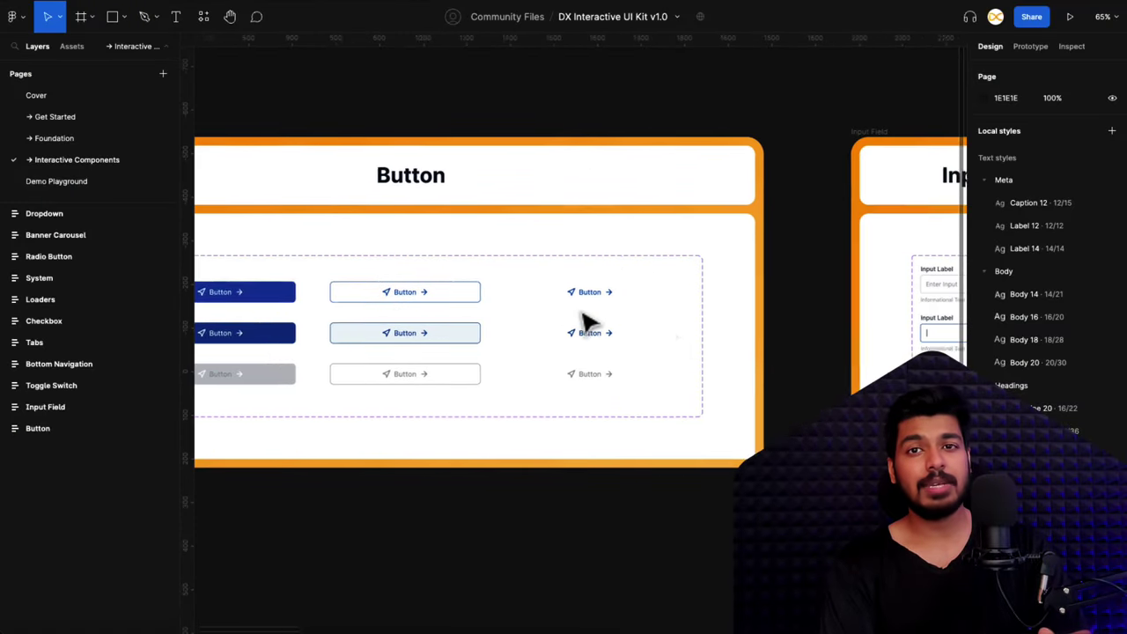
- Look through the UI kit's interactive components from Button across Input Field, Dropdown, Radio Button, Checkbox and Tabs to Bottom Navigation
scroll(588, 324, right, 10)
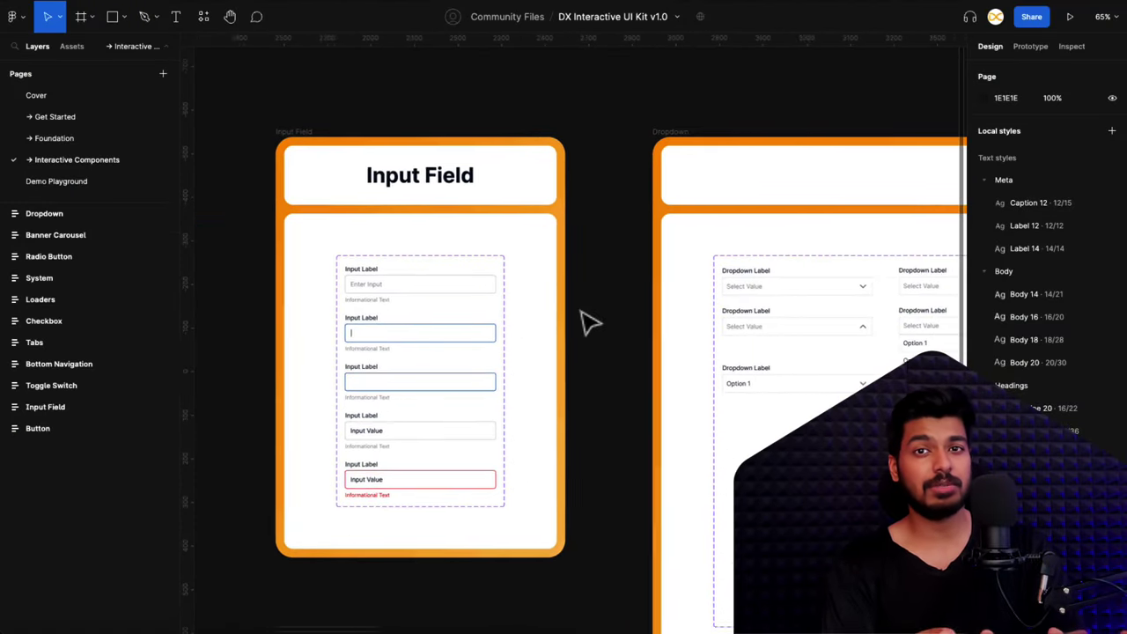
scroll(588, 324, right, 10)
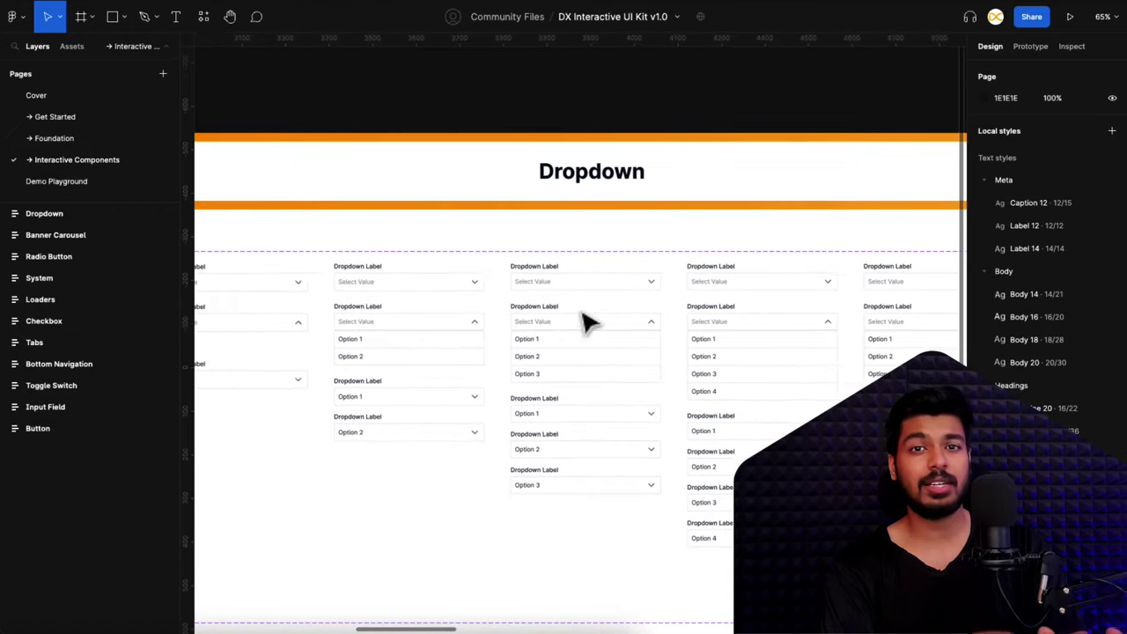
scroll(589, 324, down, 2)
scroll(589, 324, right, 15)
scroll(588, 324, down, 1)
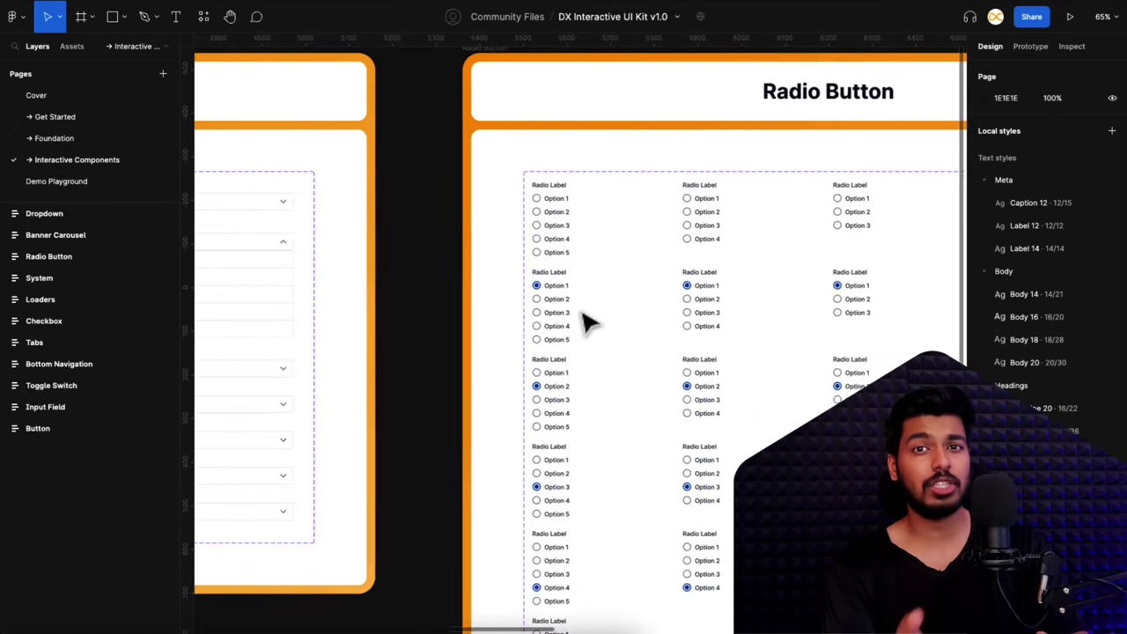
scroll(588, 324, right, 20)
scroll(588, 324, up, 2)
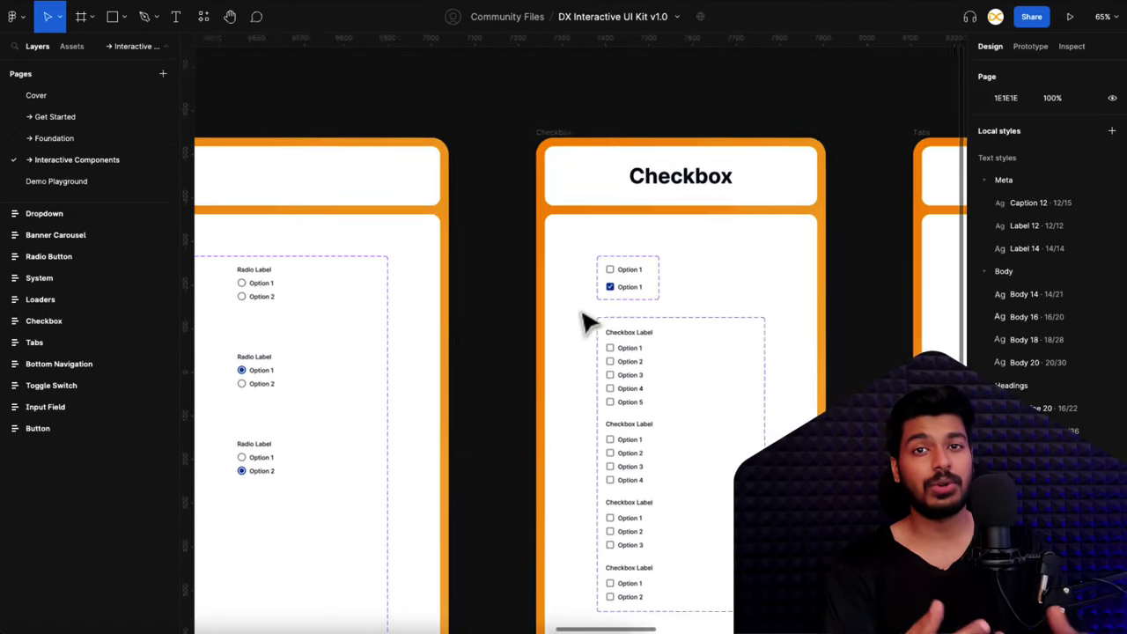
scroll(589, 324, right, 20)
scroll(588, 325, down, 1)
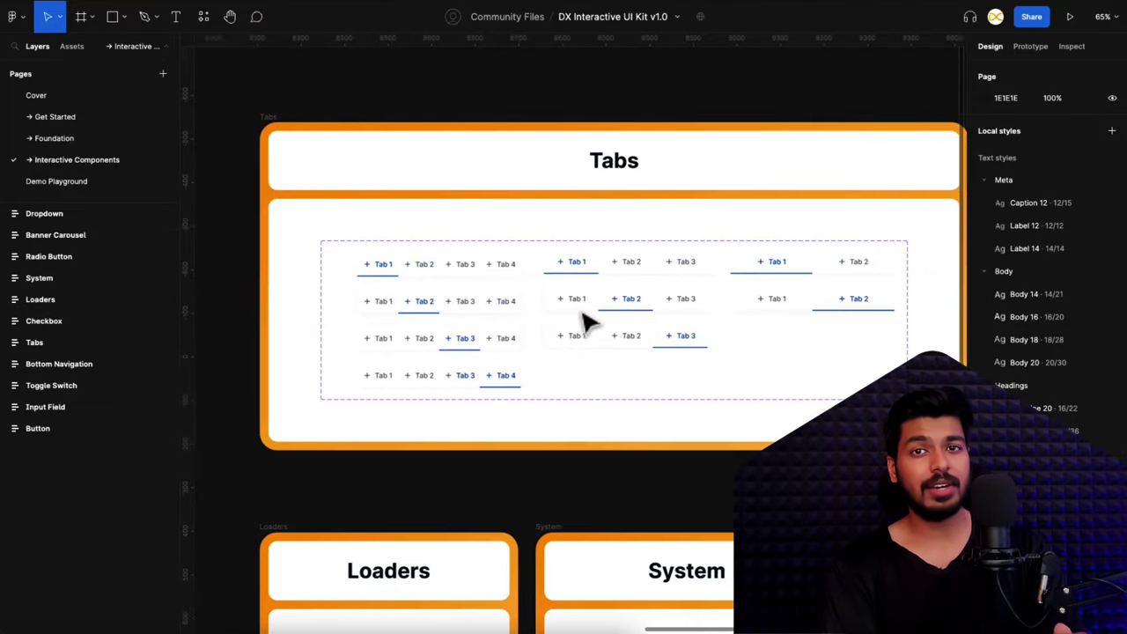
scroll(589, 324, right, 20)
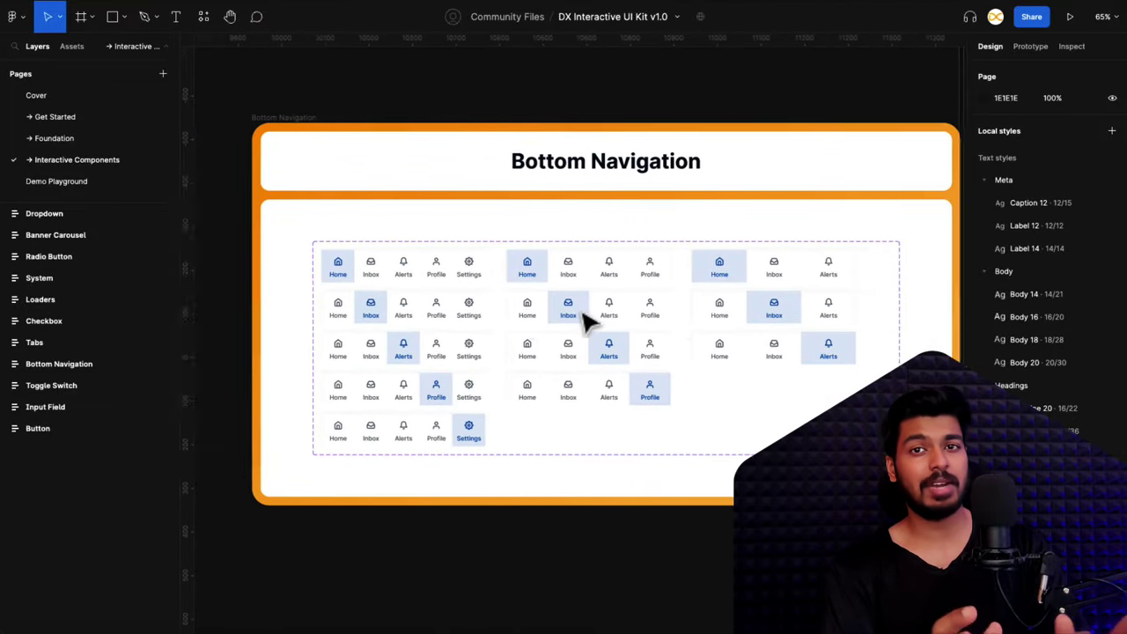
scroll(589, 324, right, 10)
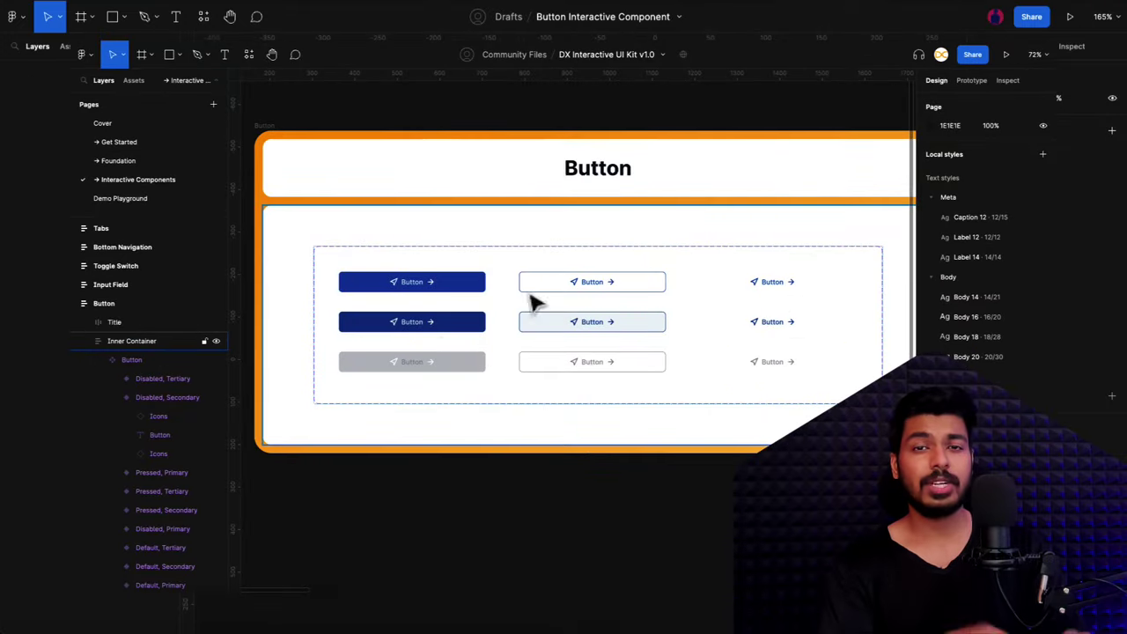
- Place an instance of the default primary button on the empty canvas below the Button frame
click(450, 295)
click(450, 291)
drag(453, 294, 634, 509)
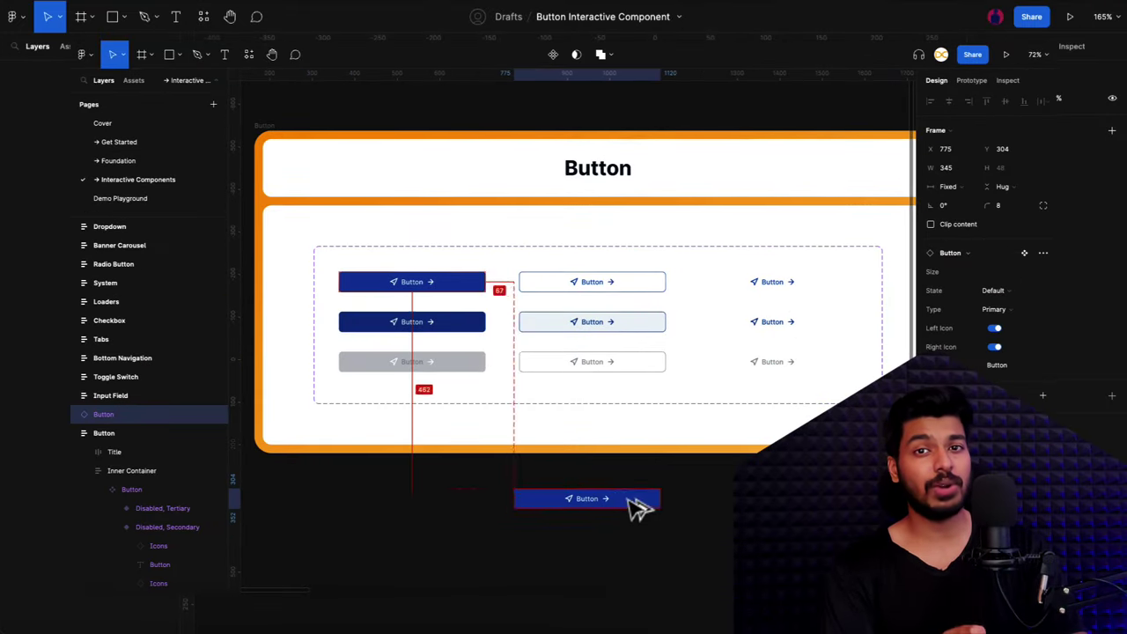
- Try out the Left Icon switch and the State and Type options of the button instance
click(996, 329)
click(995, 328)
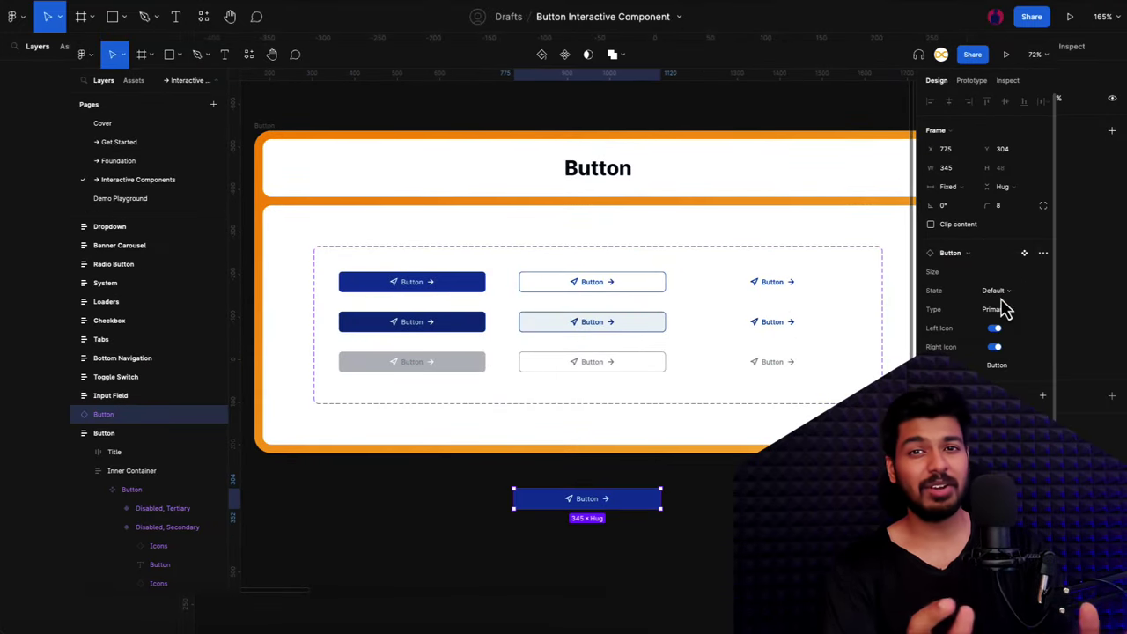
click(995, 291)
click(995, 310)
click(995, 291)
click(1007, 305)
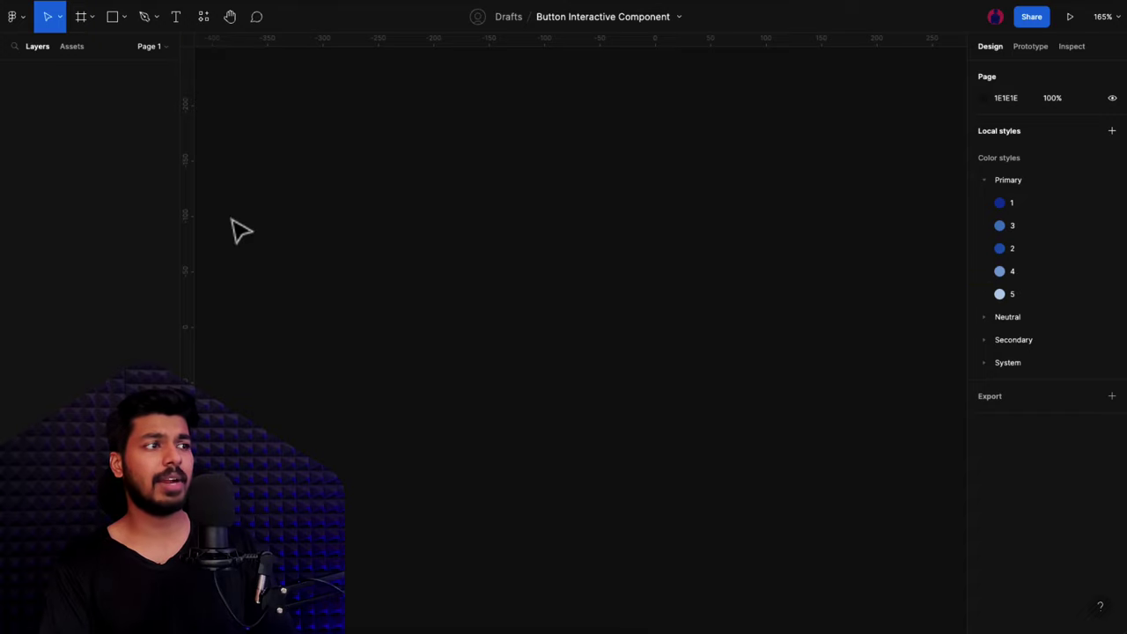
- Add a text layer reading "Button" on the empty canvas of the Button Interactive Component file
key(t)
click(512, 293)
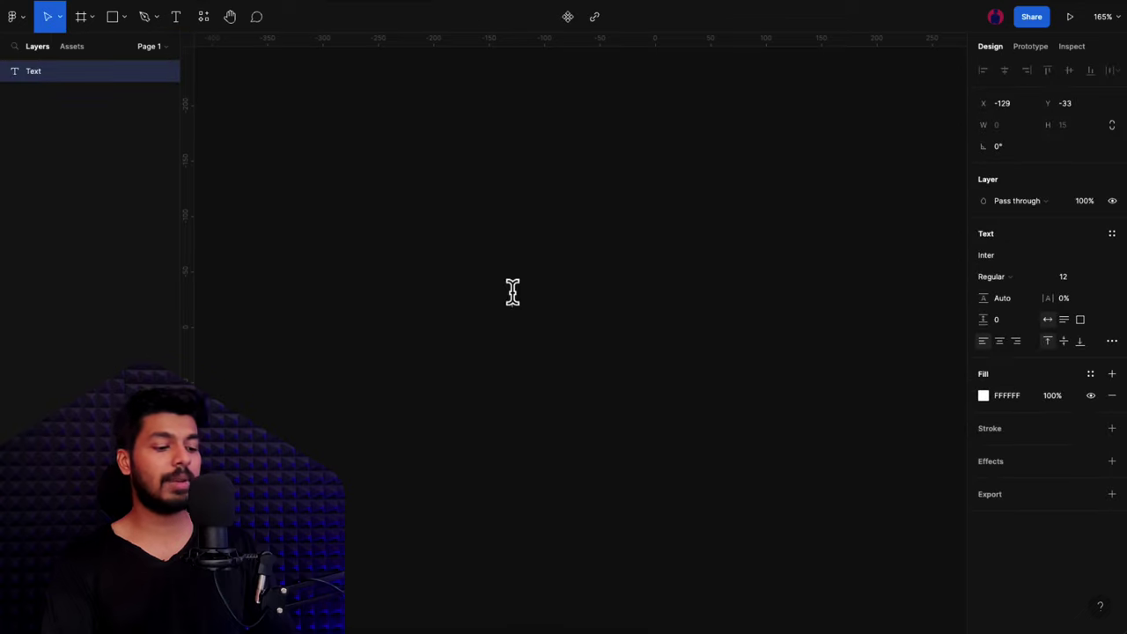
text(Button)
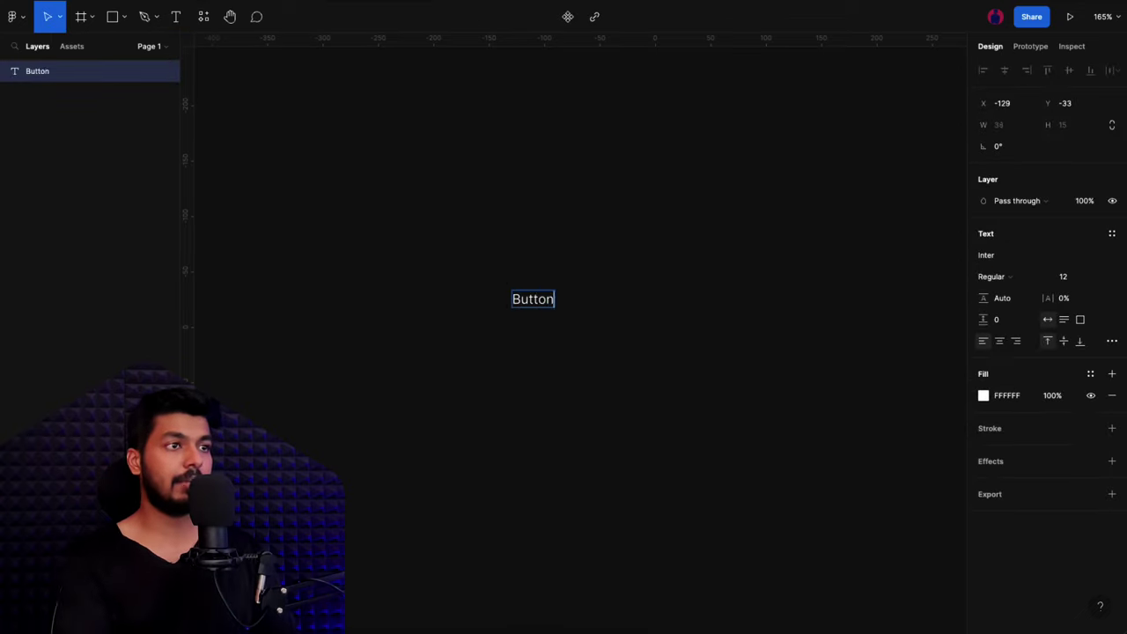
key(Escape)
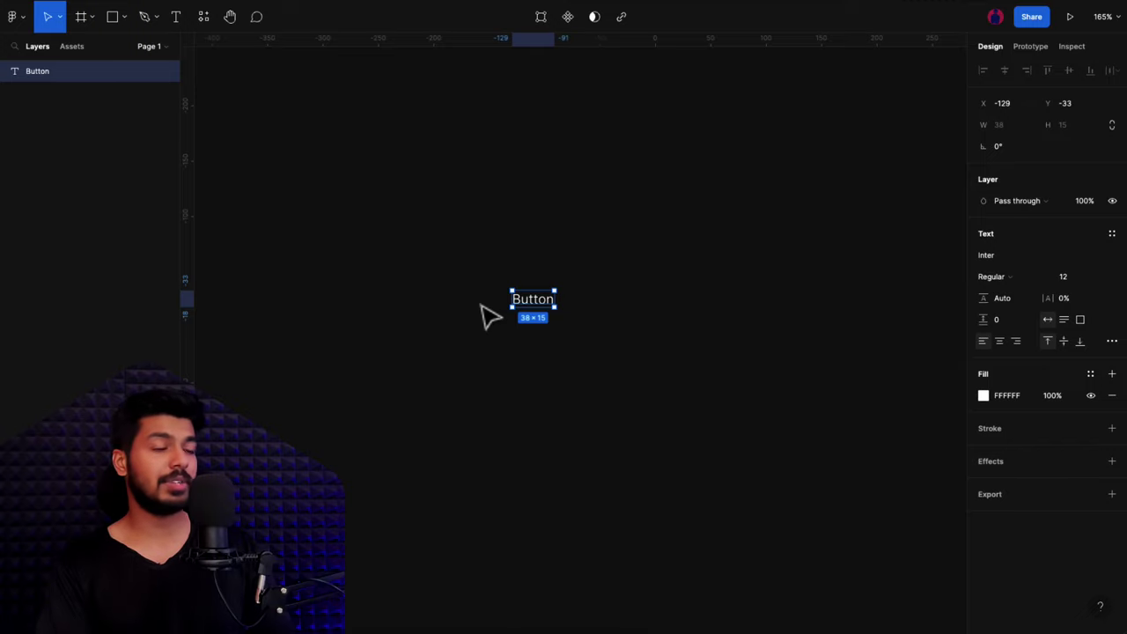
- Wrap the "Button" text in an auto layout frame
right_click(533, 307)
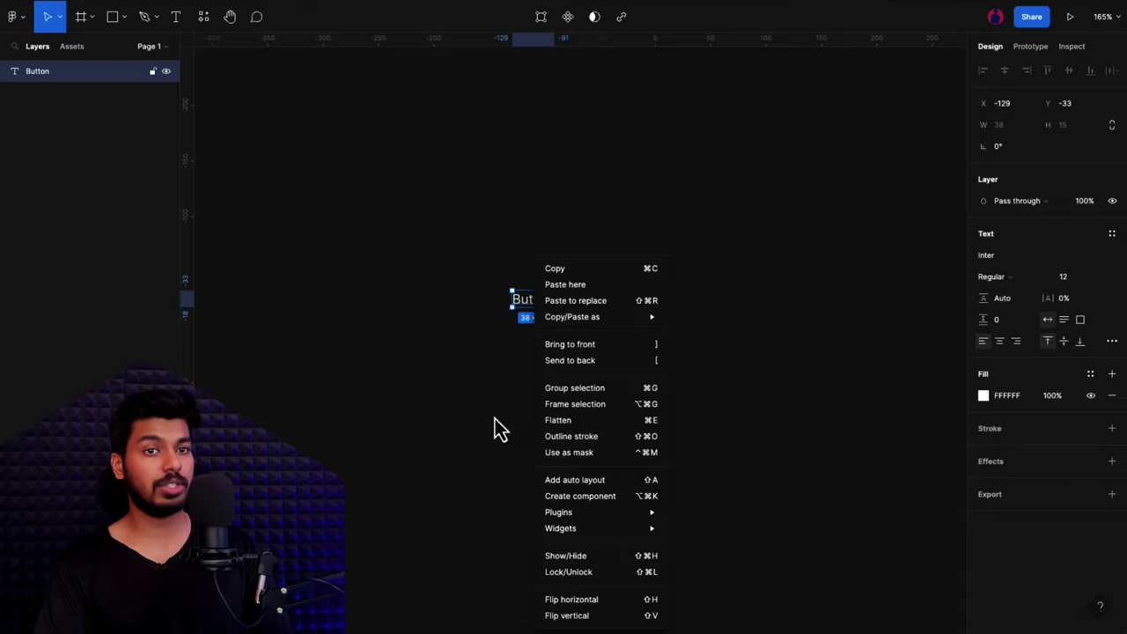
click(540, 315)
key(shift+a)
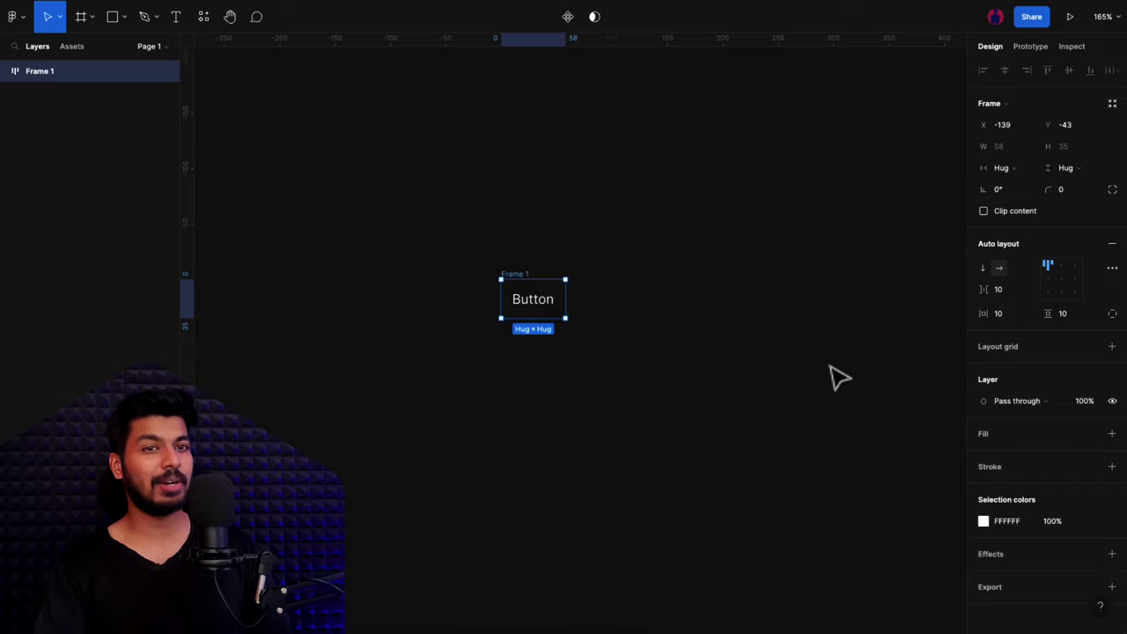
- Add a fill to the button frame and apply the Primary/1 color style to it
click(1112, 434)
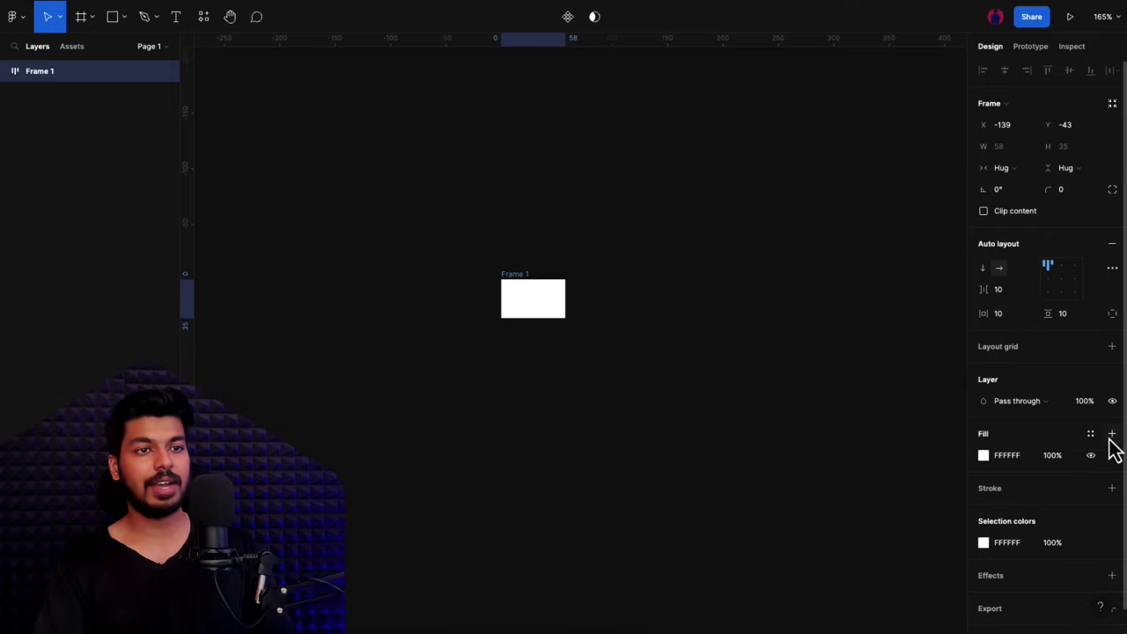
click(986, 458)
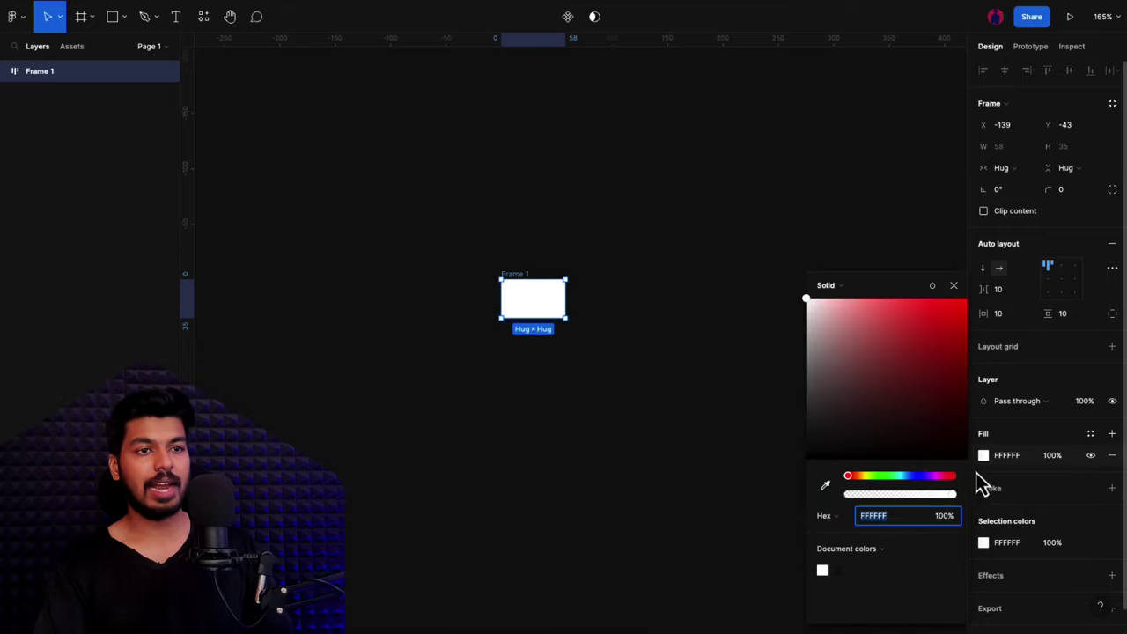
click(1090, 435)
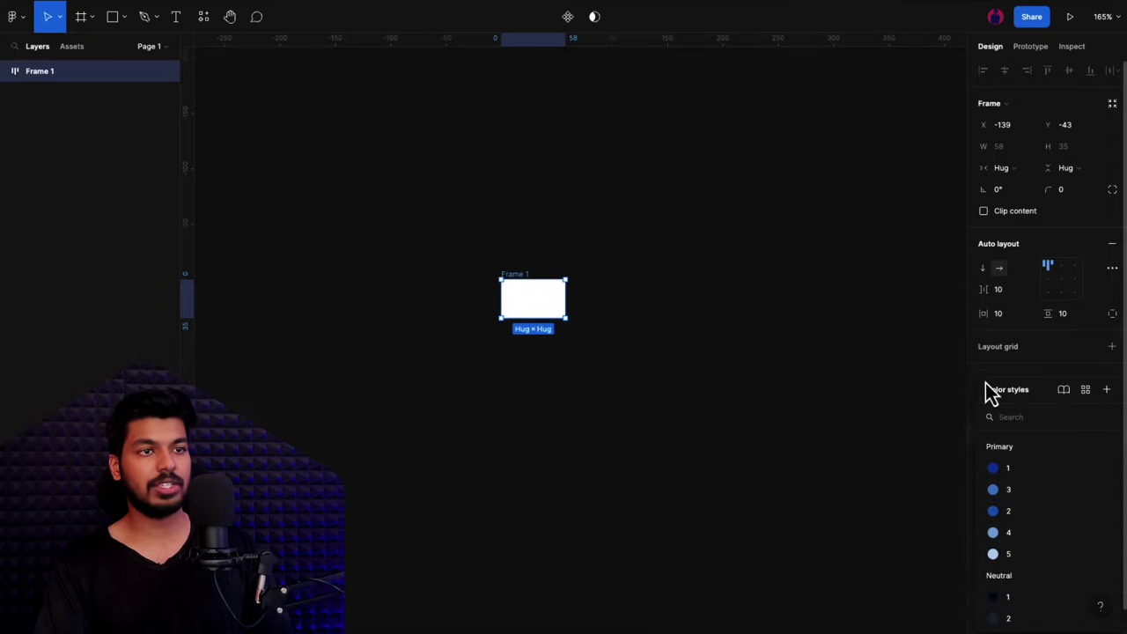
click(1023, 473)
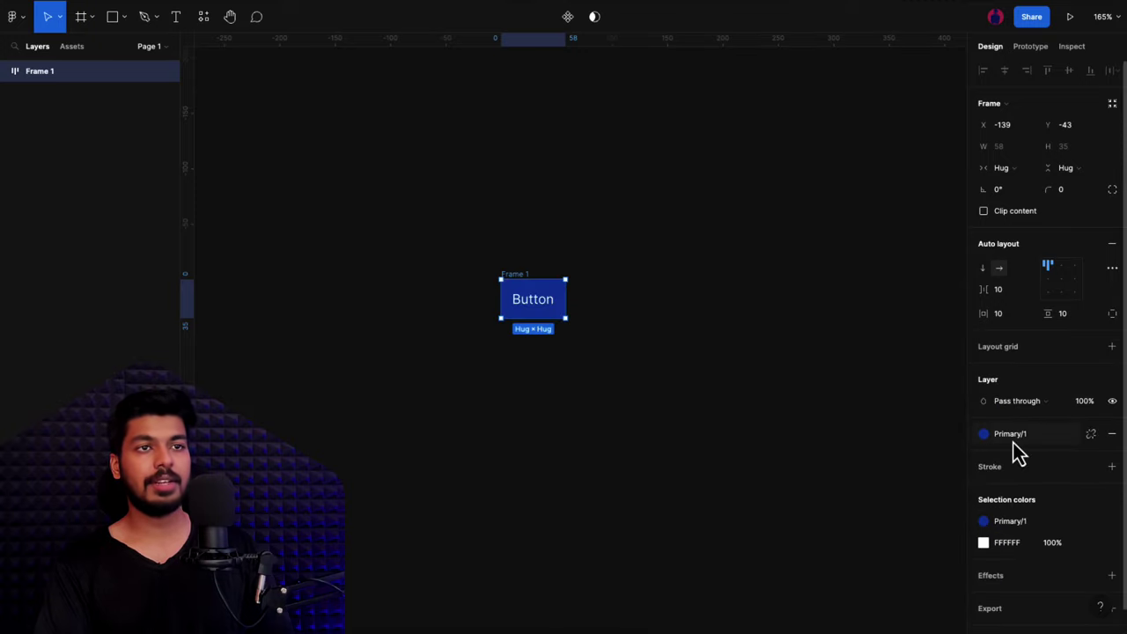
- Set the button frame's corner radius to 4
click(1069, 194)
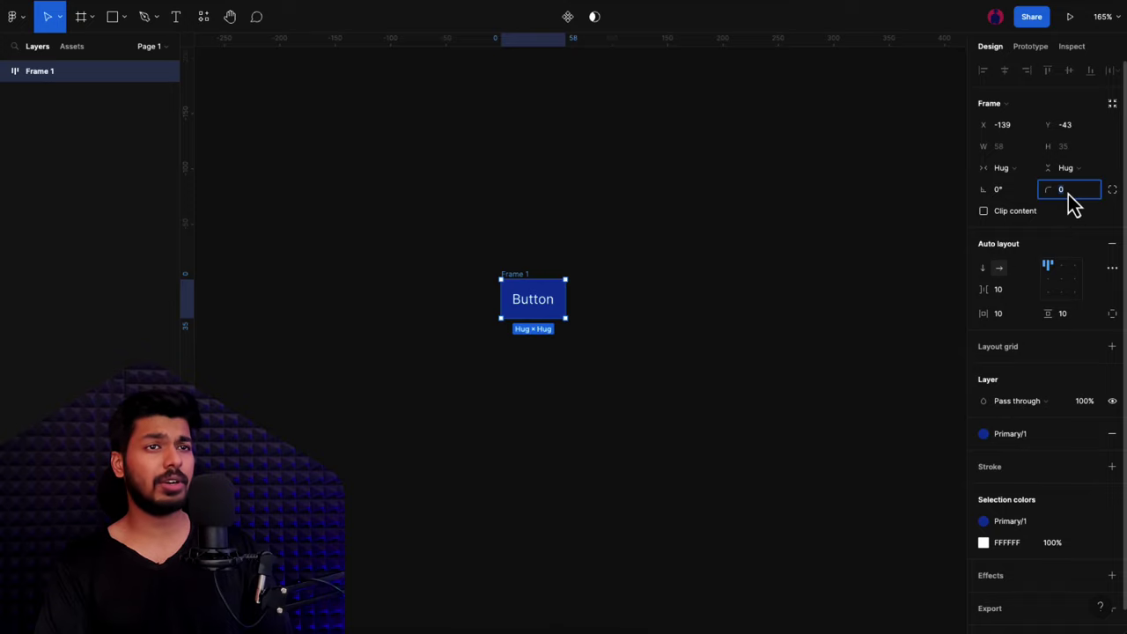
text(6)
key(Return)
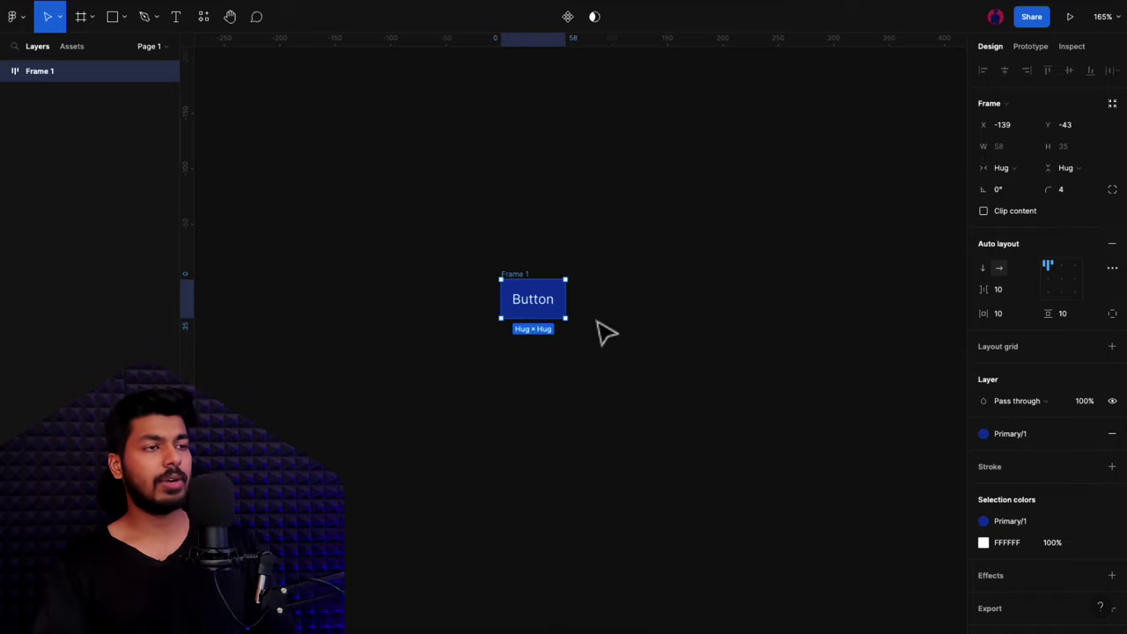
click(607, 329)
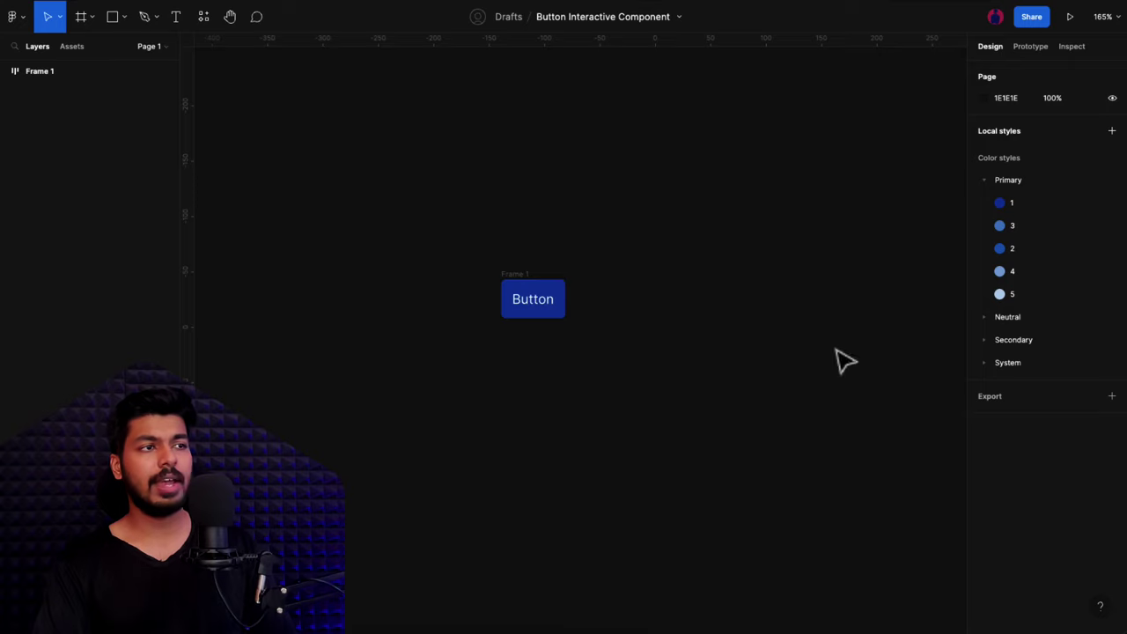
- Set the button frame's horizontal auto layout padding to 30
click(523, 282)
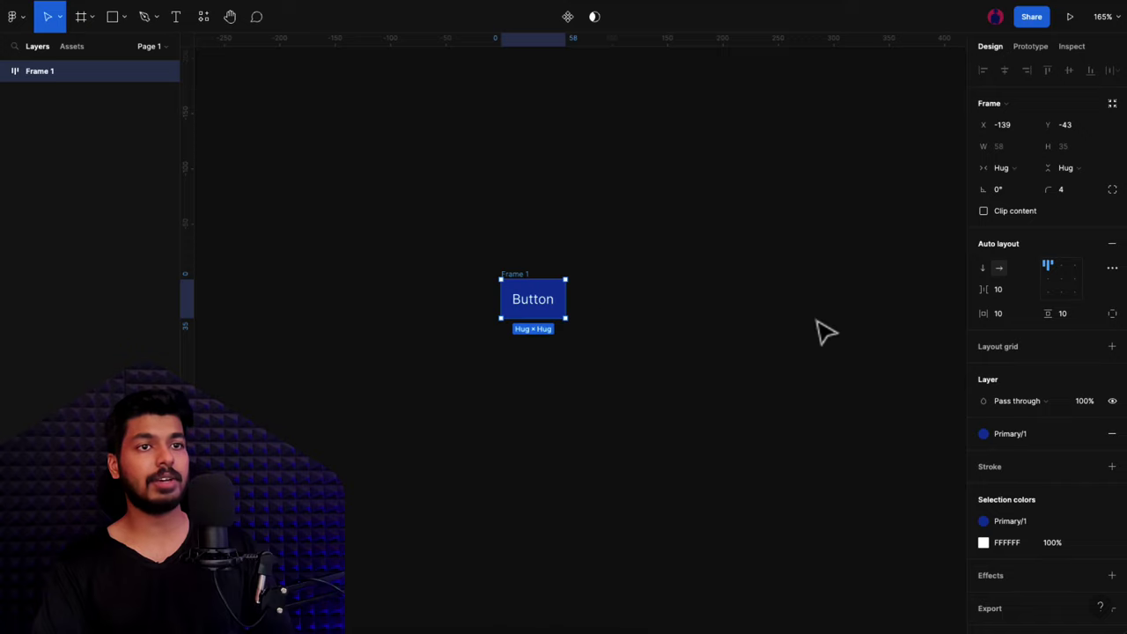
click(1008, 316)
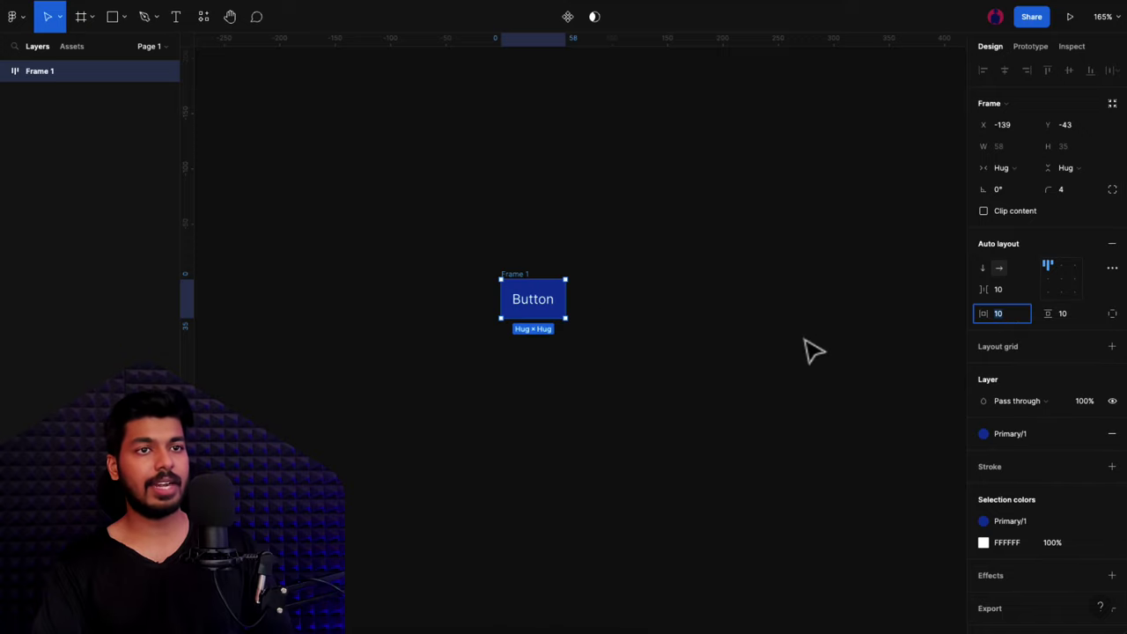
text(30)
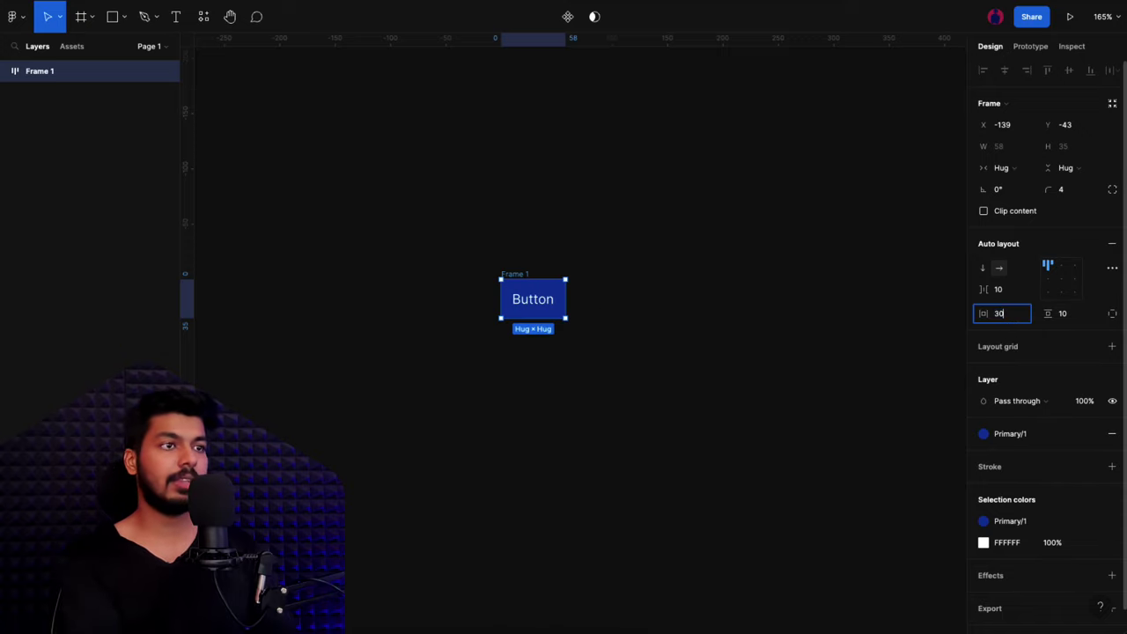
key(Return)
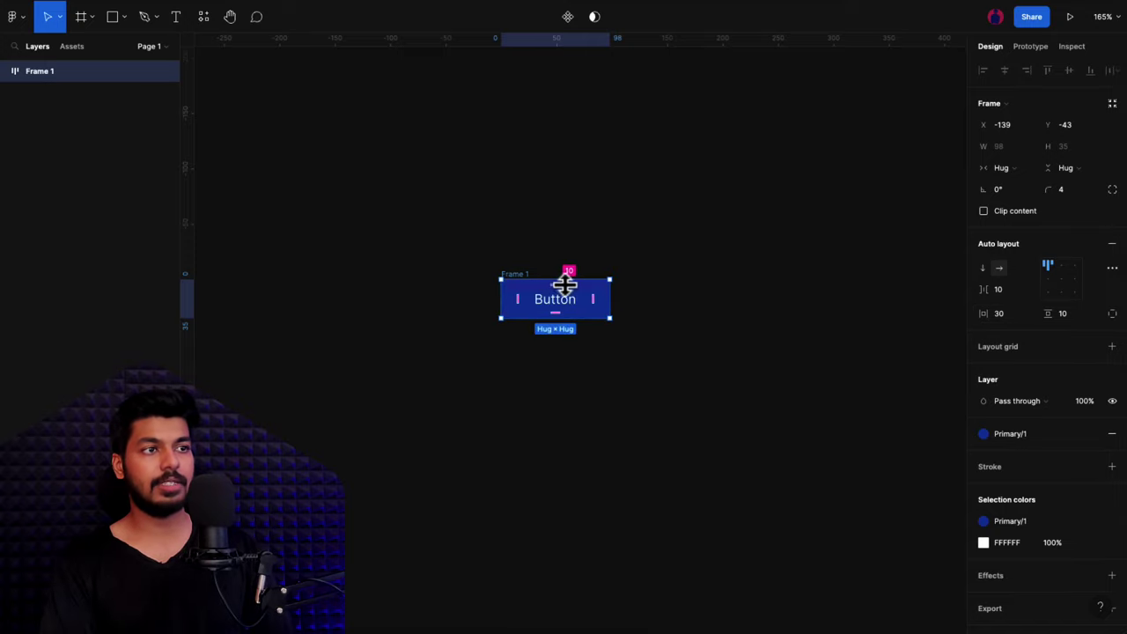
click(644, 276)
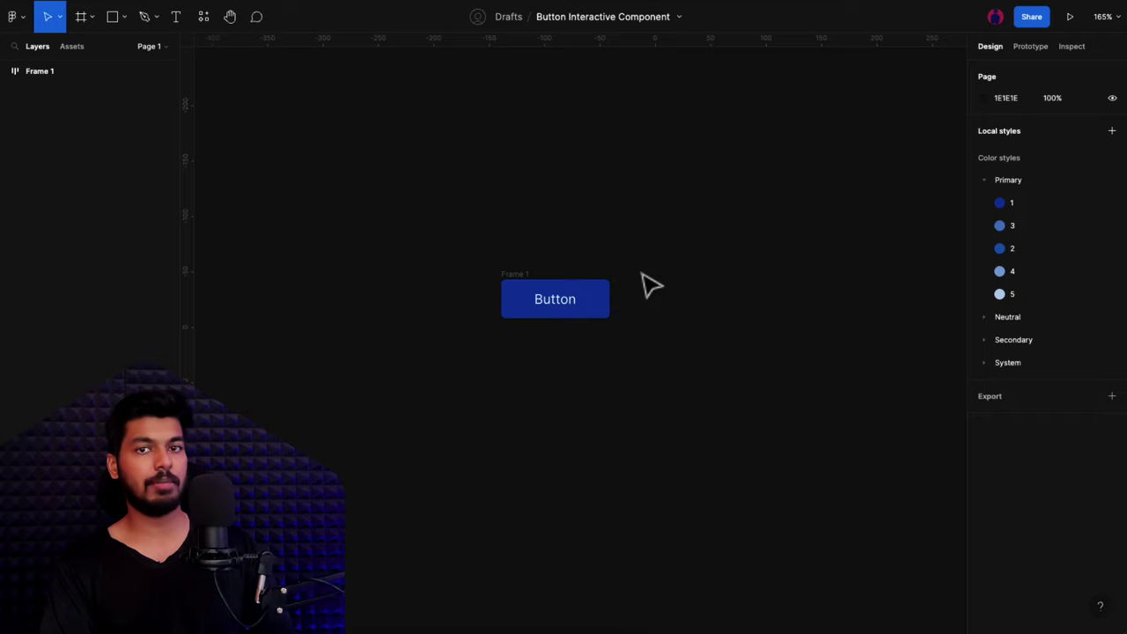
- Turn the button frame into a component and add a second variant to it
click(526, 290)
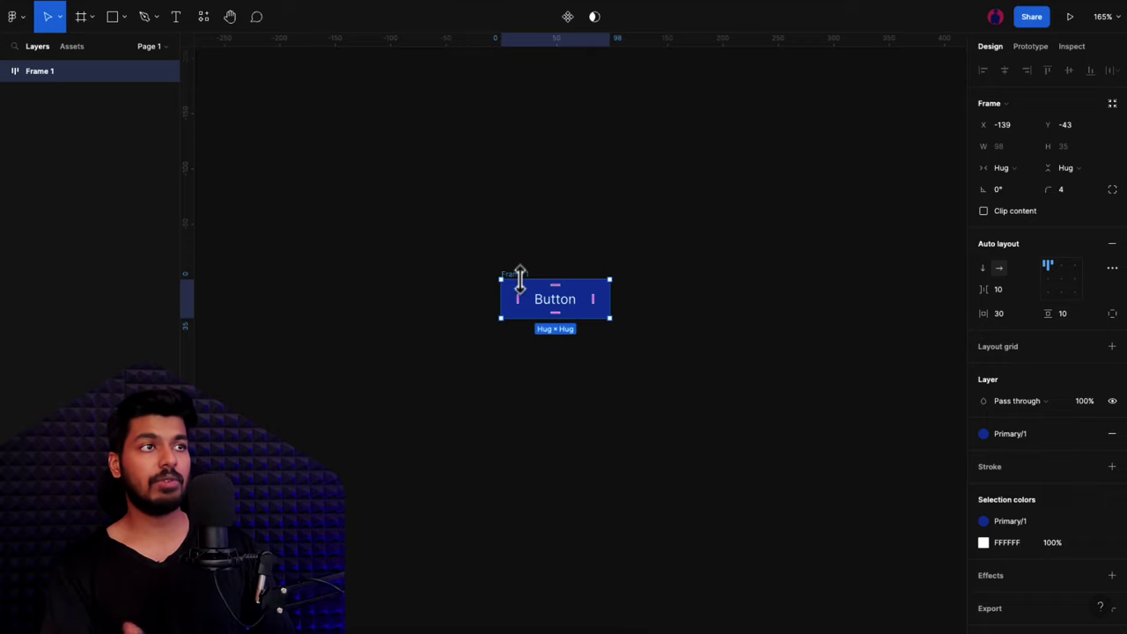
click(569, 25)
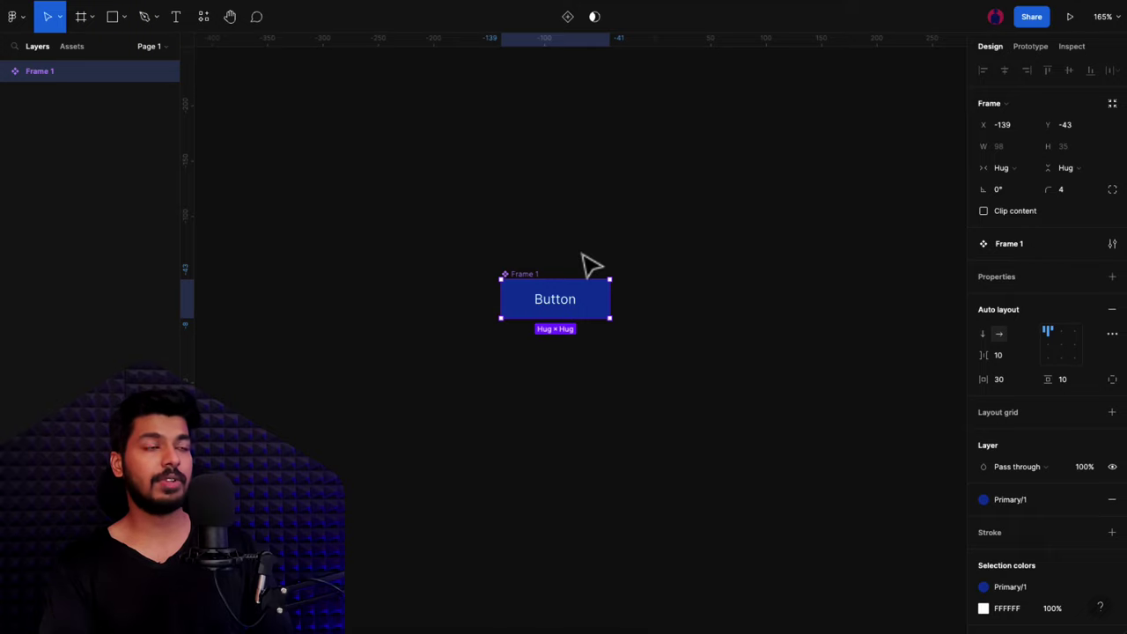
click(568, 27)
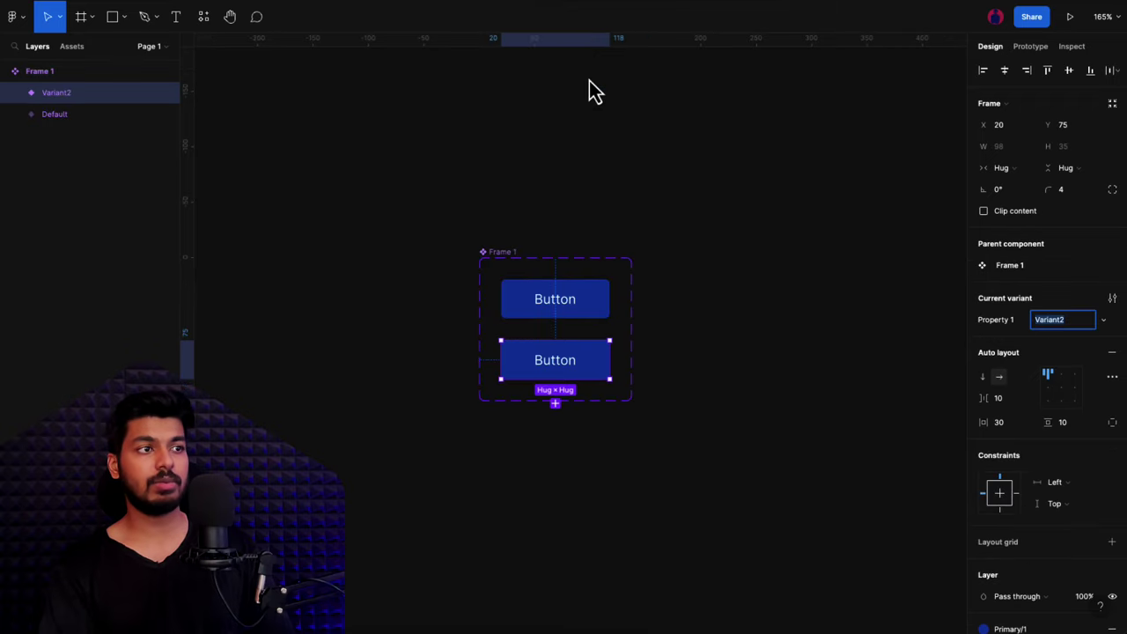
click(500, 257)
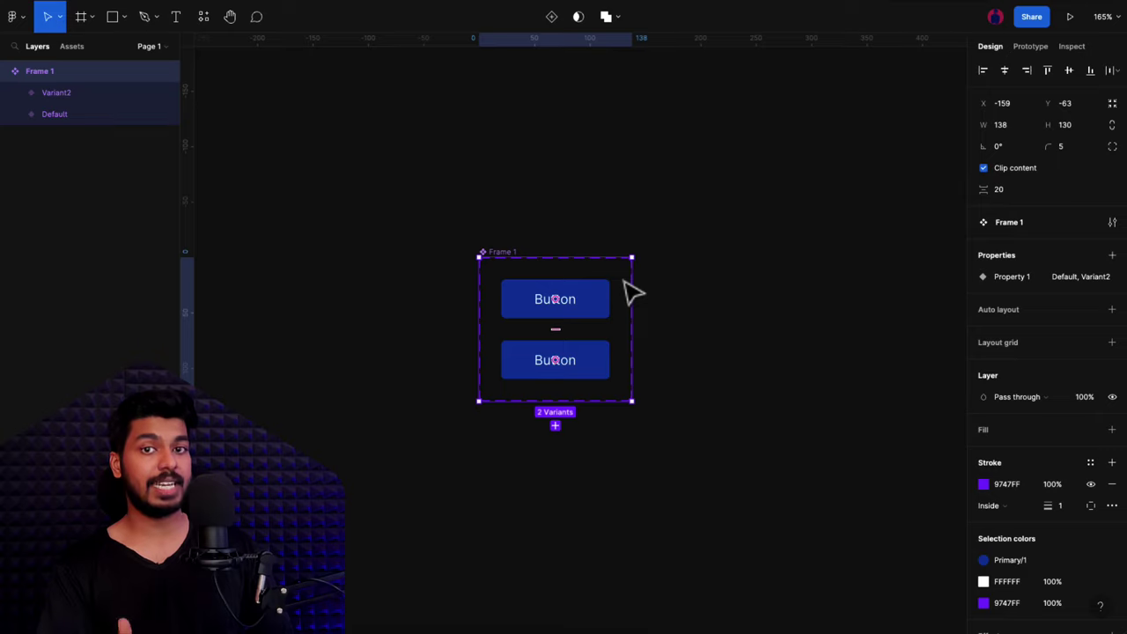
click(611, 320)
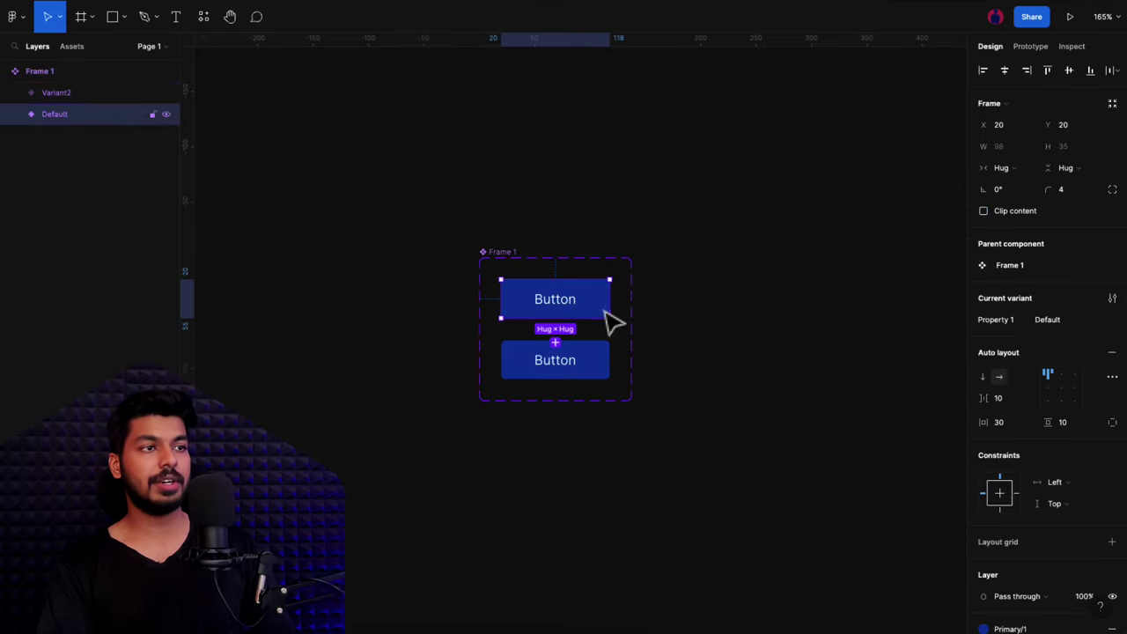
click(610, 374)
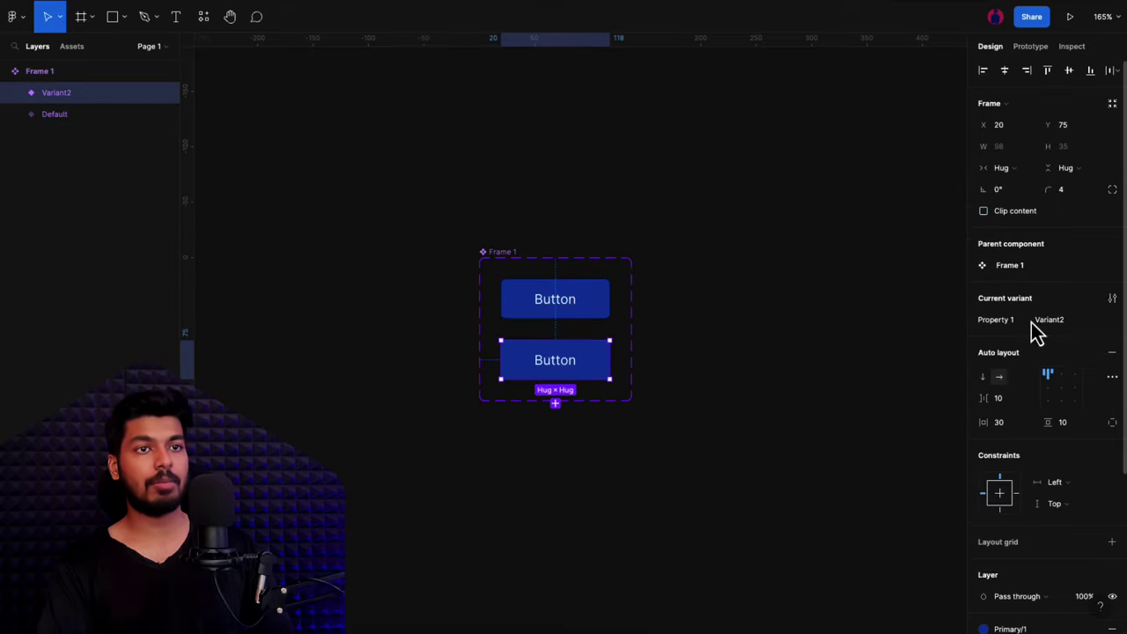
- Rename the variant property of the button component set to State
click(487, 257)
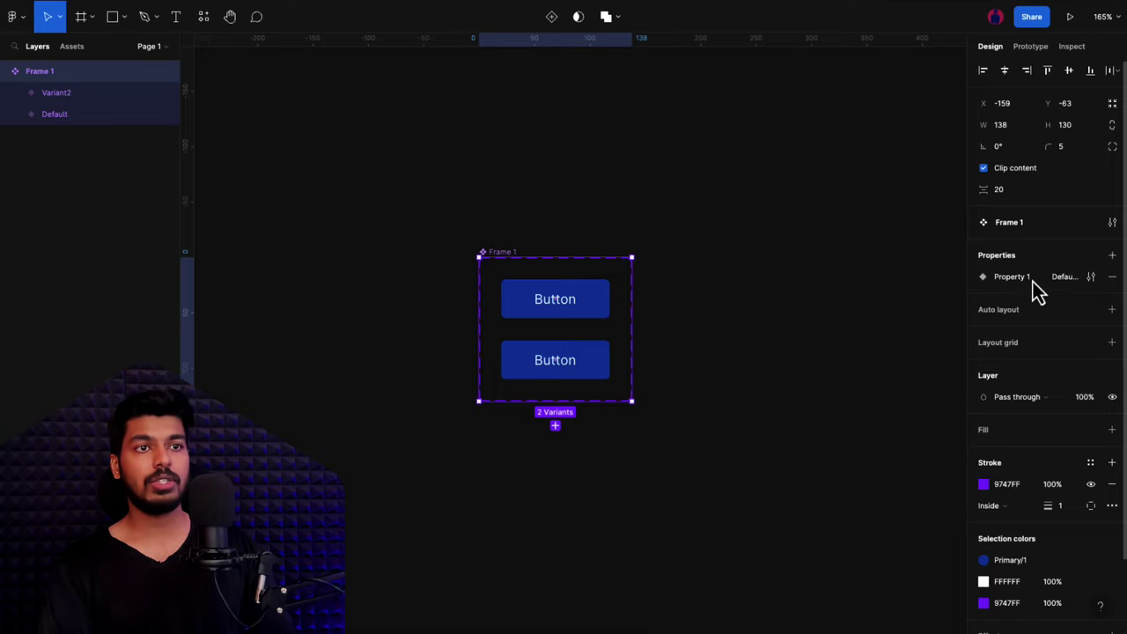
double_click(1006, 280)
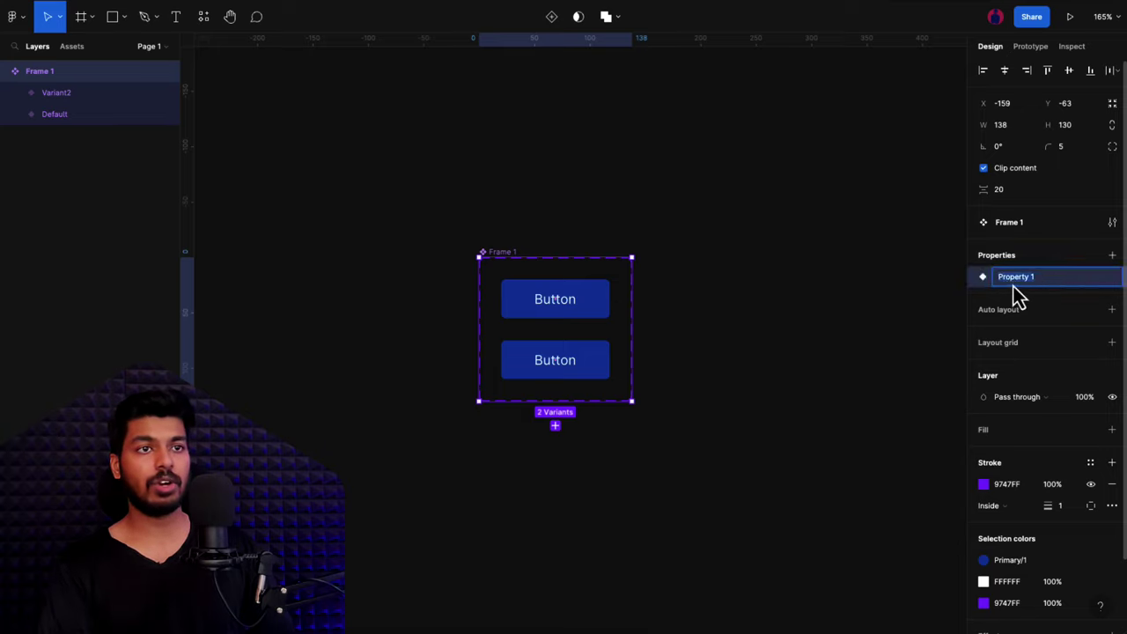
text(Stat)
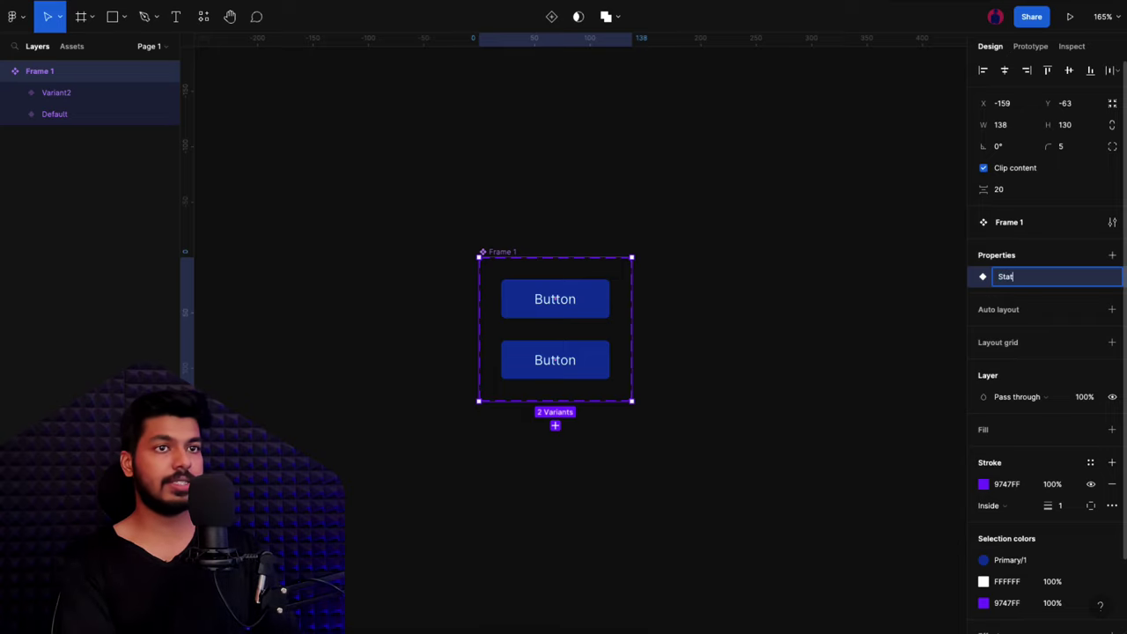
text(e)
key(Return)
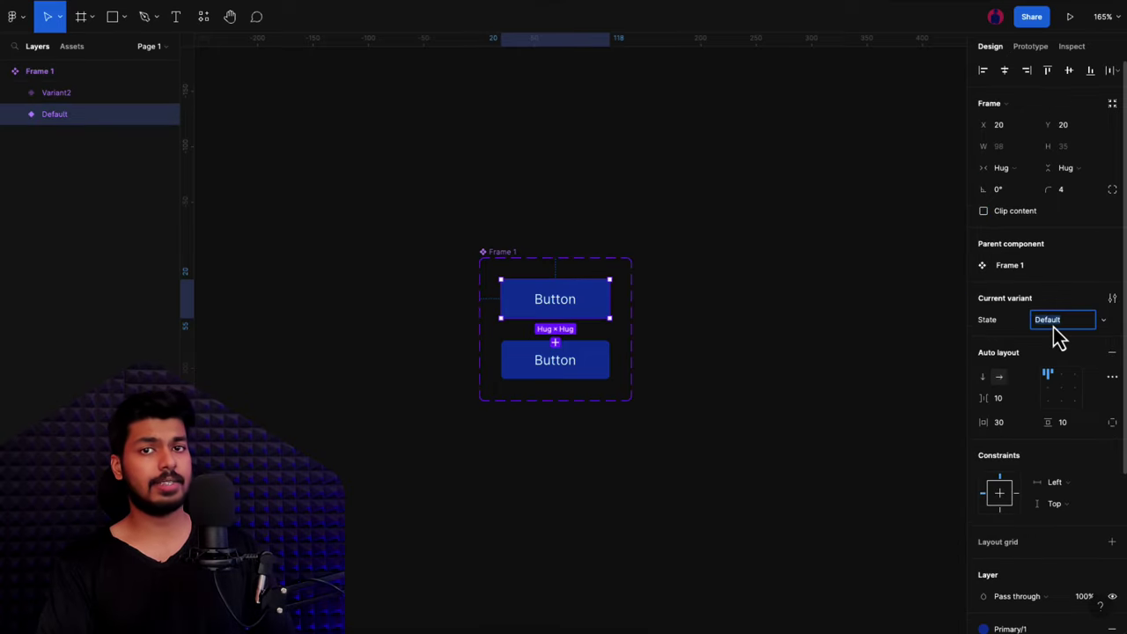
- Set the State value of the second button variant to Pressed
click(548, 374)
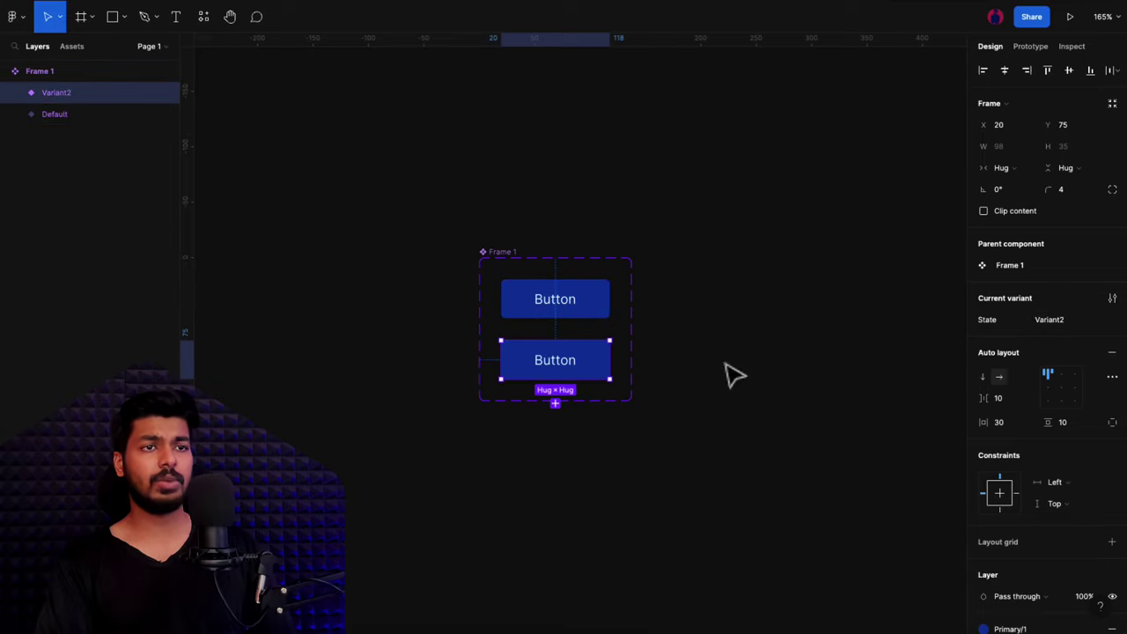
click(1082, 324)
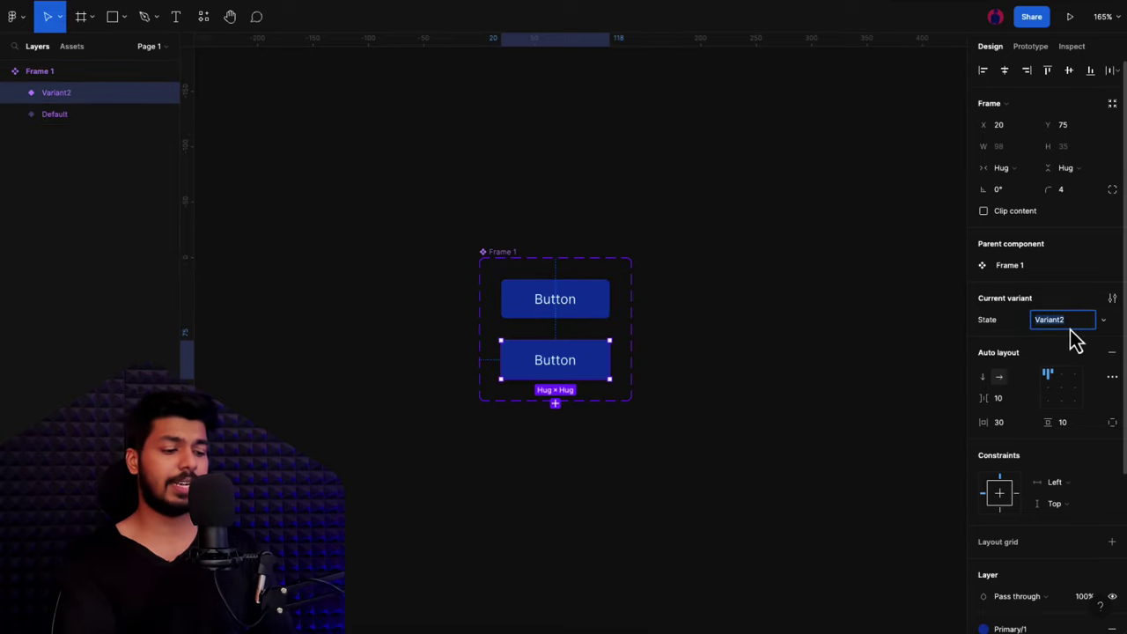
text(Pressed)
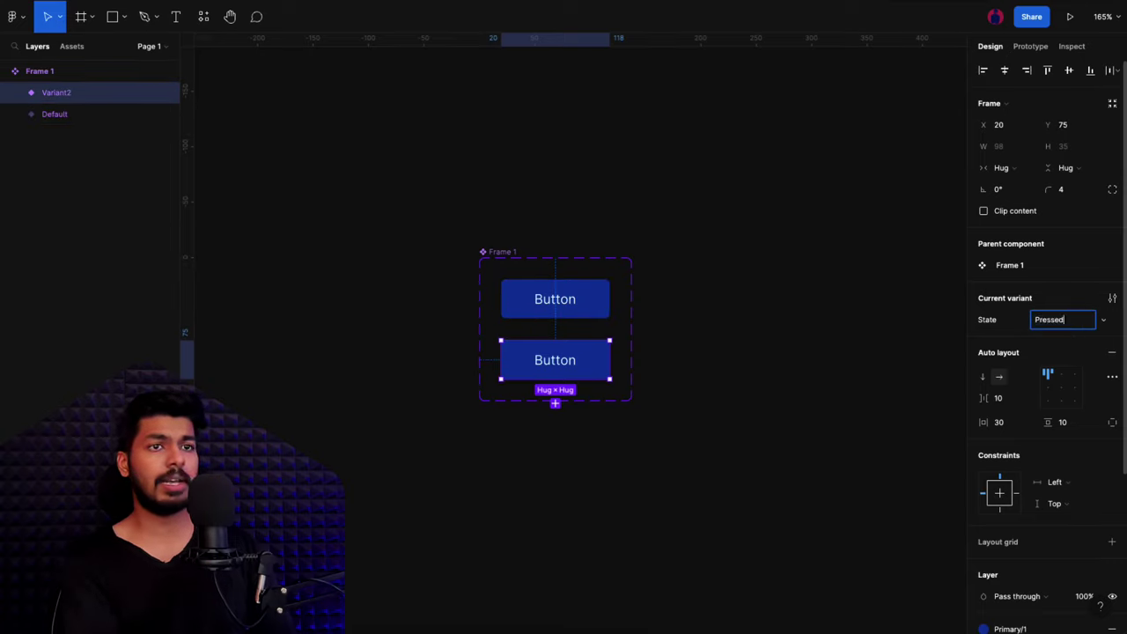
key(Return)
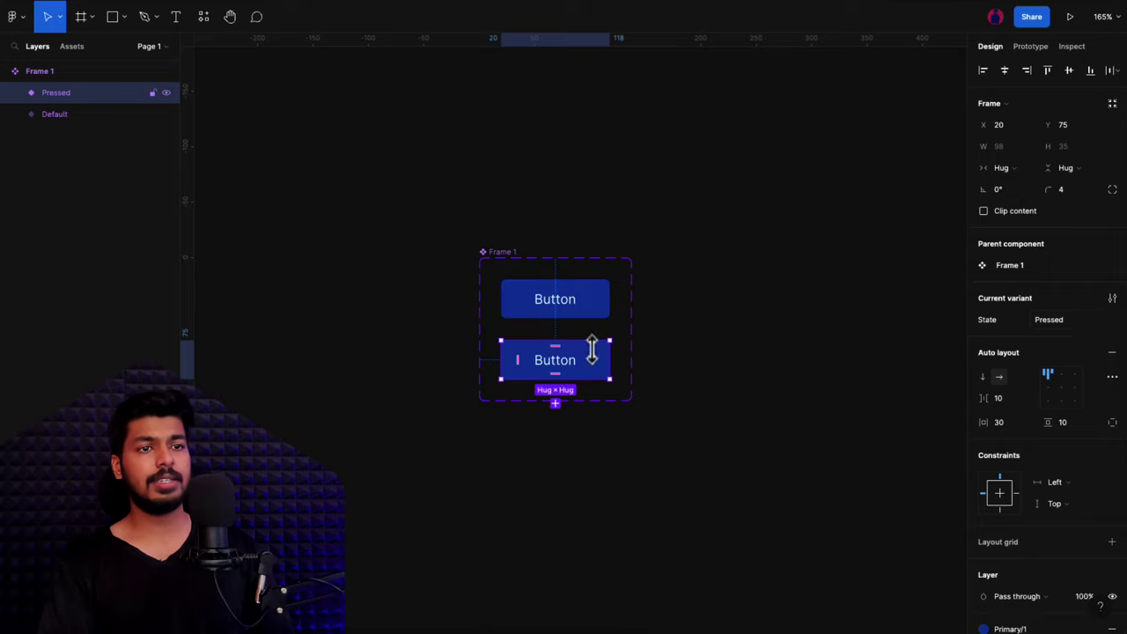
- Detach the Primary/1 color style from the Pressed variant and darken its fill to 004087
scroll(1028, 489, down, 3)
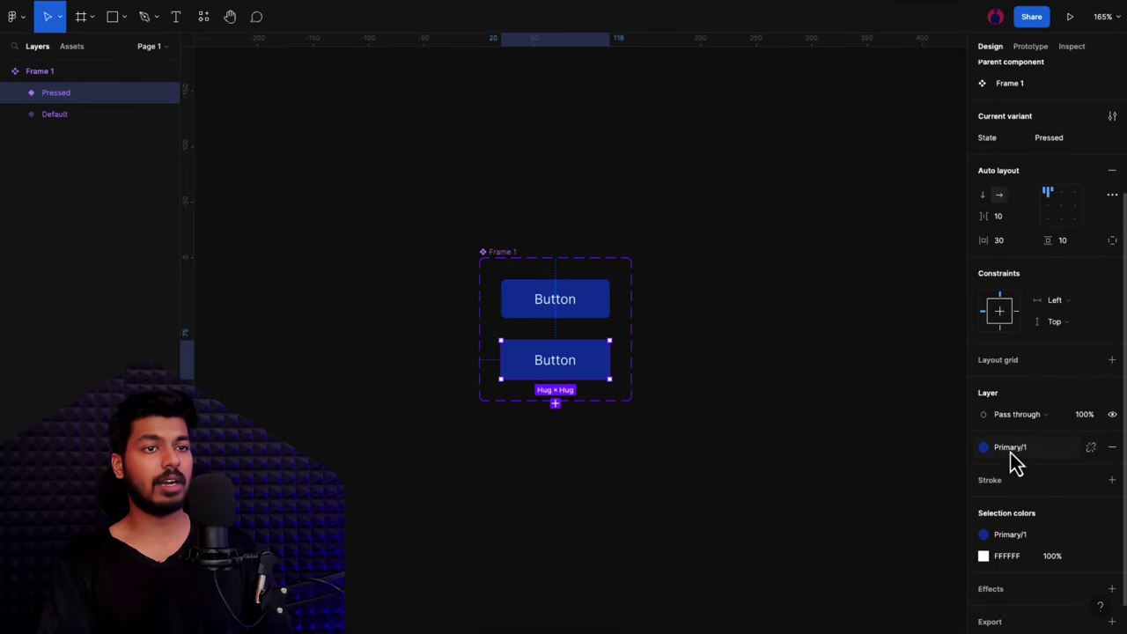
click(1090, 447)
click(984, 469)
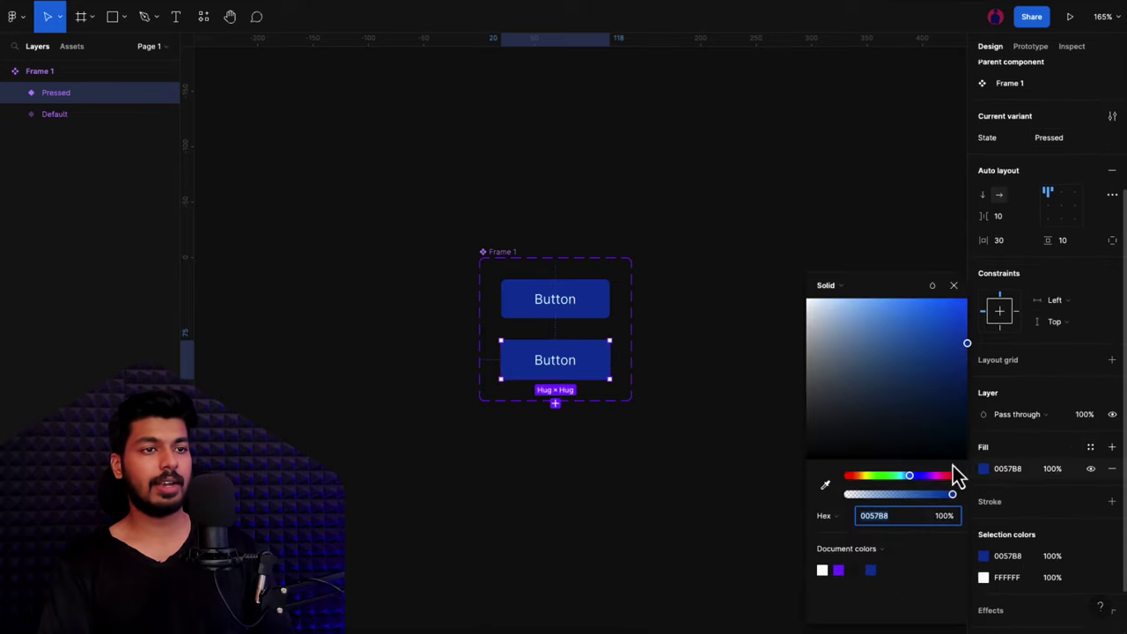
click(959, 365)
drag(962, 379, 981, 391)
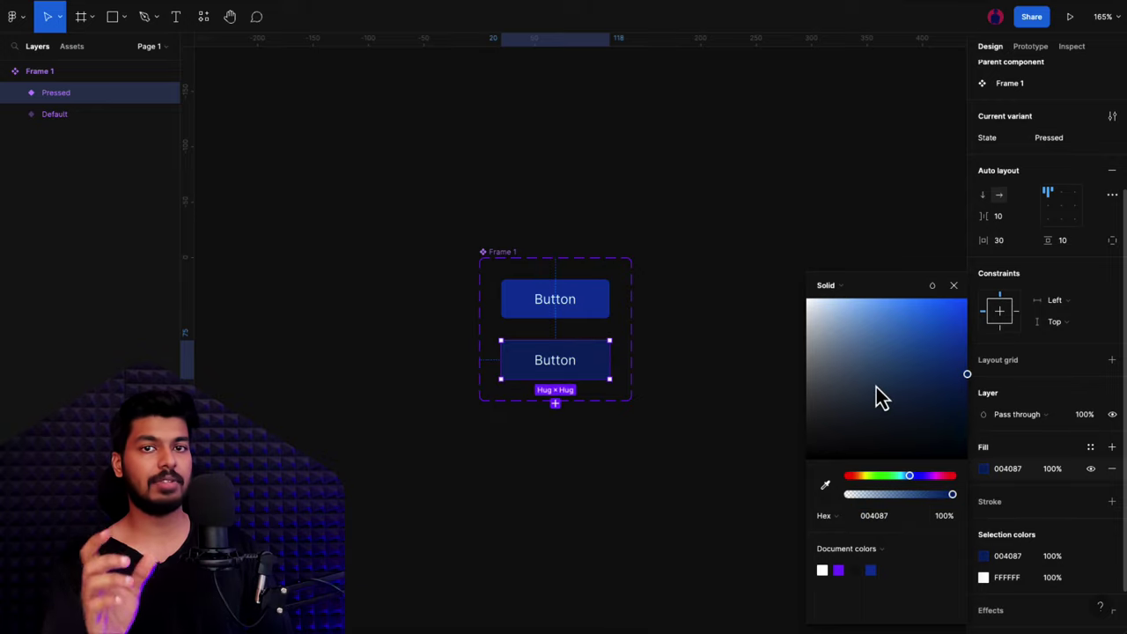
click(685, 364)
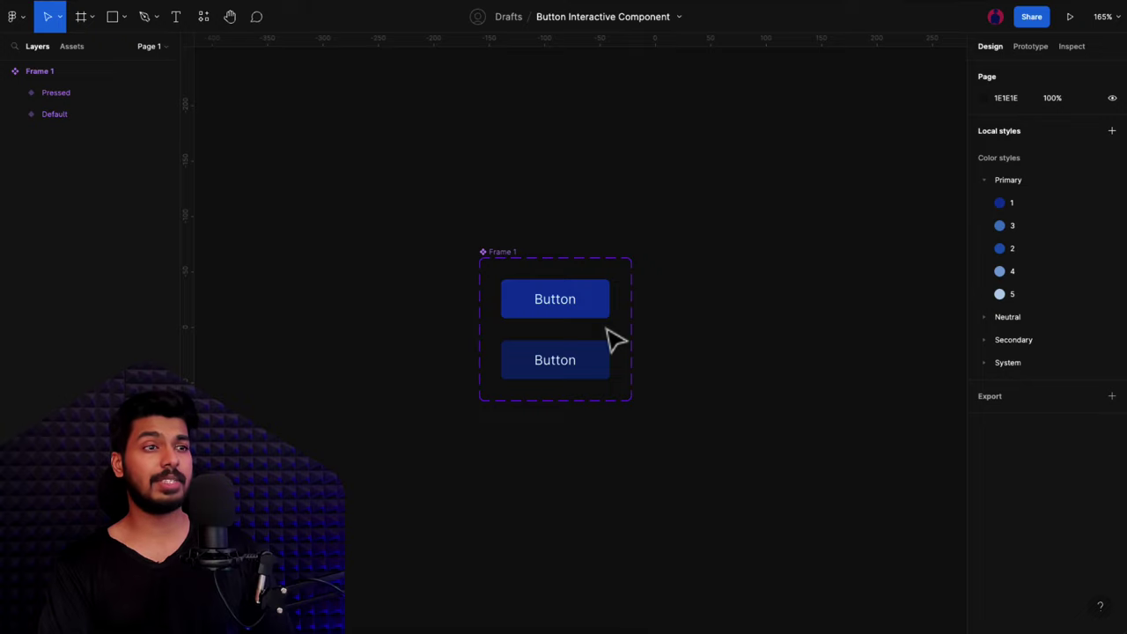
- Add a third variant to the button component set and set its State value to Disabled
click(498, 255)
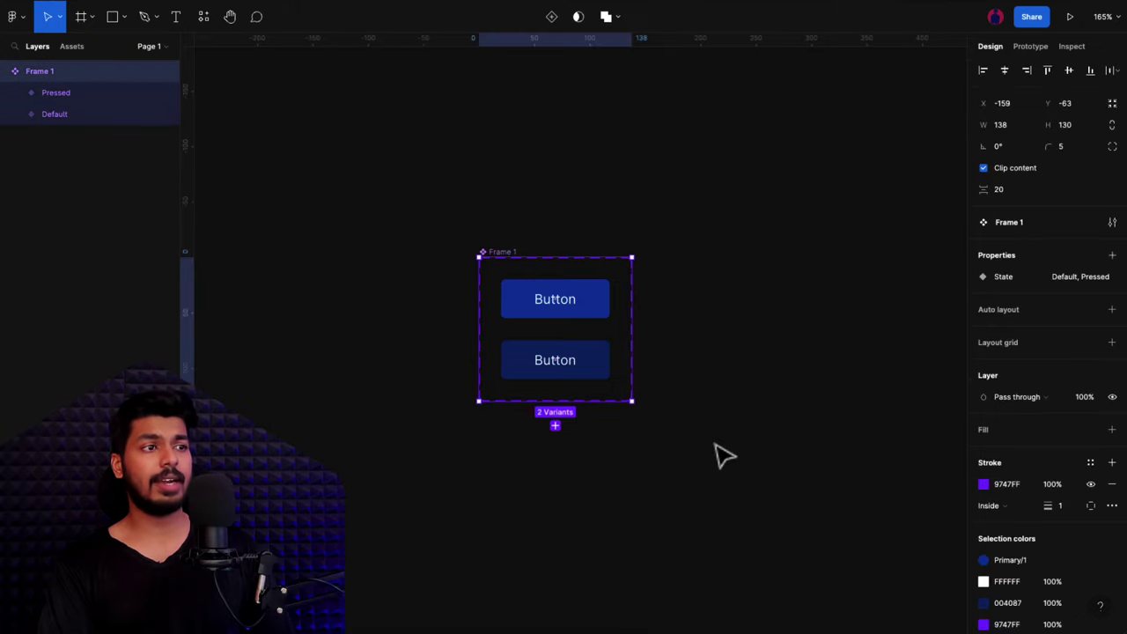
click(555, 428)
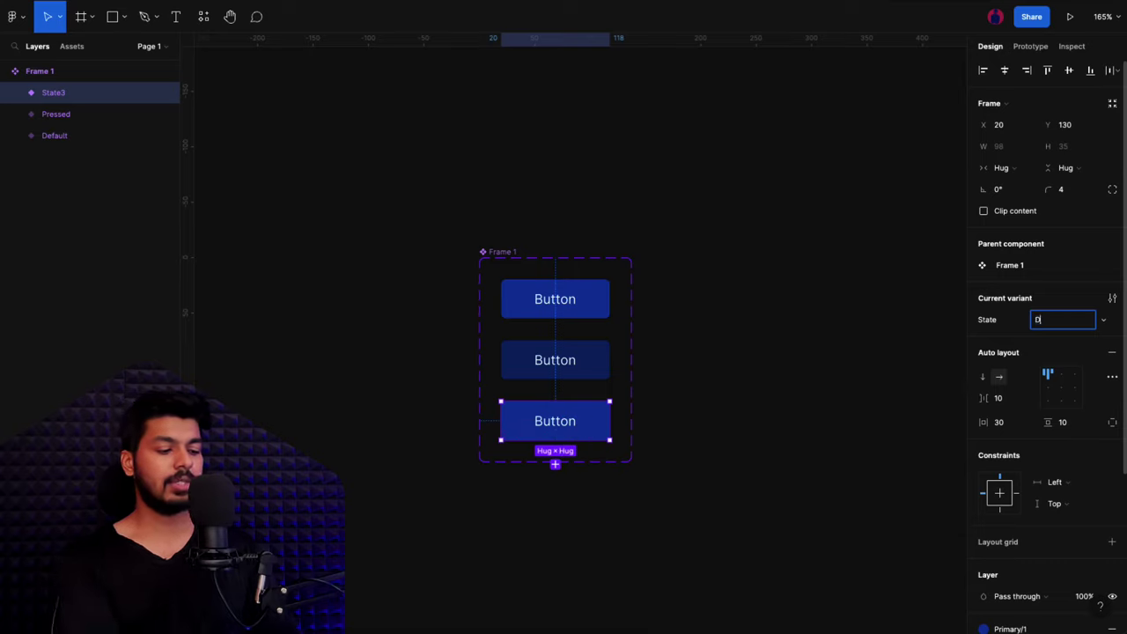
text(Disabled)
key(Return)
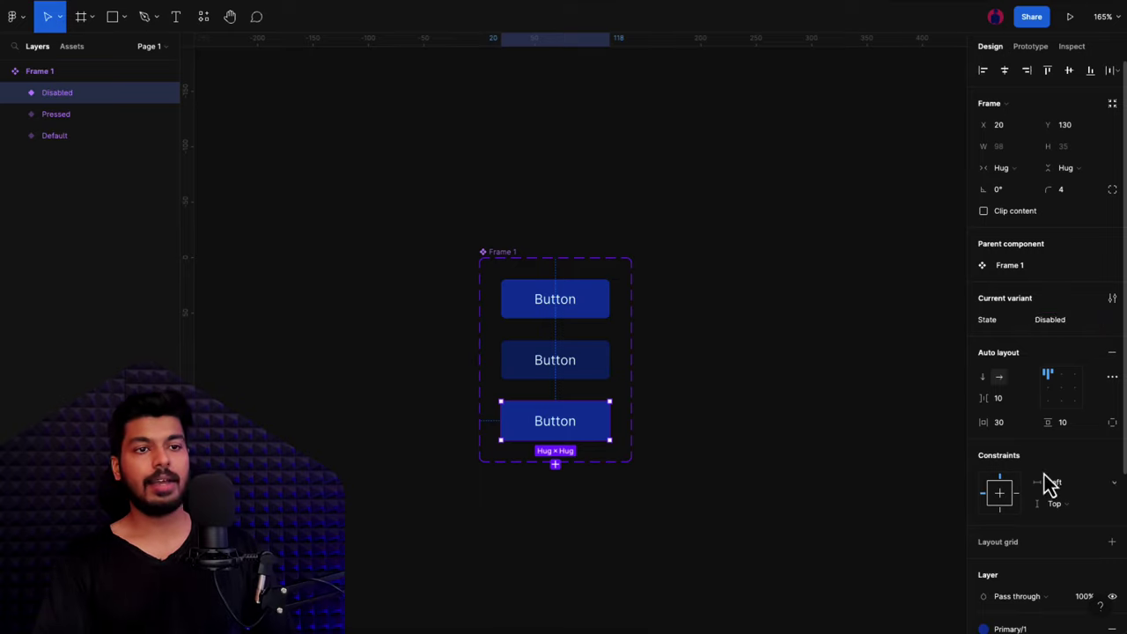
- Apply the Neutral/4 color style to the Disabled variant's fill
scroll(1039, 493, down, 5)
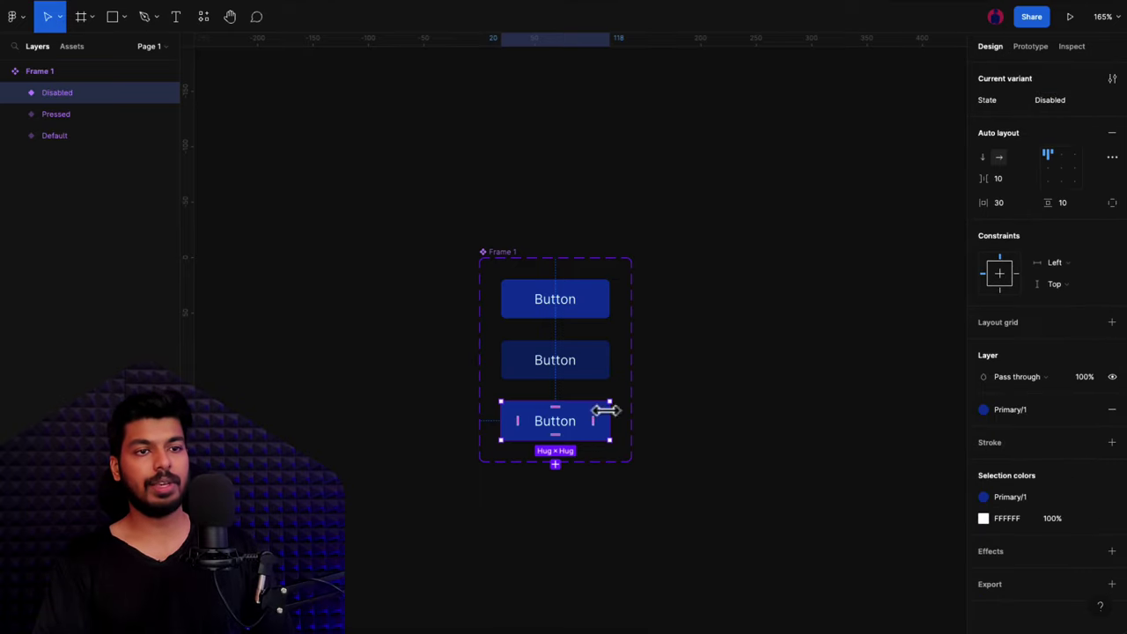
click(1023, 414)
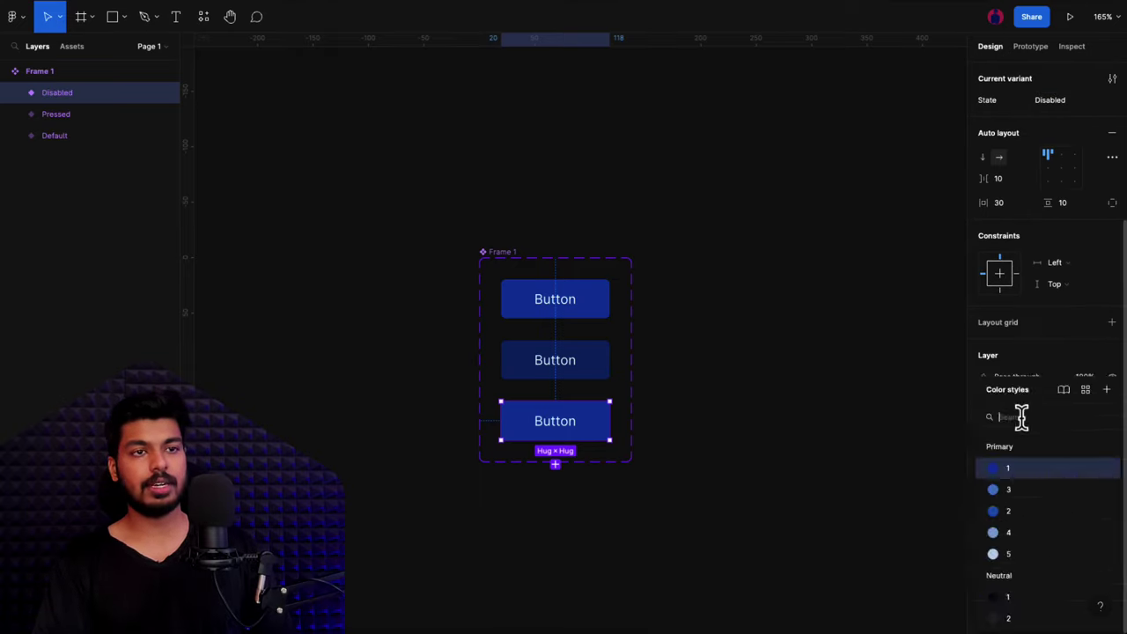
scroll(1023, 506, down, 1)
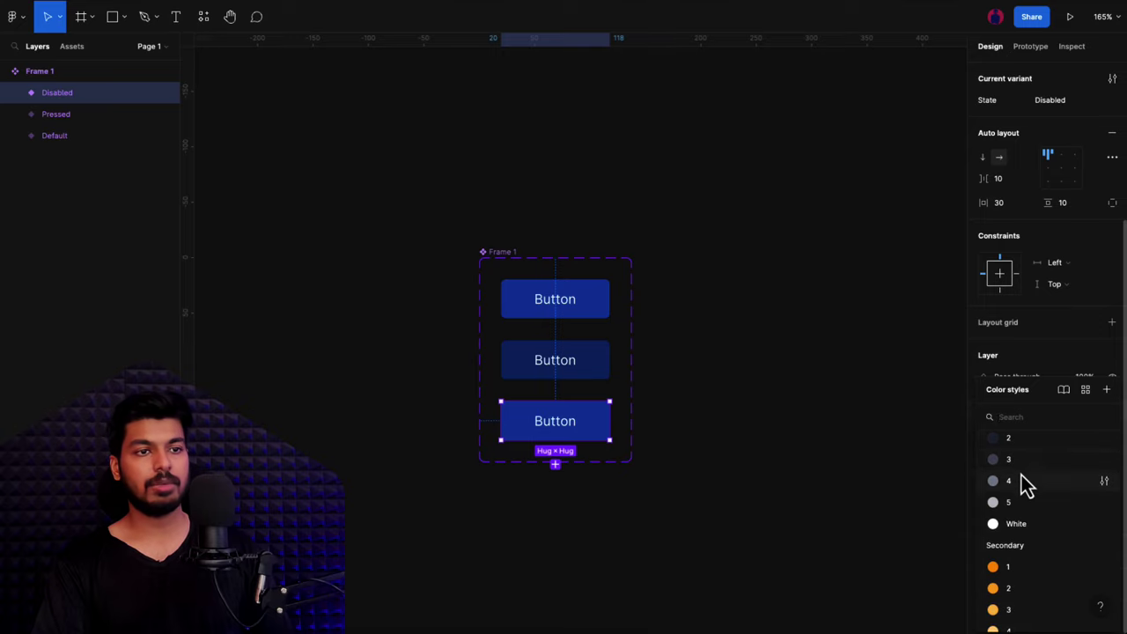
click(1022, 476)
- Apply the Neutral/2 color style to the label text inside the Disabled variant
double_click(567, 423)
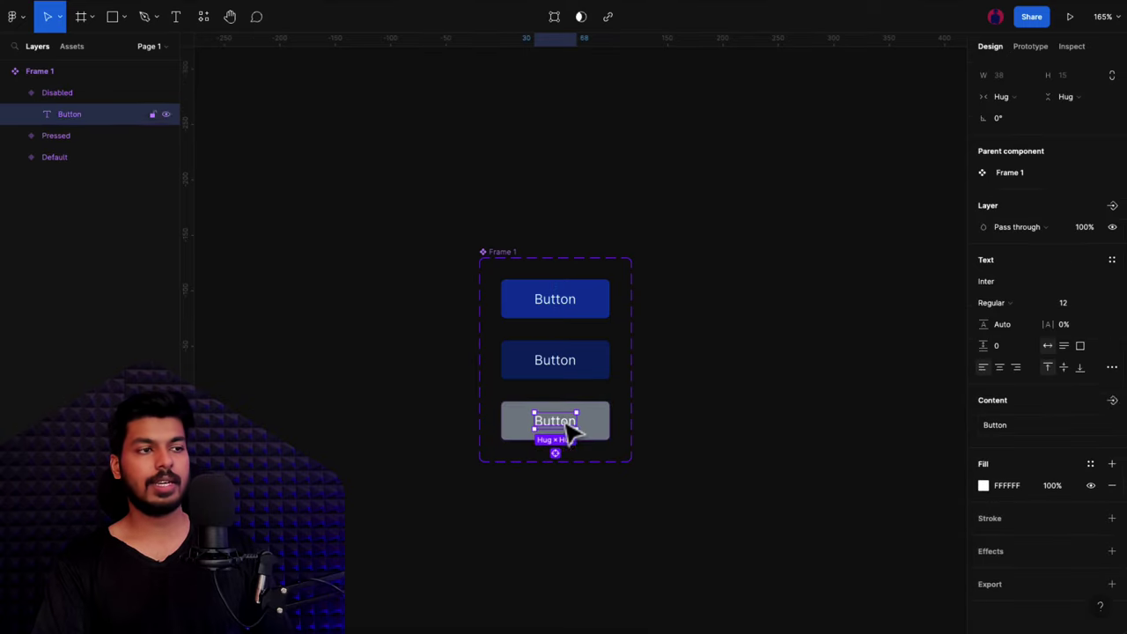
click(1091, 464)
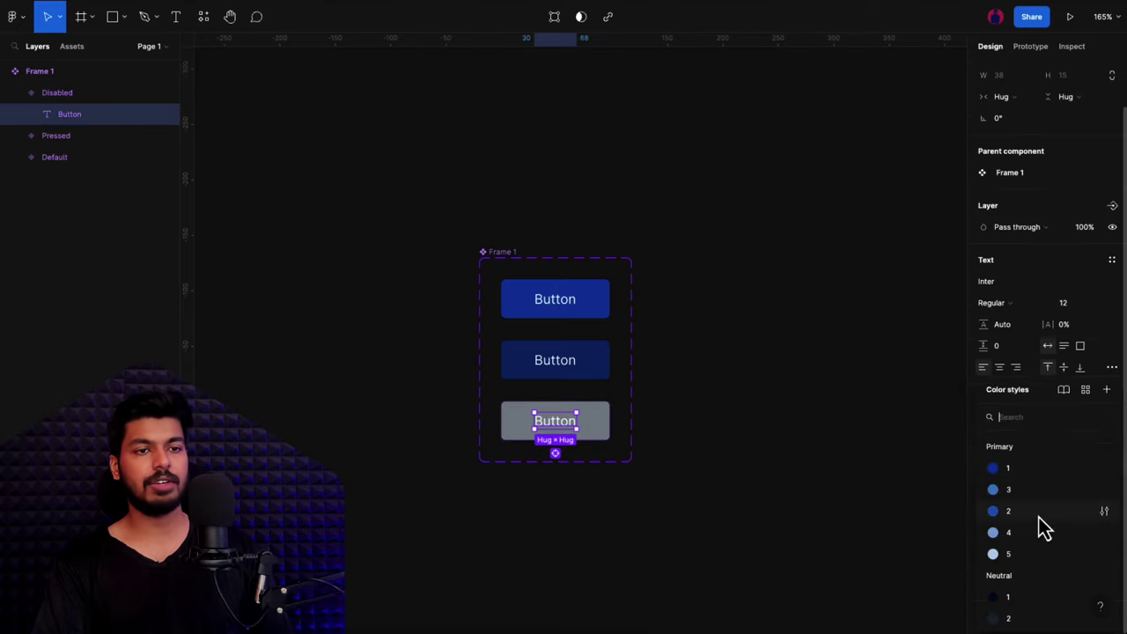
click(1037, 521)
click(865, 485)
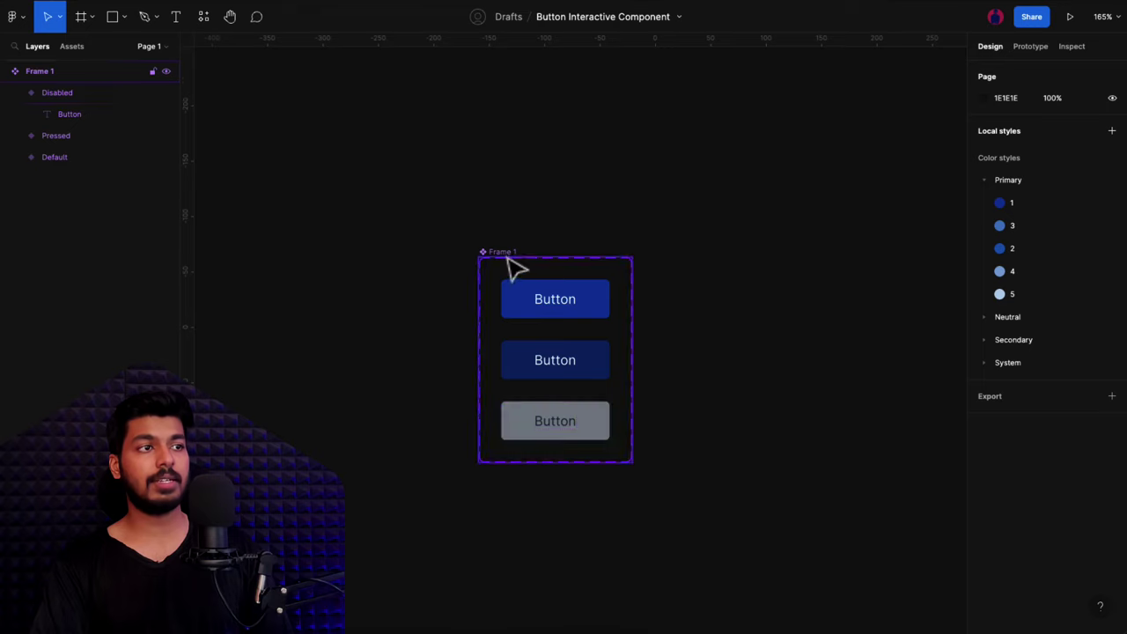
click(576, 422)
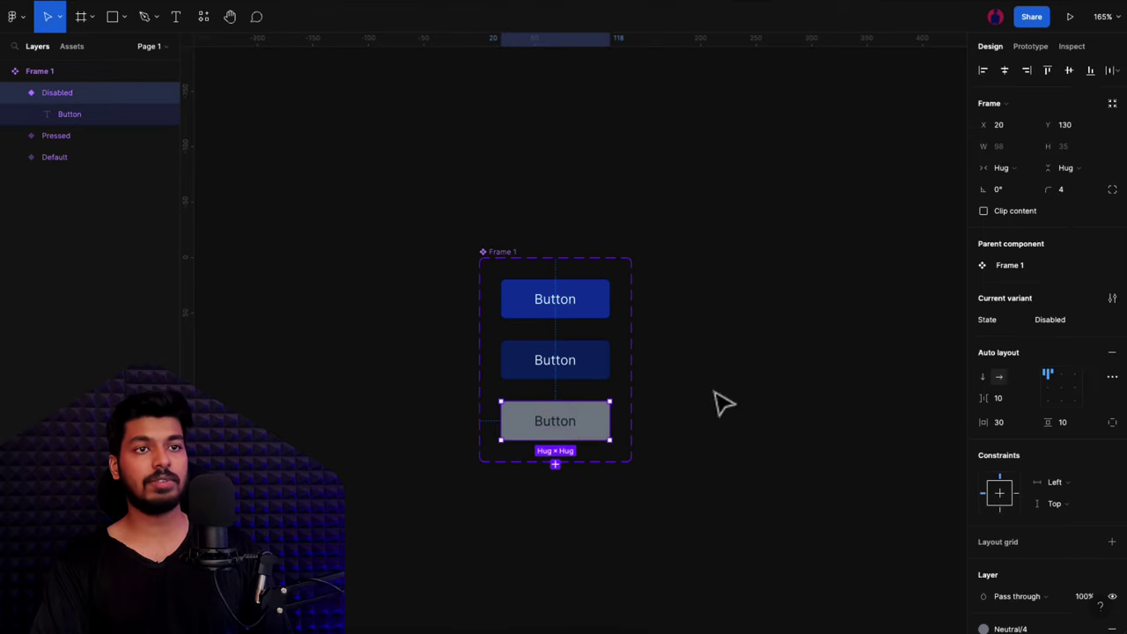
click(518, 253)
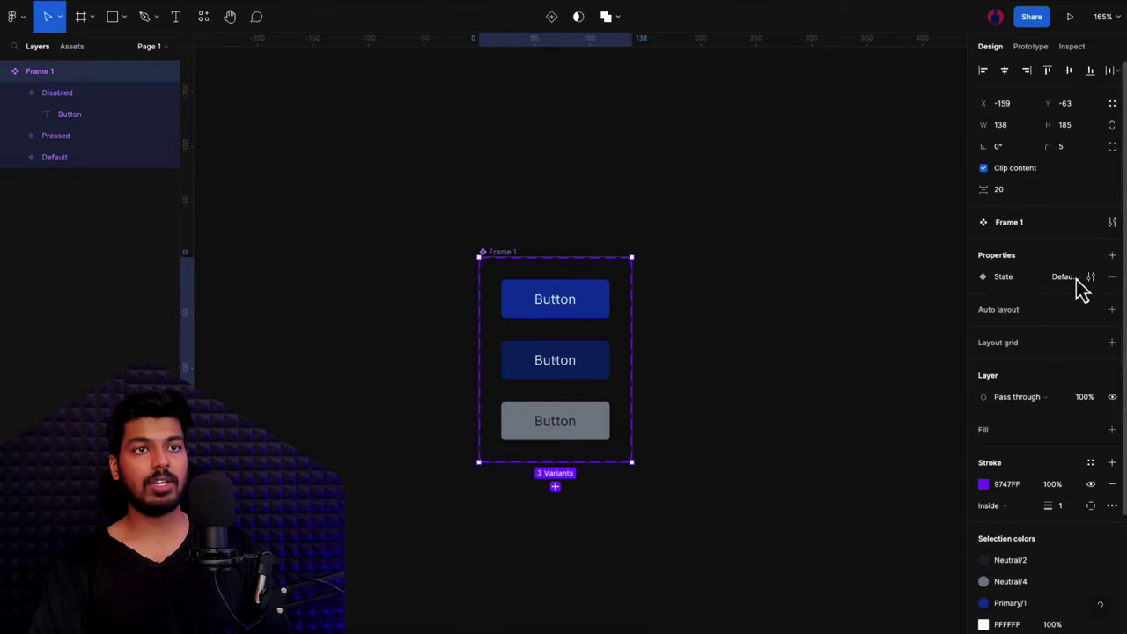
click(679, 330)
- Draw a new wide frame beside the button component set, about as tall as the set
scroll(684, 332, right, 2)
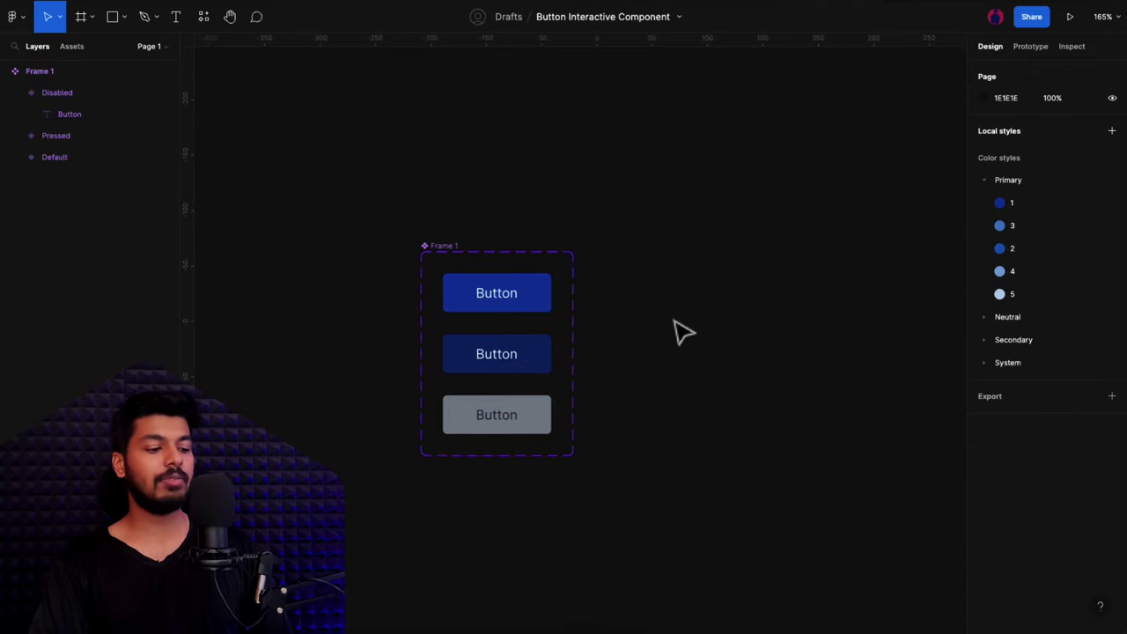
scroll(682, 331, right, 3)
key(f)
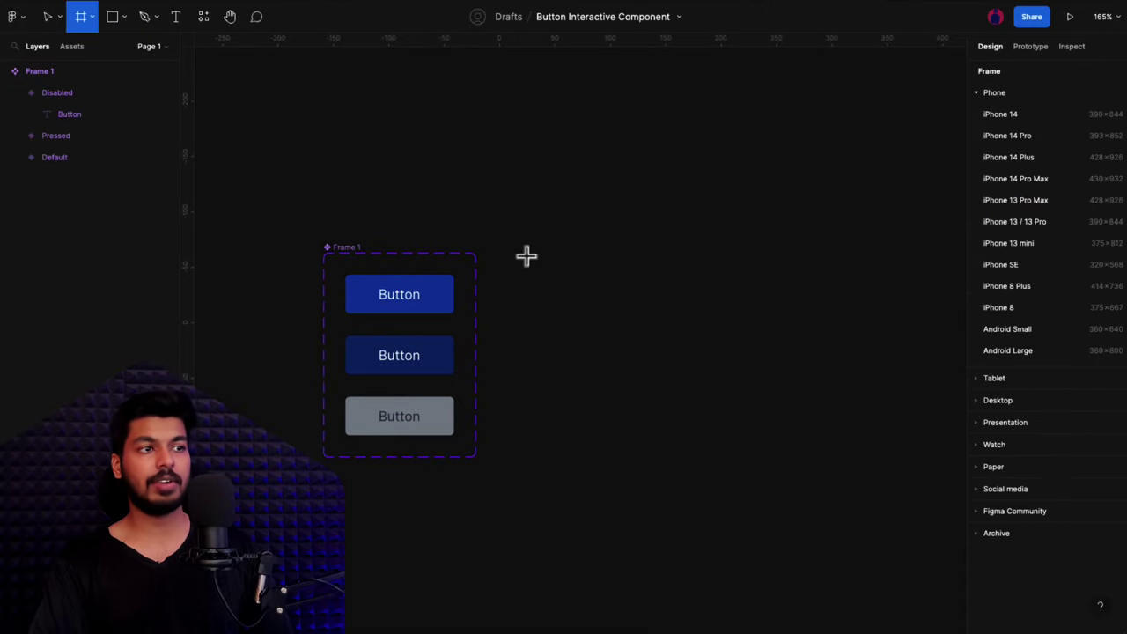
drag(526, 255, 884, 458)
click(855, 484)
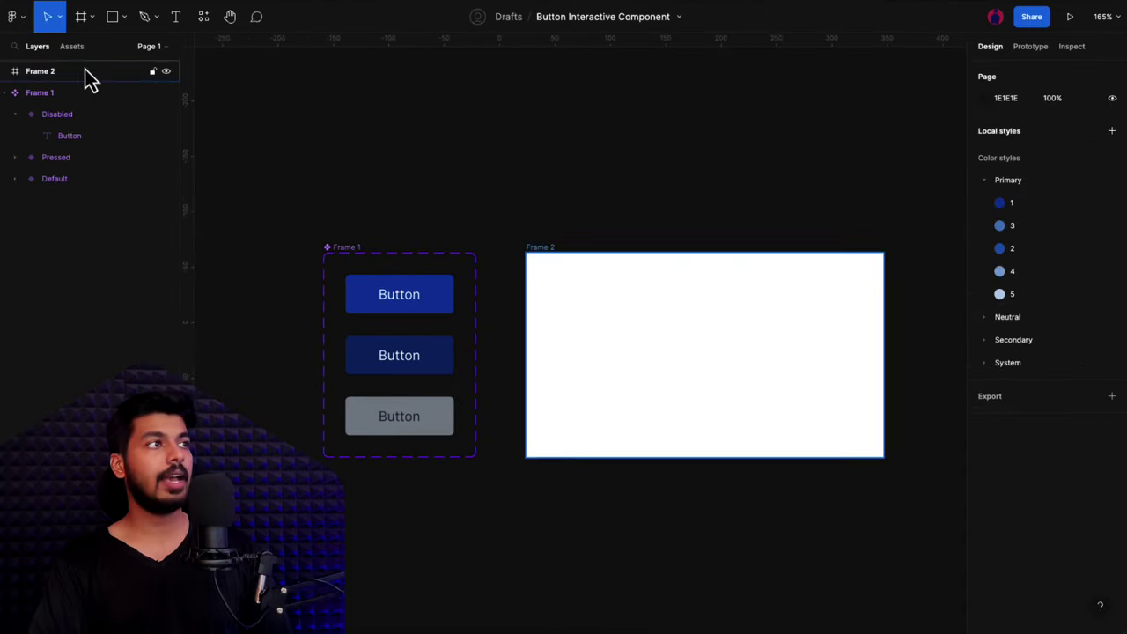
- Place an instance of the local button component in Frame 2 and center it horizontally and vertically
click(73, 46)
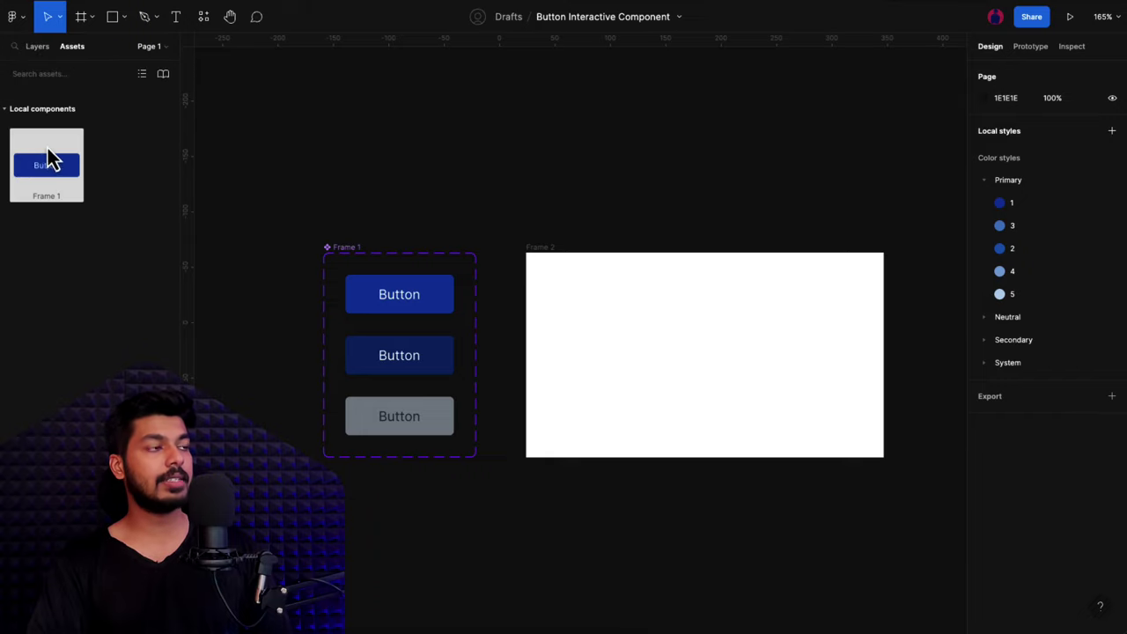
drag(35, 165, 700, 355)
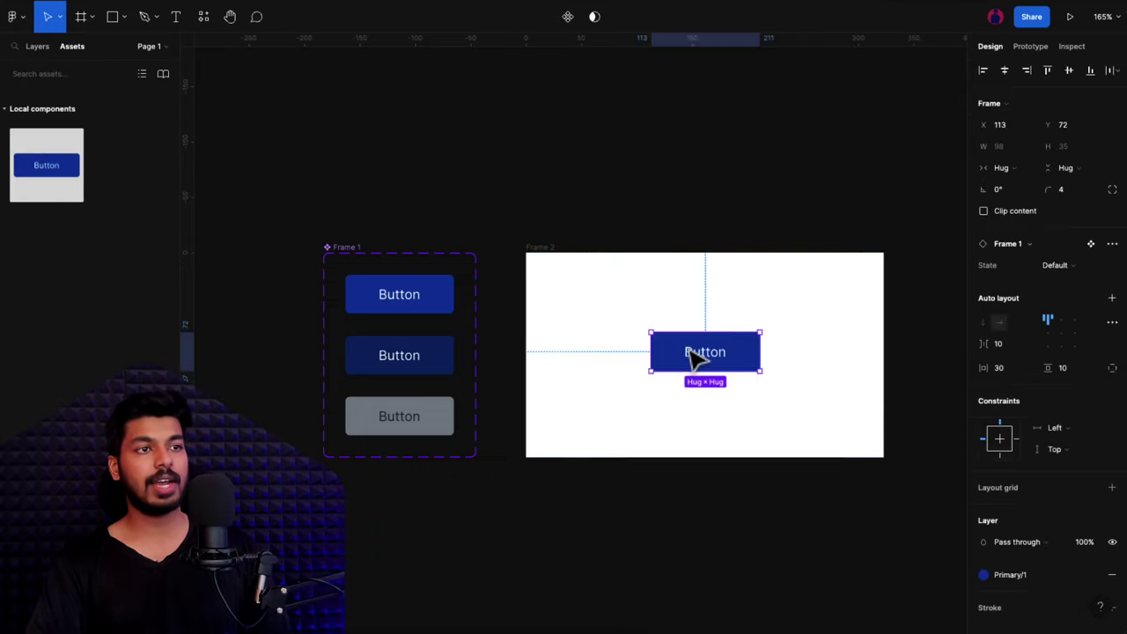
click(1005, 69)
click(1069, 70)
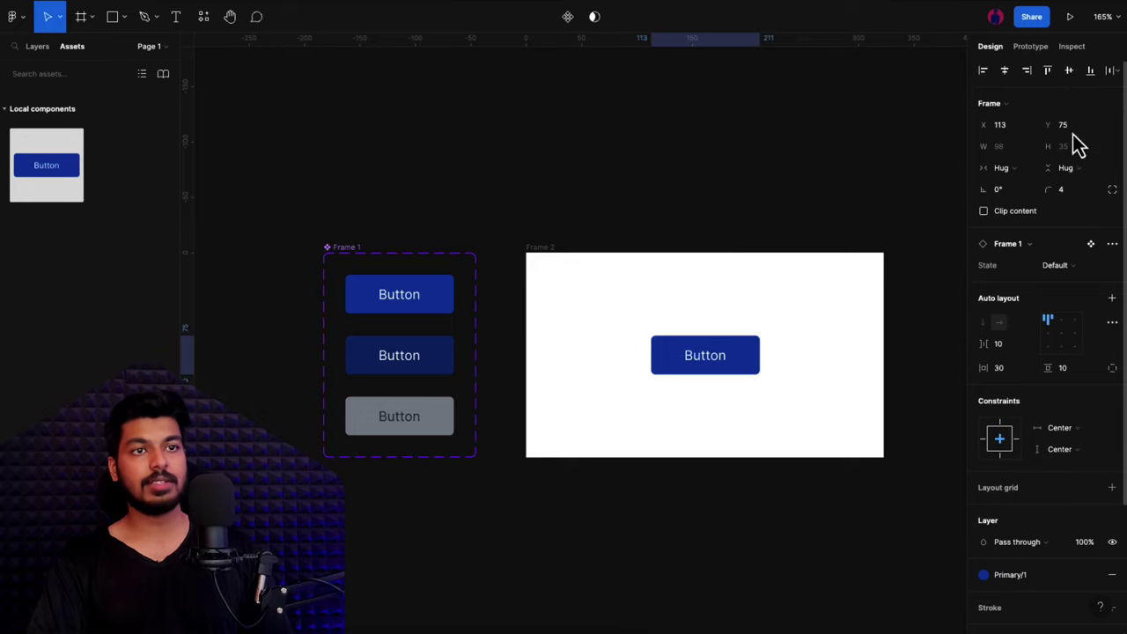
- Switch the button instance's State to Pressed and then to Disabled
click(1069, 270)
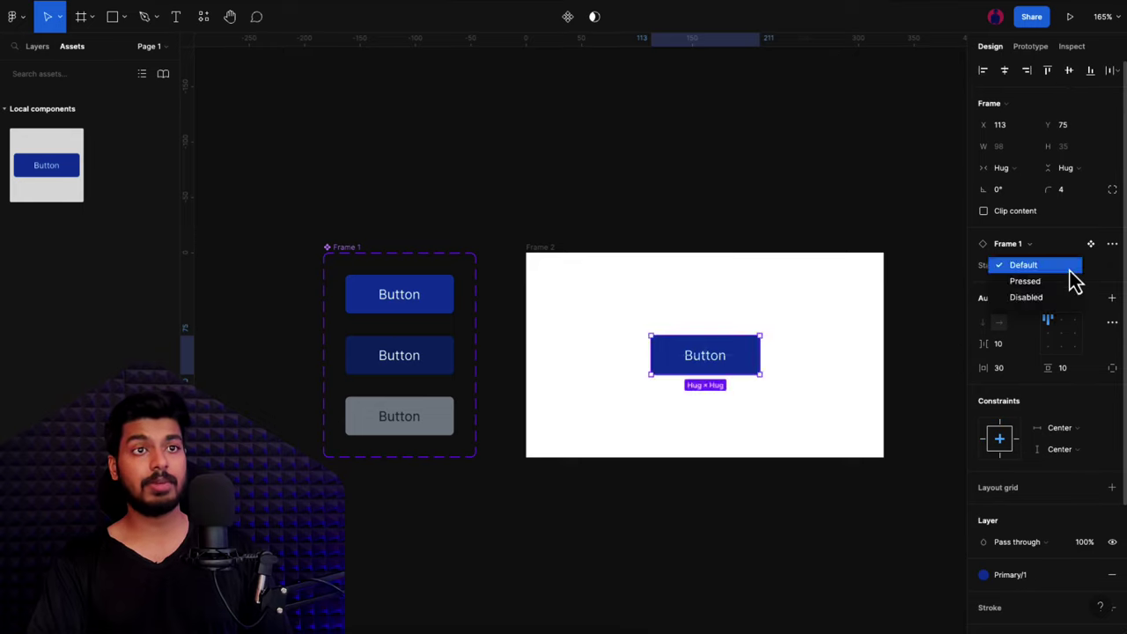
click(1053, 273)
click(1057, 265)
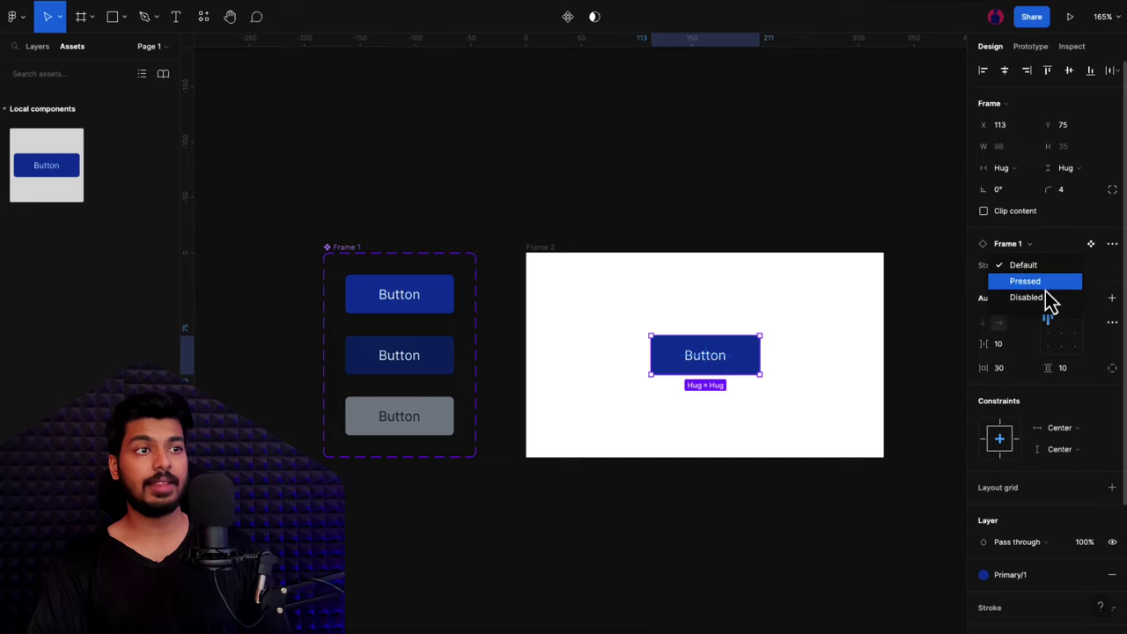
click(1045, 281)
click(1053, 267)
click(1039, 283)
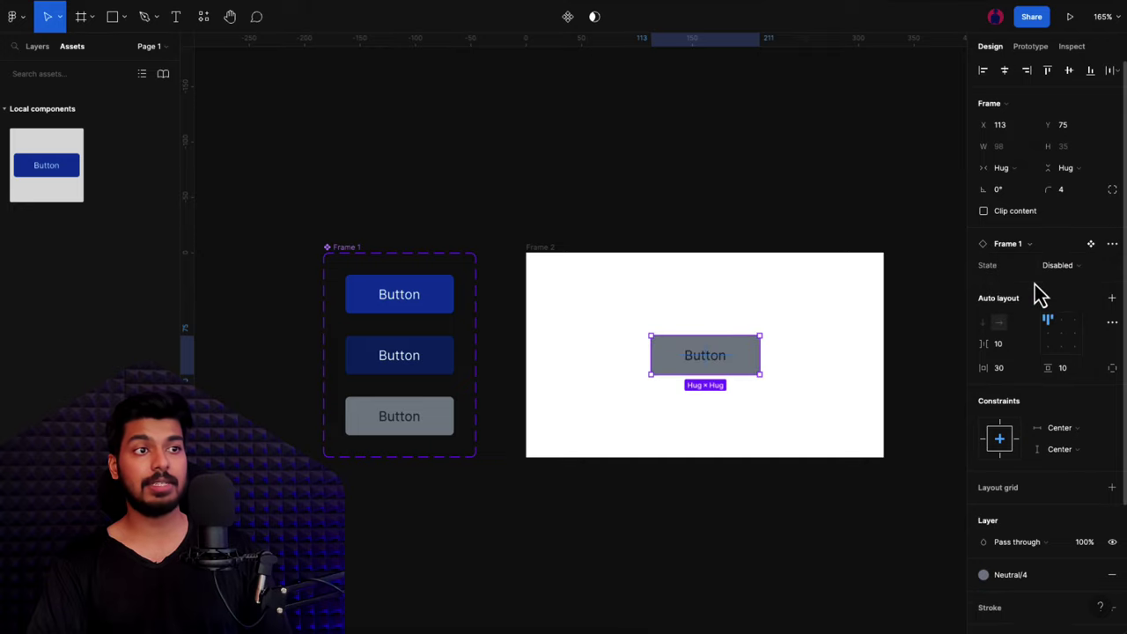
- Set the button instance's State back to Default and deselect it
click(1055, 268)
click(1041, 242)
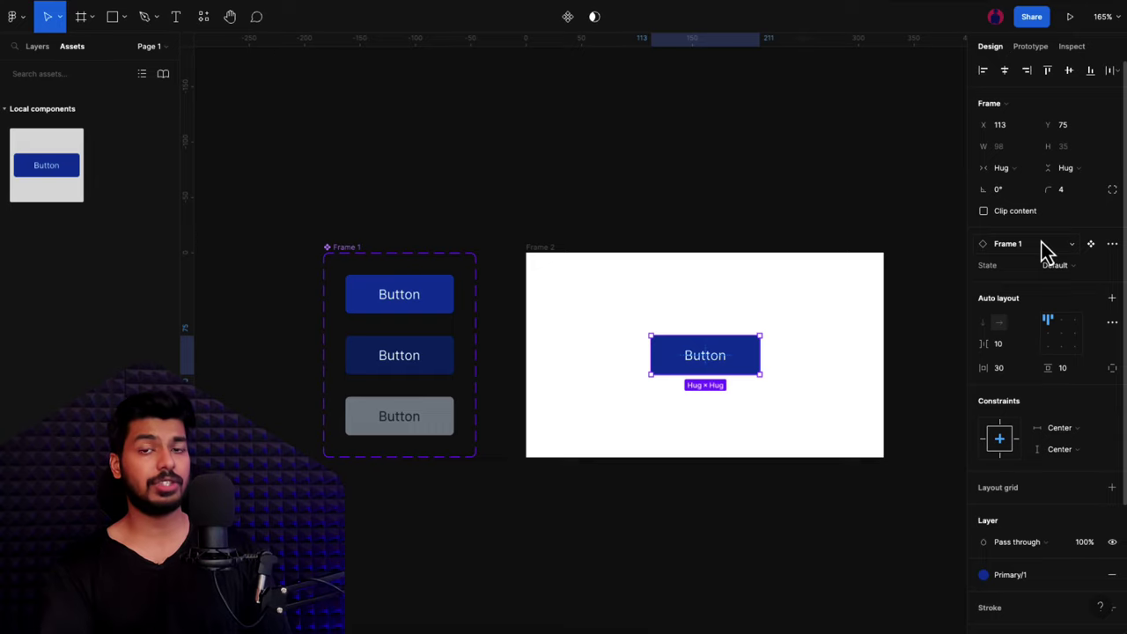
click(747, 219)
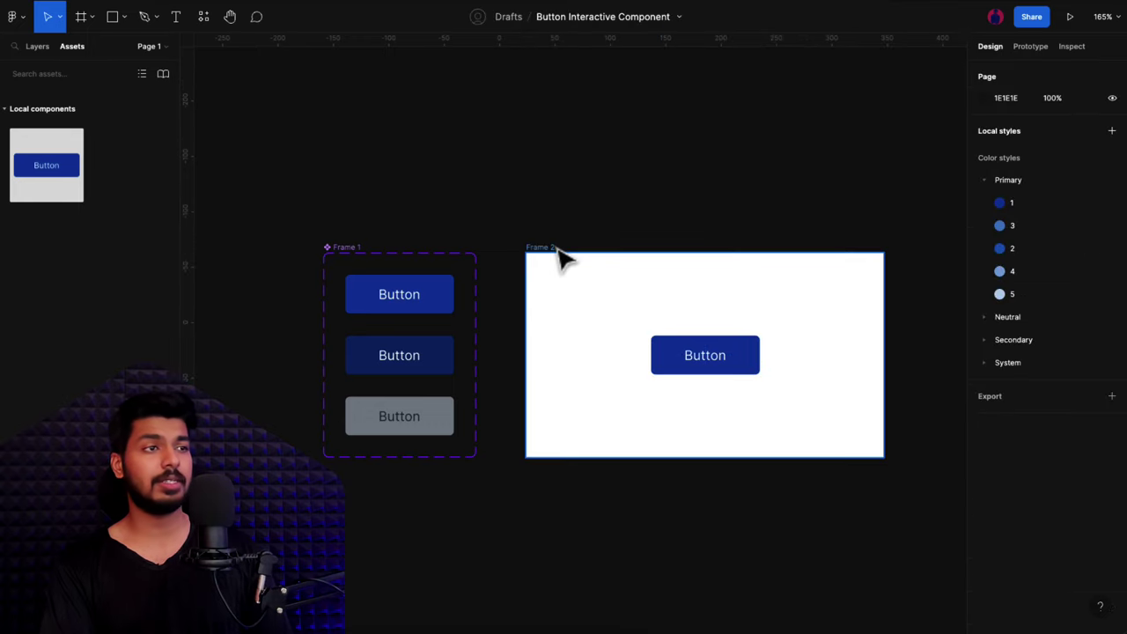
- Move Frame 2 farther away from the component set and widen the set to about 331 to make room for a second column
drag(537, 254, 737, 238)
click(352, 264)
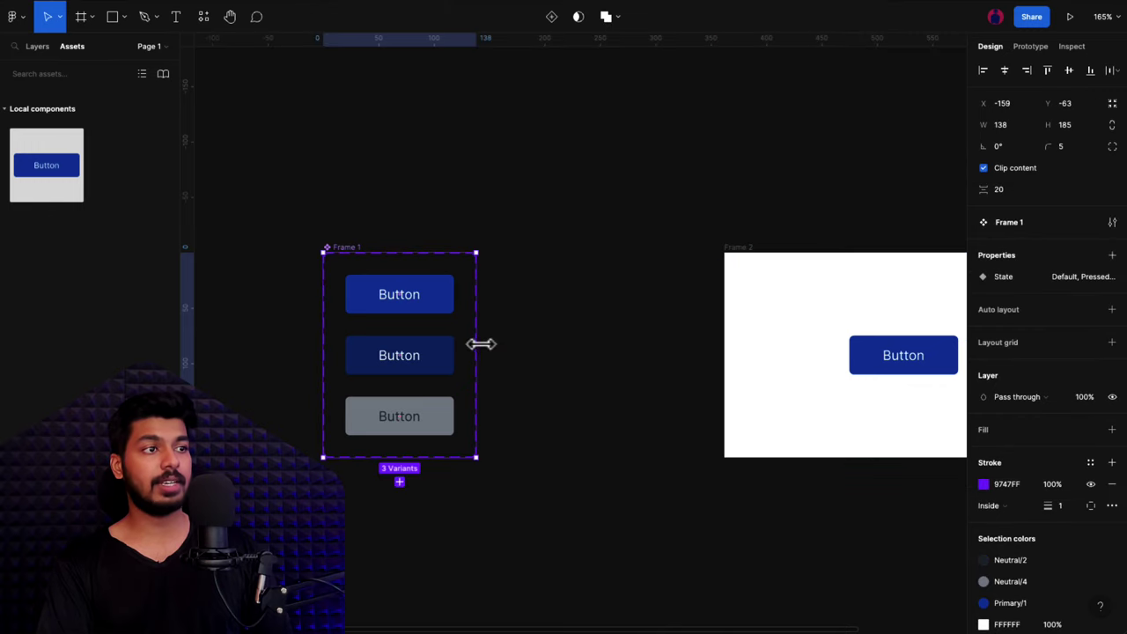
drag(481, 345, 689, 323)
- Duplicate the three button variants into a second column at X 170 inside the component set
click(499, 222)
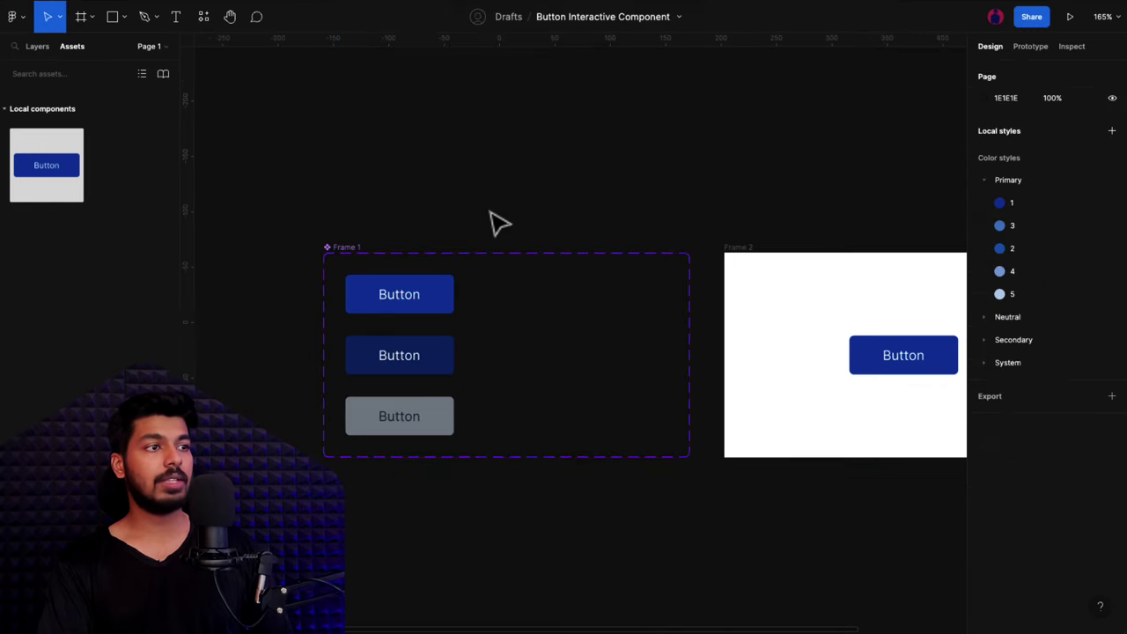
drag(490, 212, 377, 496)
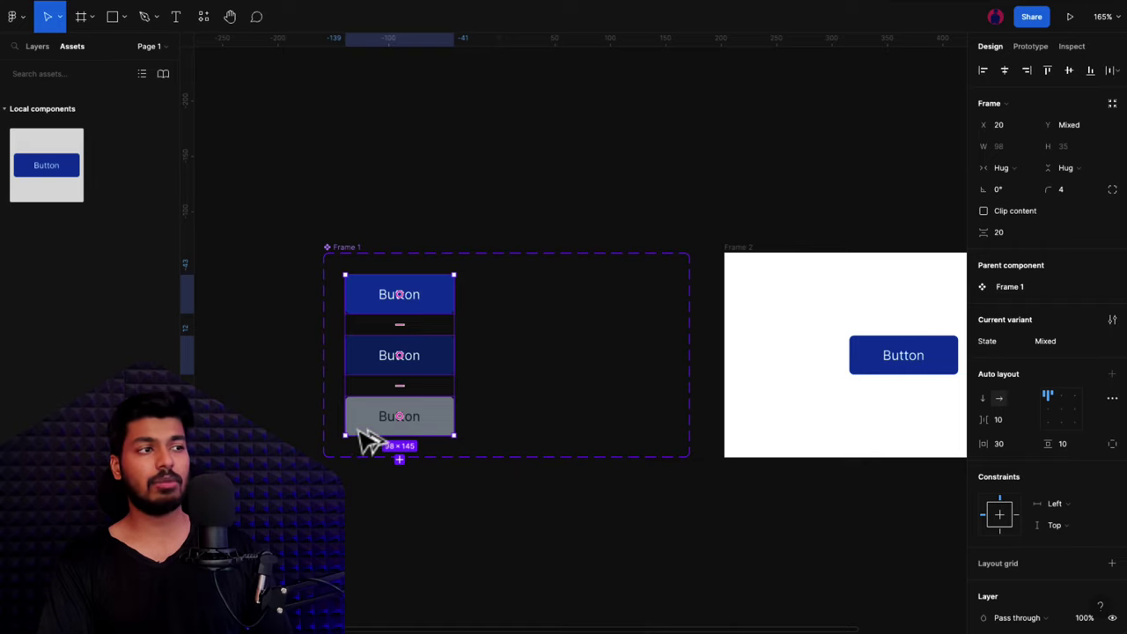
drag(370, 441, 533, 421)
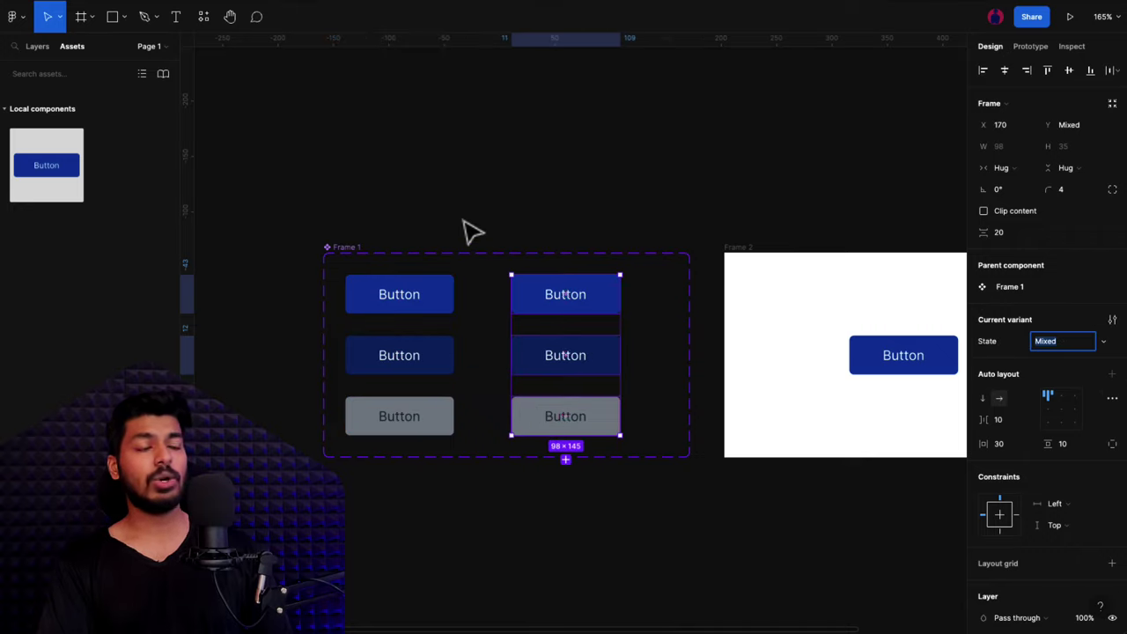
- Add a variant property named Type with the value Primary to the button component set
click(361, 259)
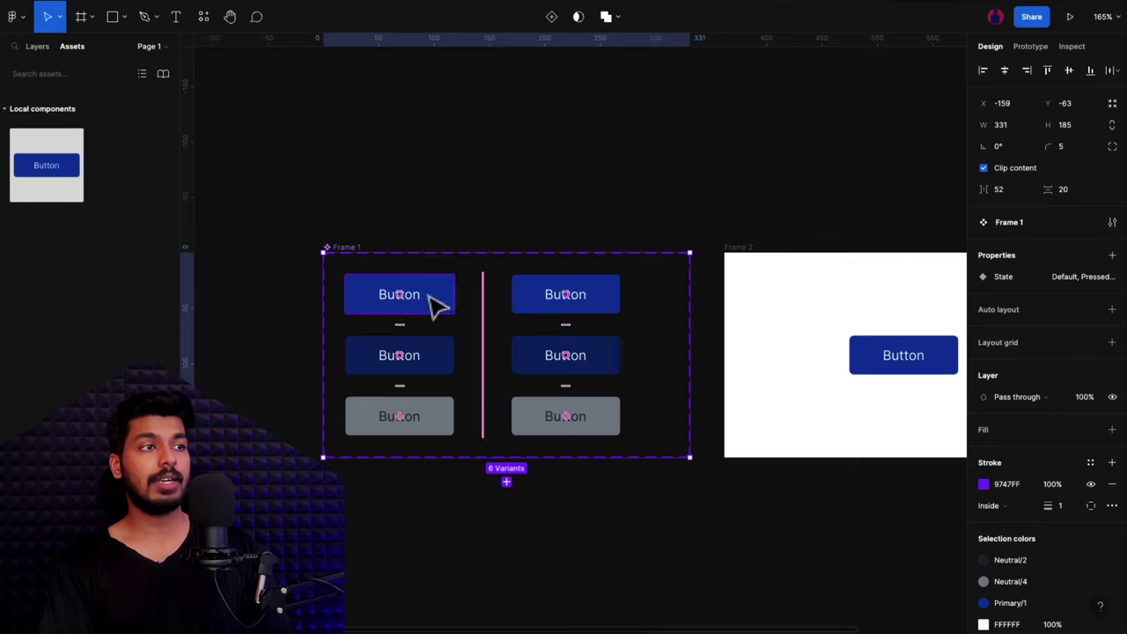
click(1111, 266)
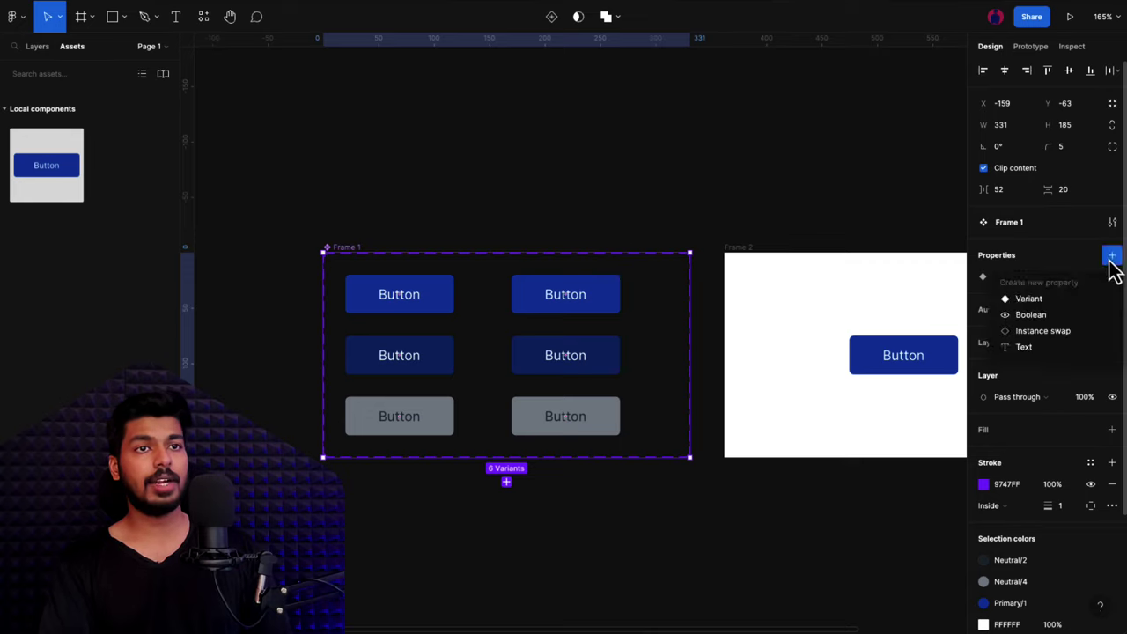
click(1040, 299)
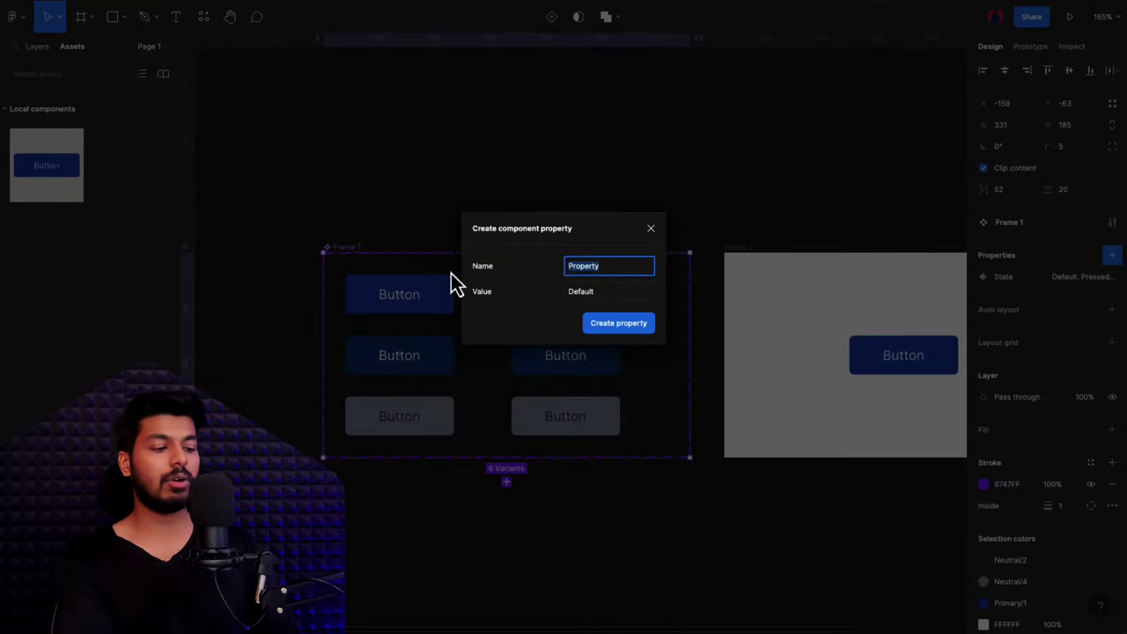
text(Type)
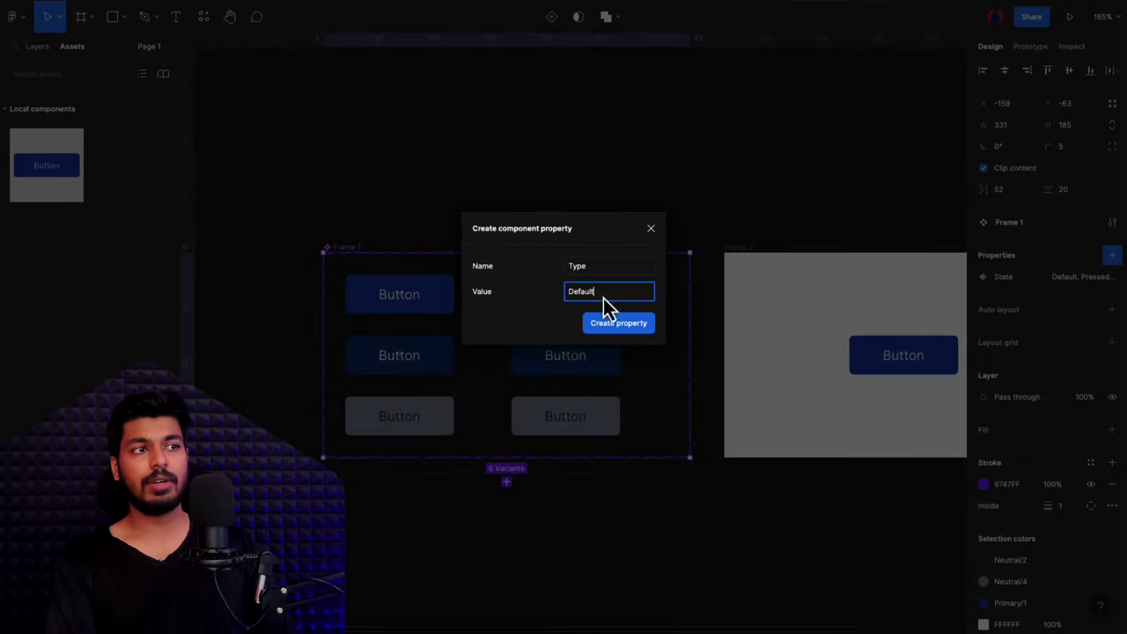
text(Primary)
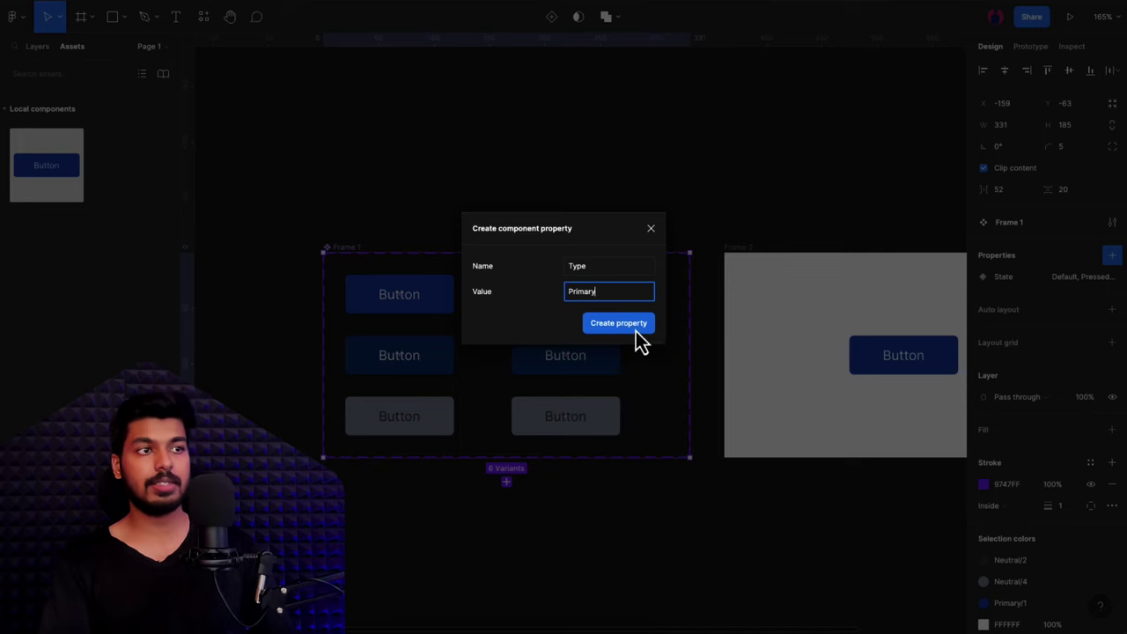
click(633, 329)
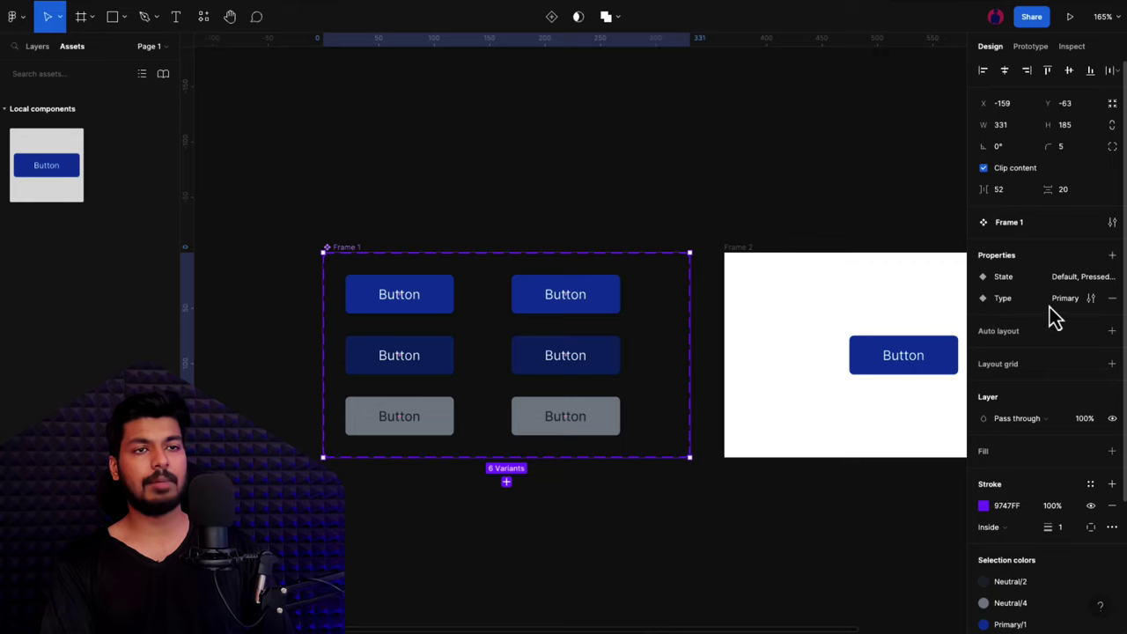
- Set the Type of the three second-column variants to Secondary
drag(644, 235, 556, 438)
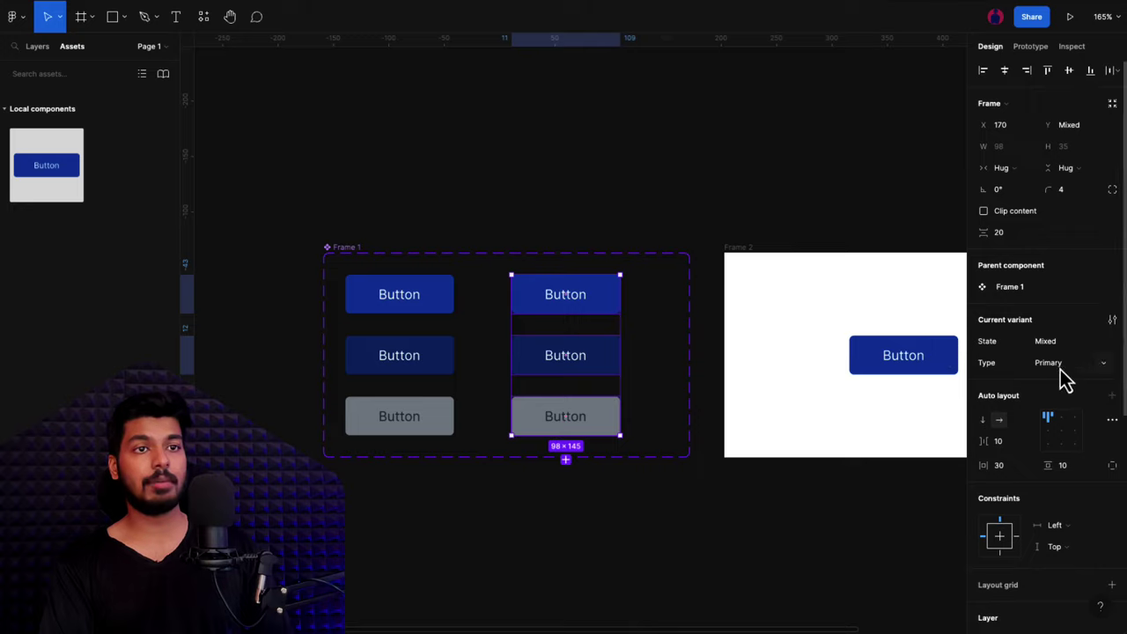
text(Sec)
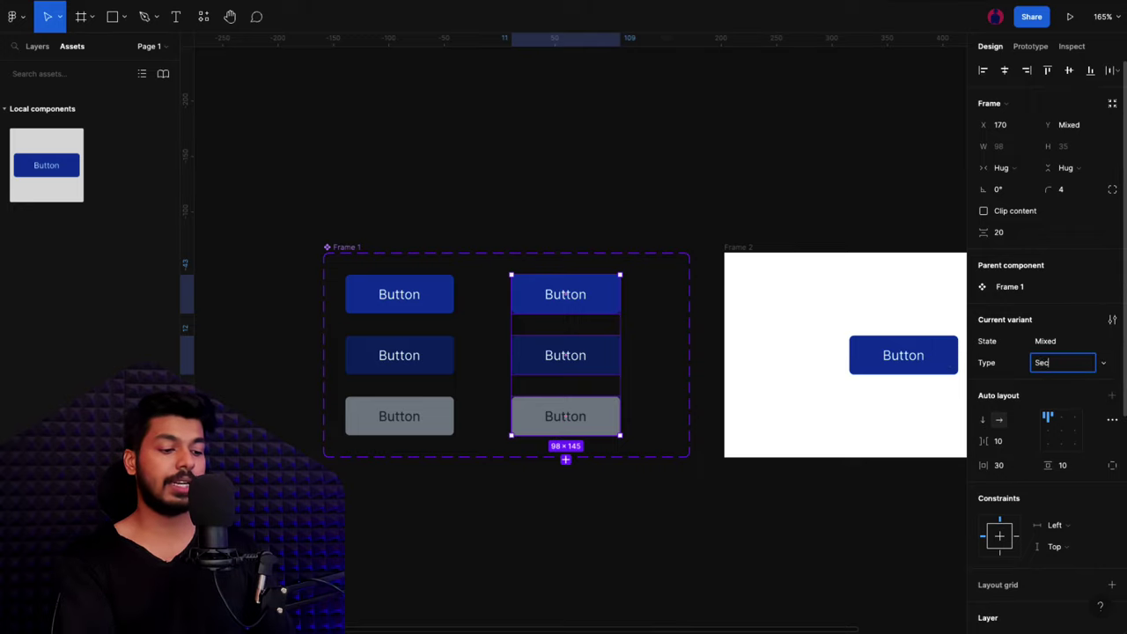
text(ondary)
key(Return)
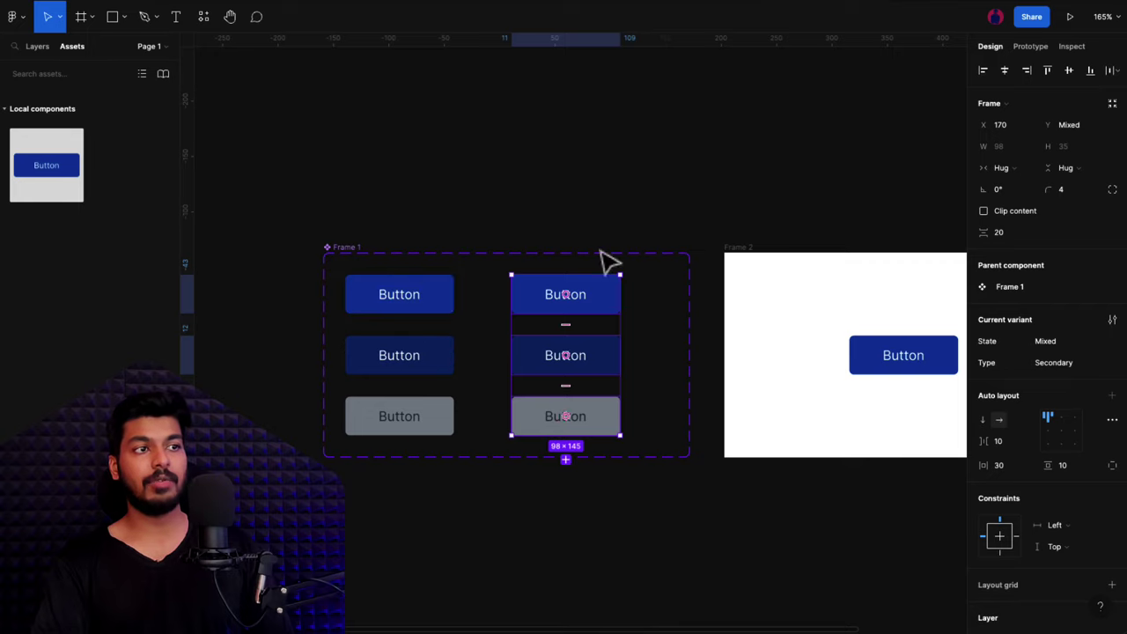
- Turn the three Secondary variants into outline buttons by swapping their fills to strokes, and color each label to match its outline
click(607, 304)
scroll(1022, 519, down, 3)
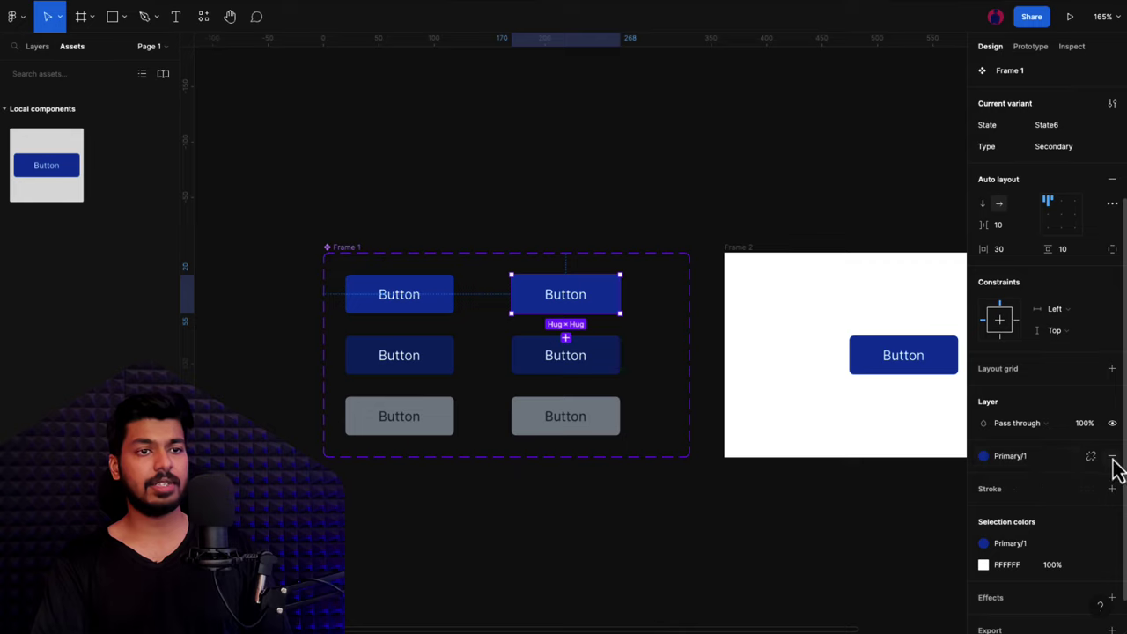
key(shift+x)
key(Return)
key(shift+Return)
key(Tab)
key(shift+x)
key(Return)
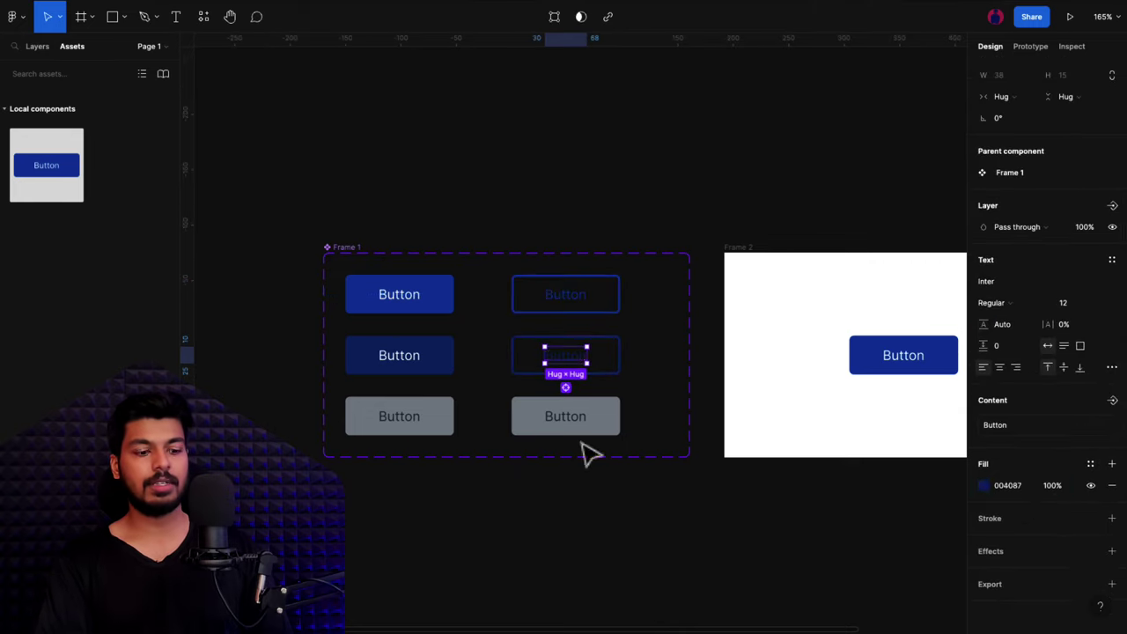
click(577, 427)
key(shift+x)
key(Return)
click(740, 497)
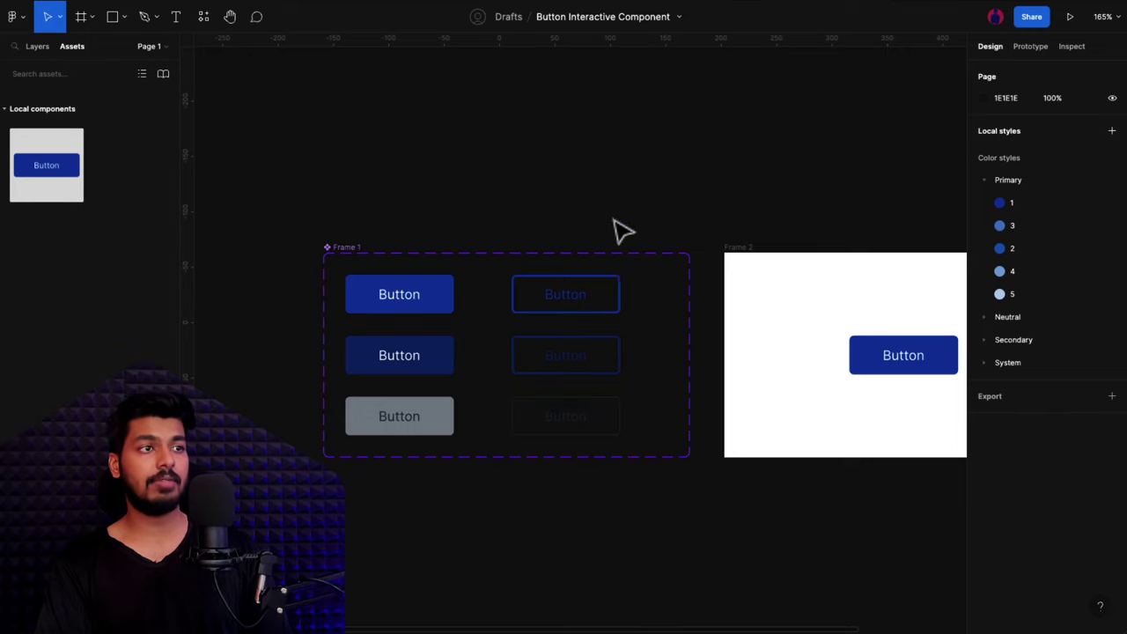
- Set the State of the Secondary variants to Default, Pressed and Disabled, in order down the column
click(604, 306)
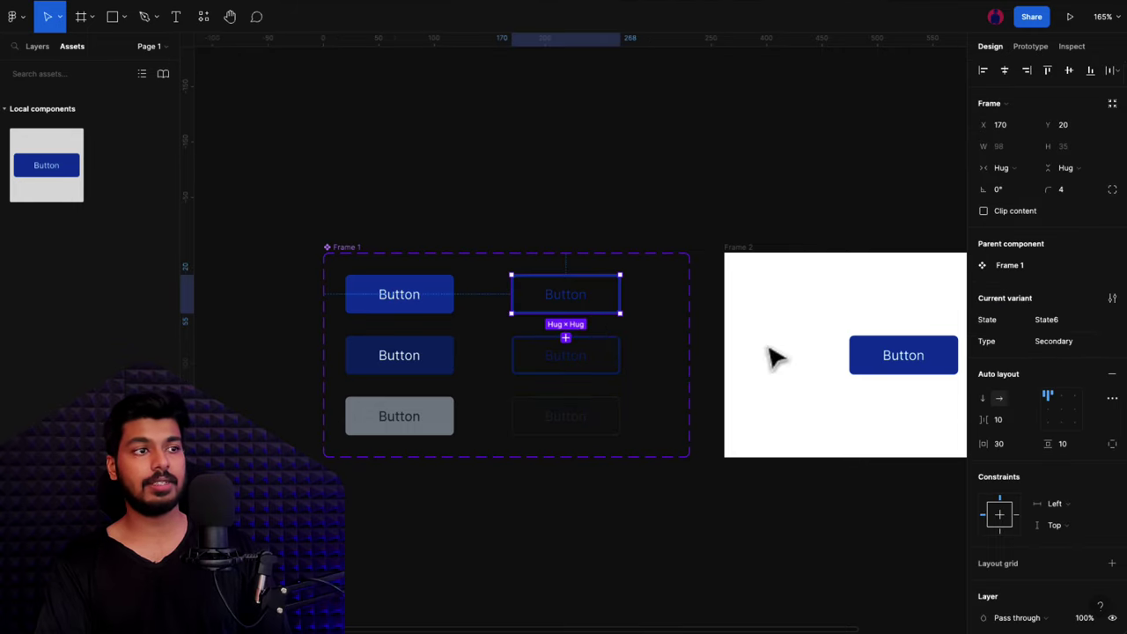
click(582, 365)
click(606, 429)
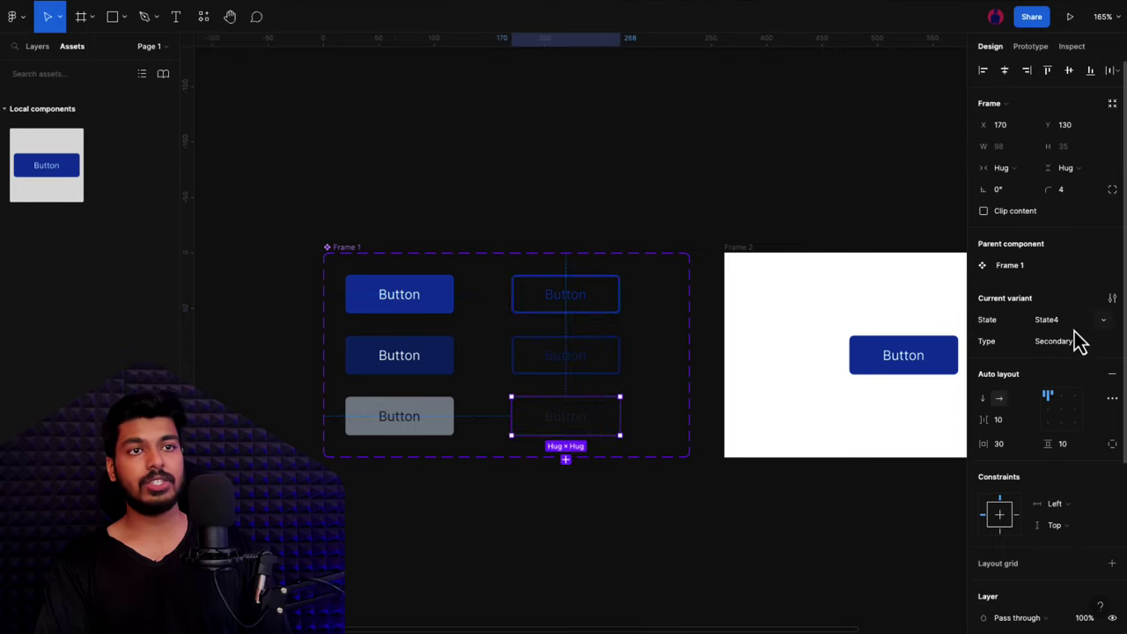
click(605, 313)
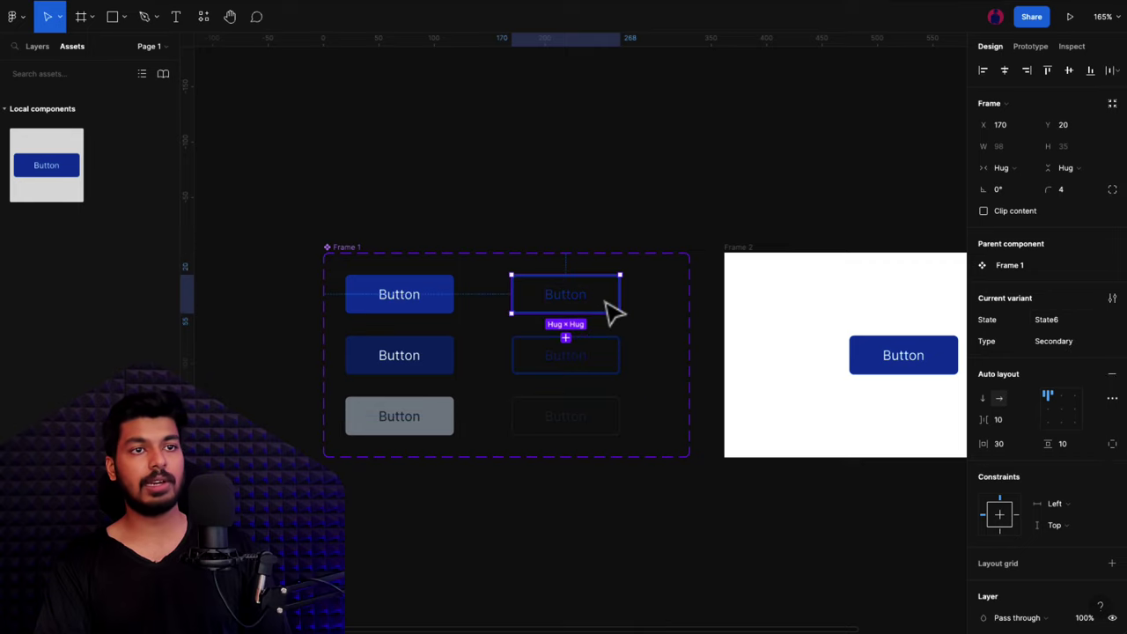
click(1107, 320)
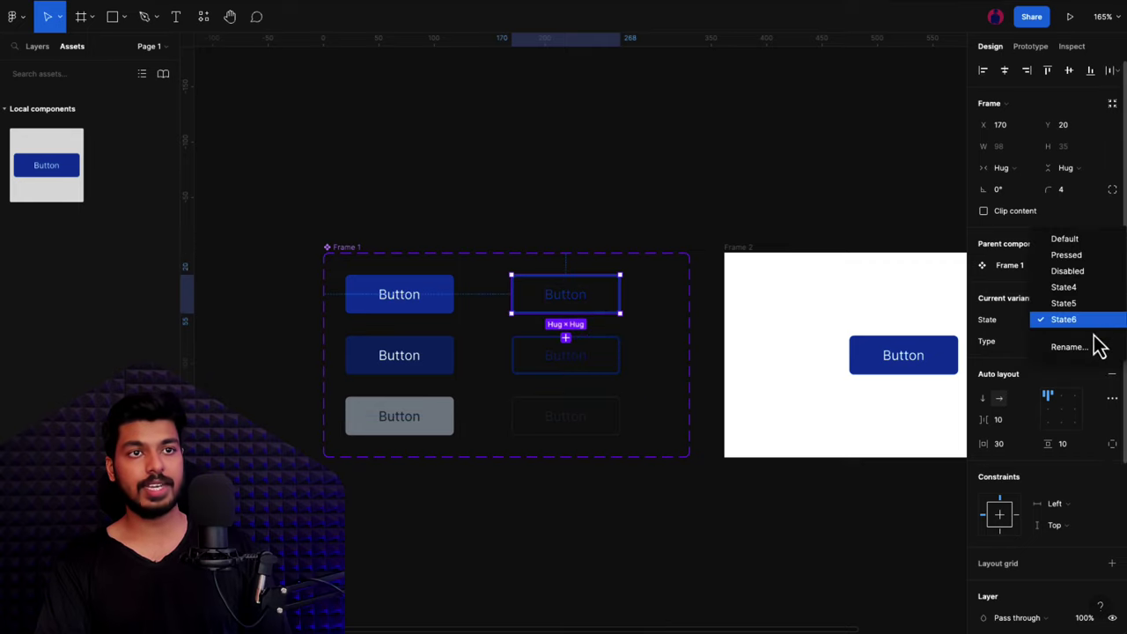
click(1075, 247)
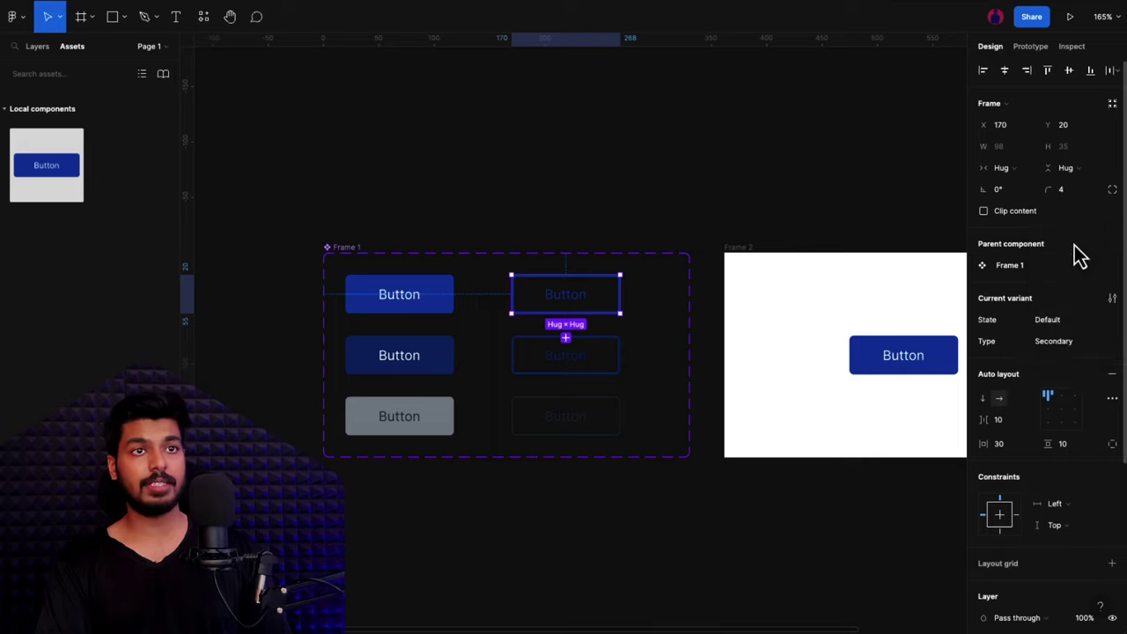
click(611, 363)
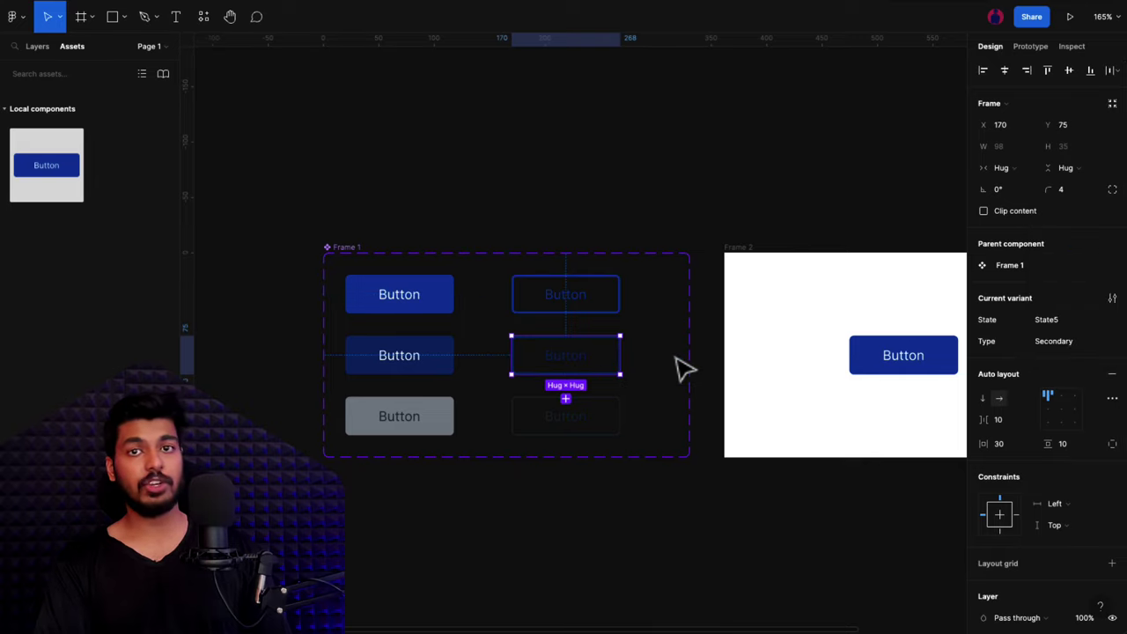
click(1103, 324)
click(1080, 273)
click(607, 423)
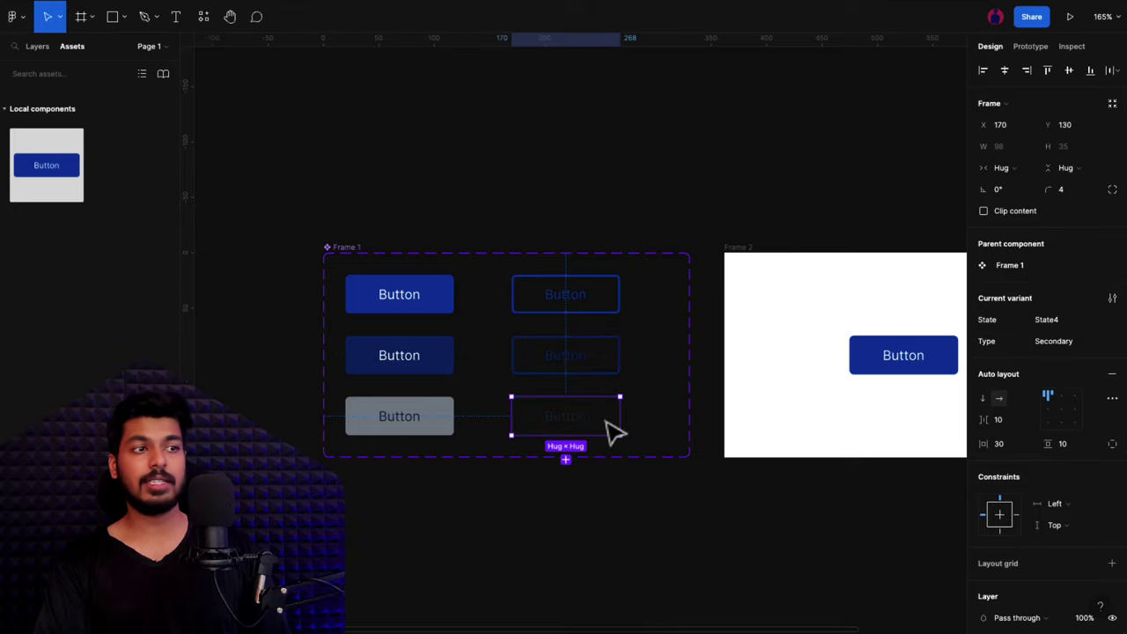
click(1099, 326)
click(1066, 303)
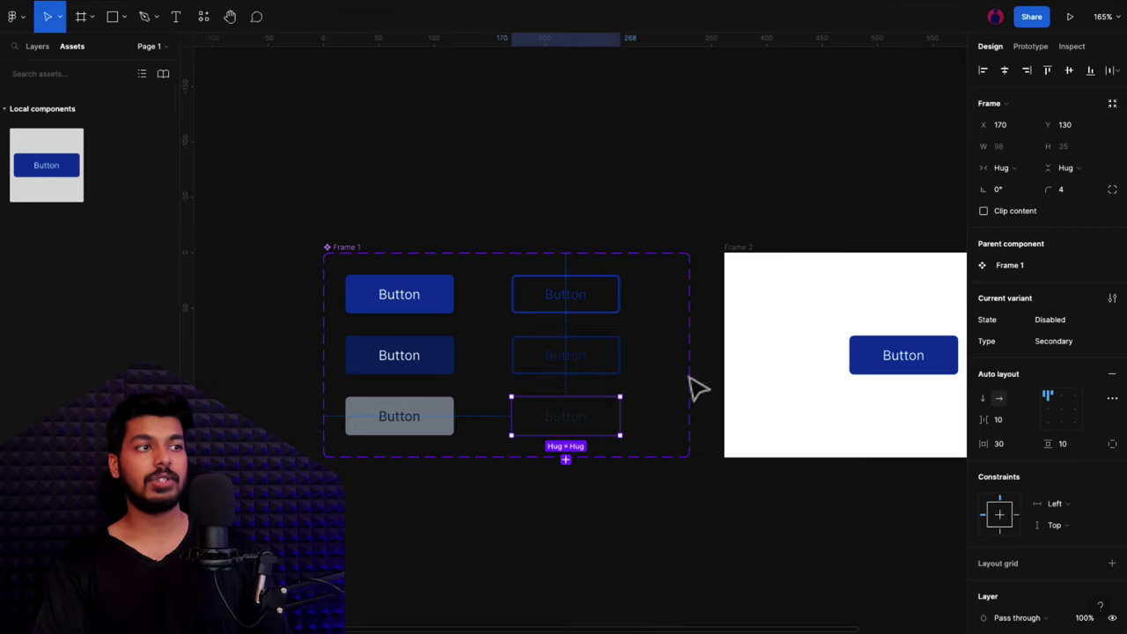
- Narrow the button component set slightly to reduce the empty space beside the Secondary column
click(344, 250)
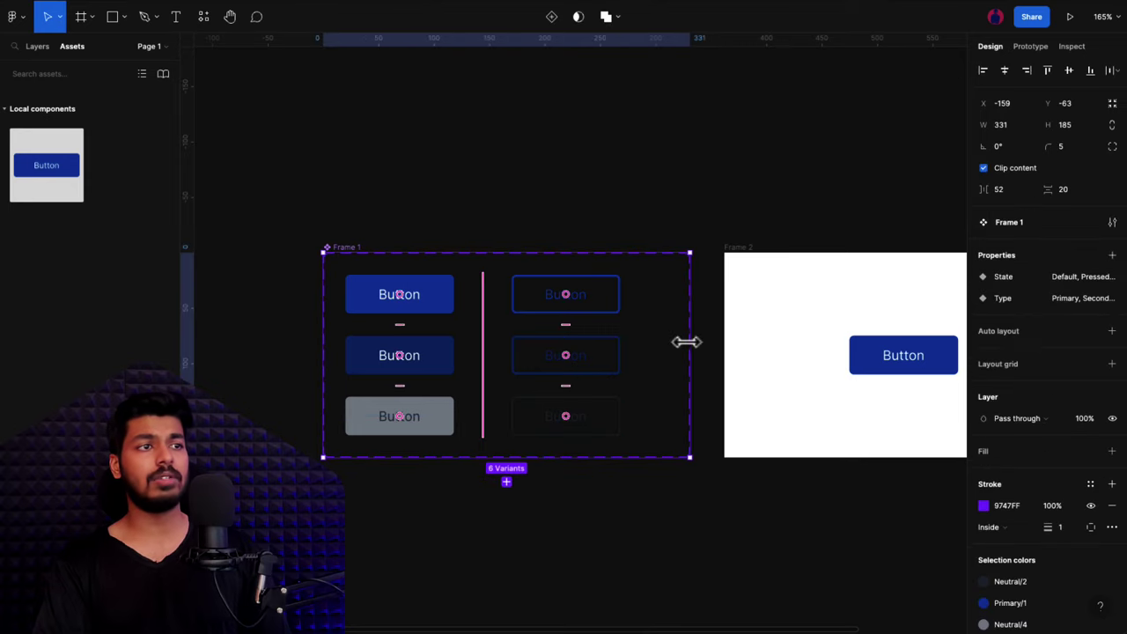
drag(686, 340, 667, 343)
click(555, 169)
- Replace the old button instance in Frame 2 with a new instance of the local button component
scroll(555, 169, down, 2)
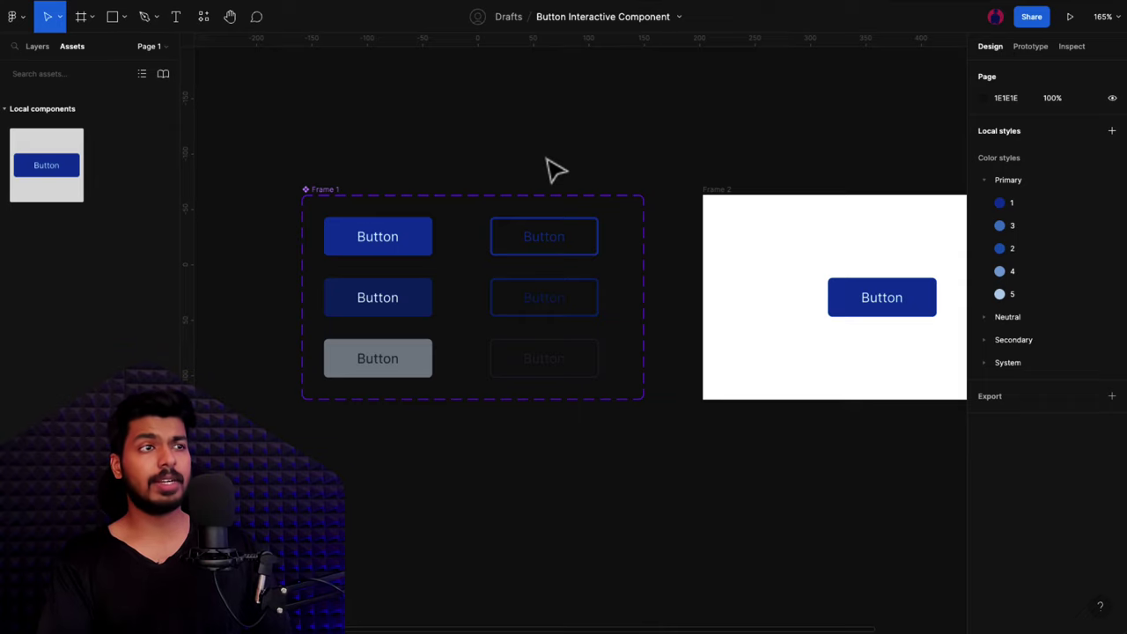
scroll(555, 170, right, 6)
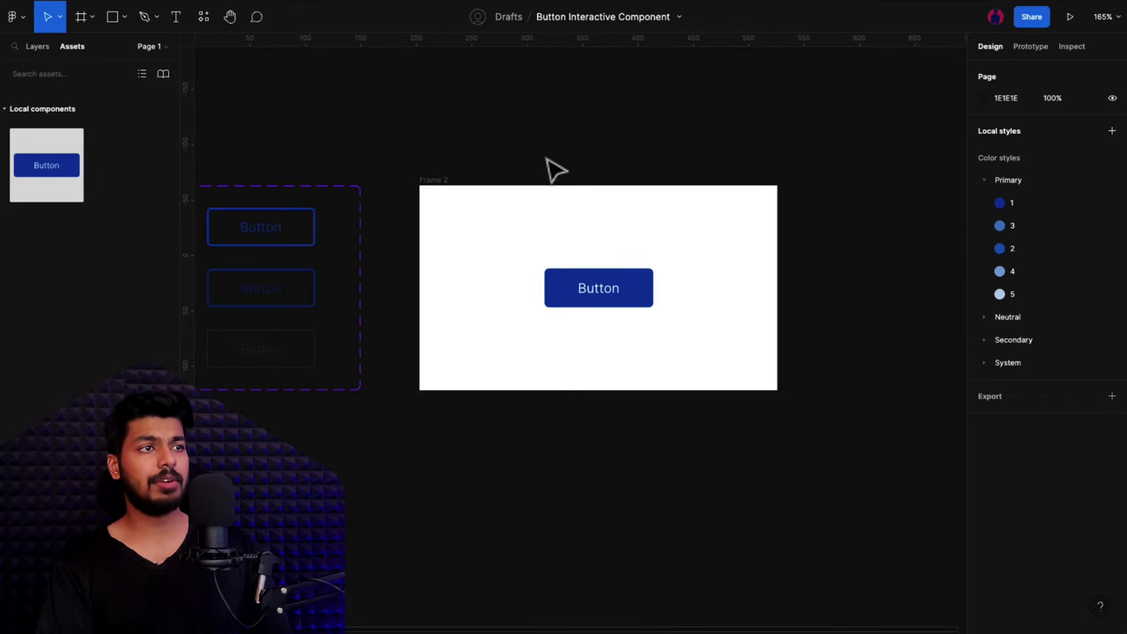
click(631, 299)
key(Delete)
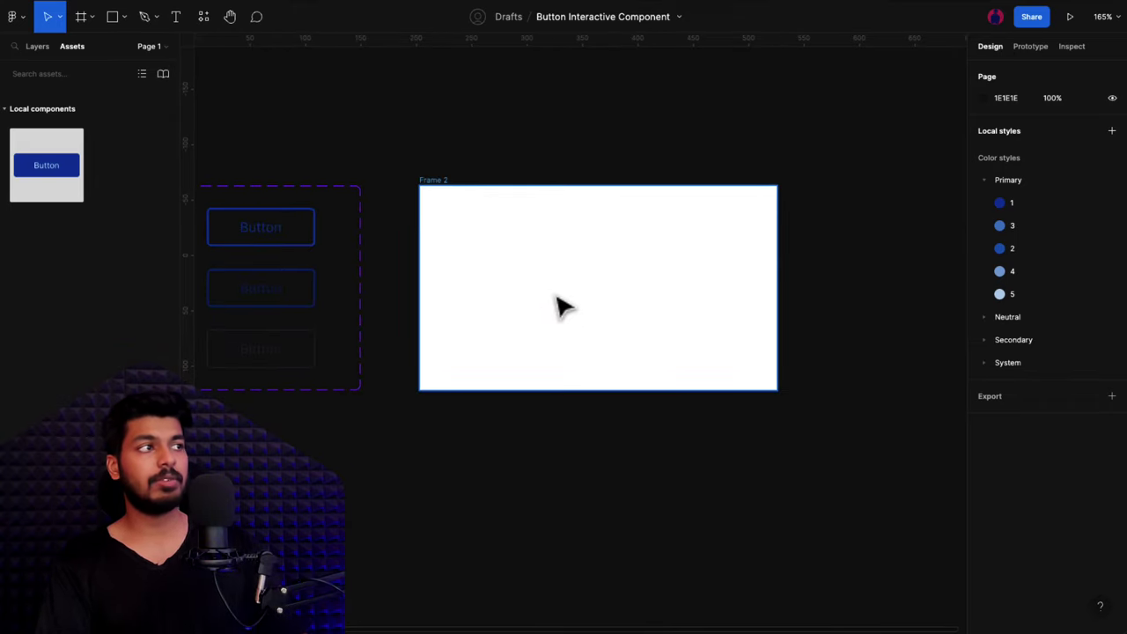
drag(39, 169, 614, 302)
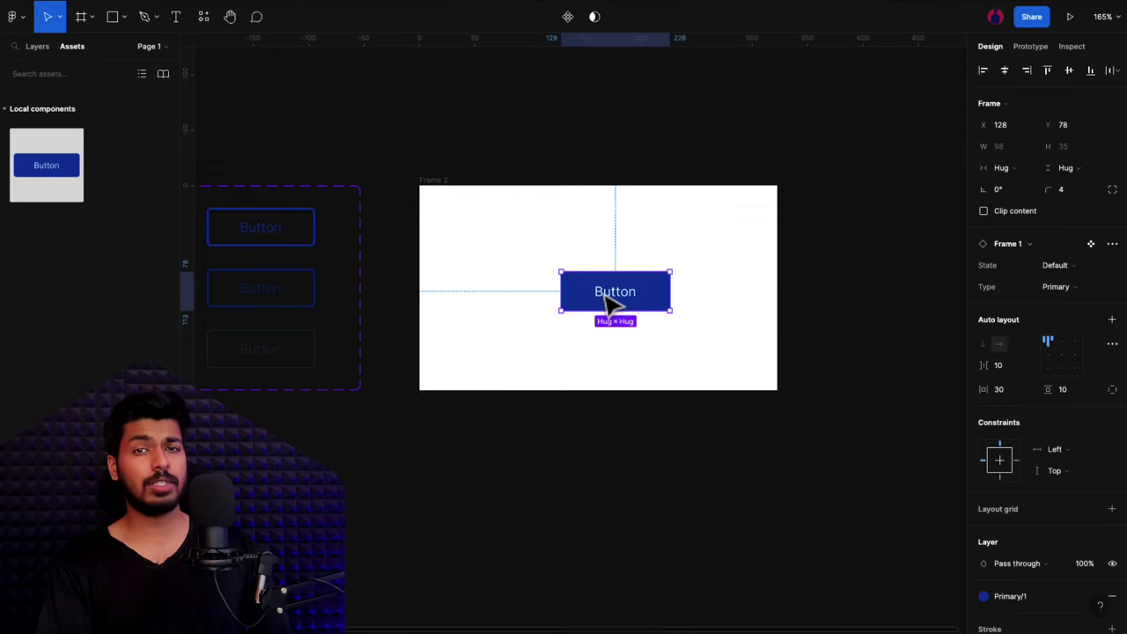
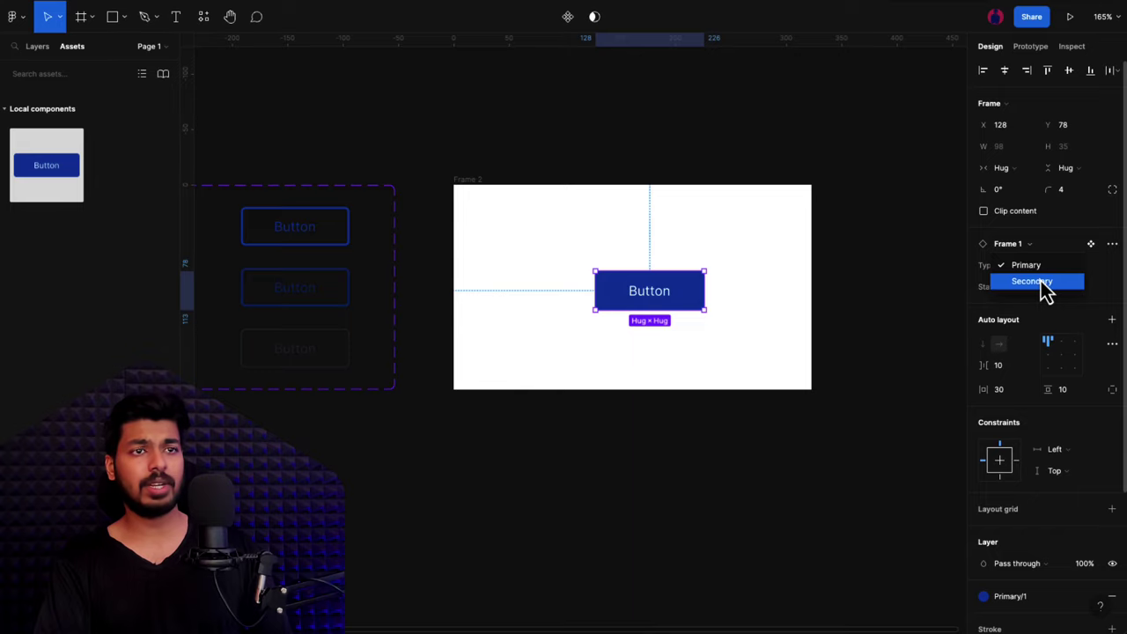
- Set the new button instance's Type to Secondary and its State to Disabled
click(1043, 282)
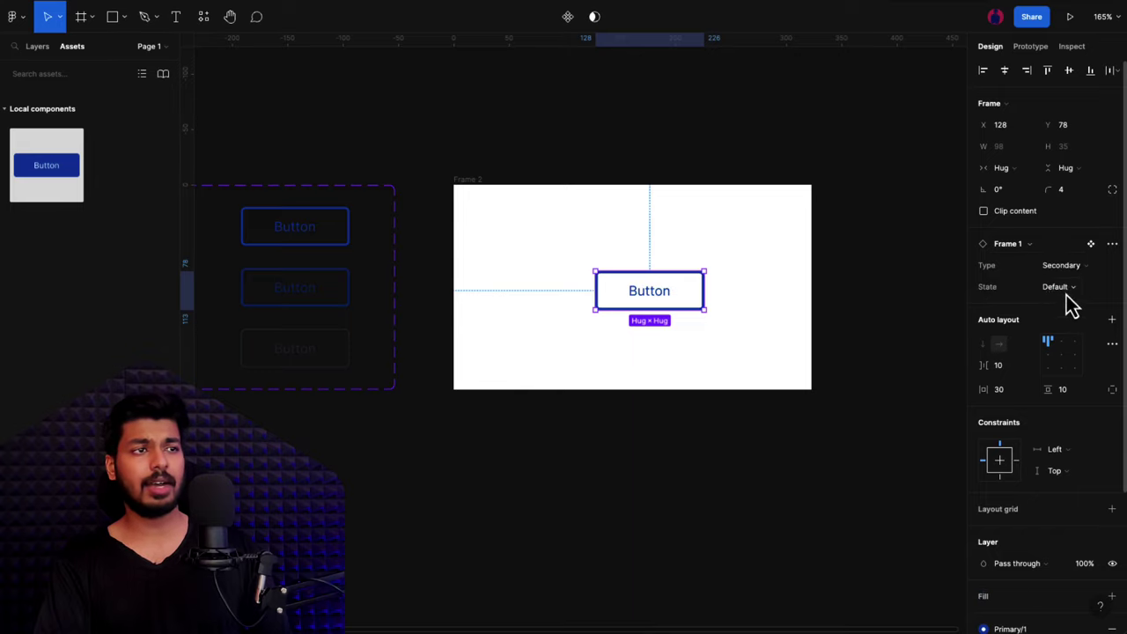
click(1062, 287)
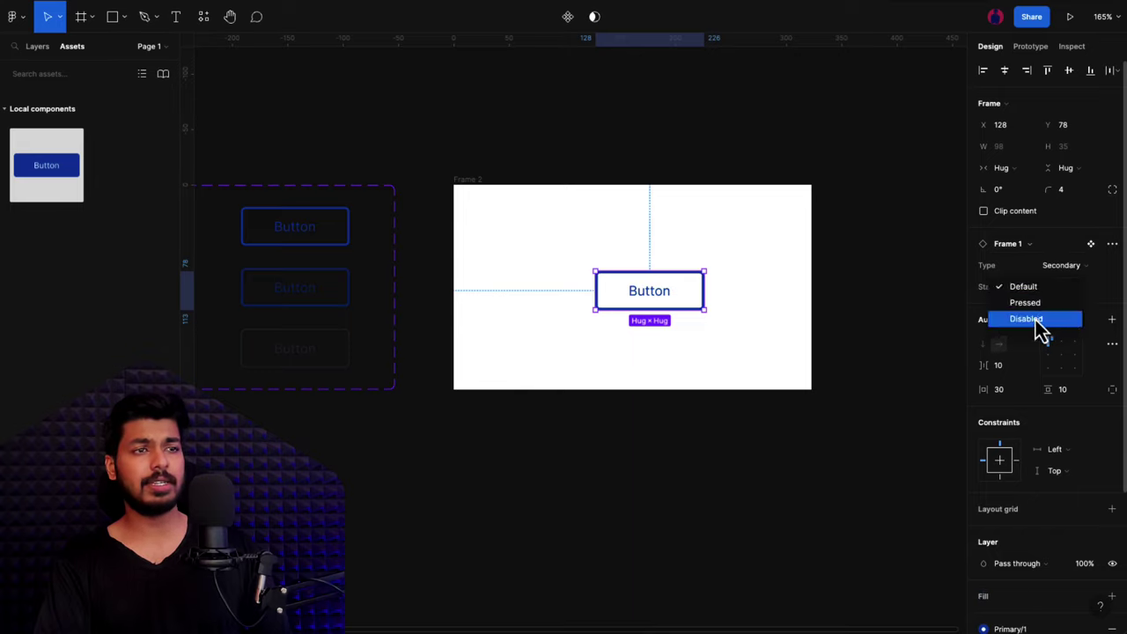
click(886, 347)
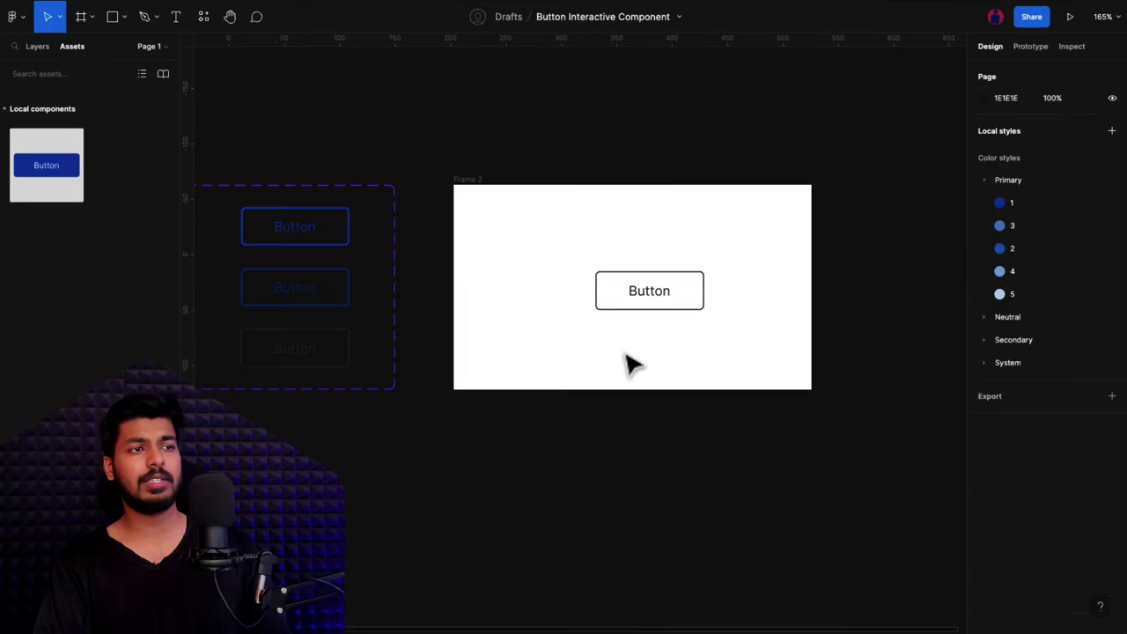
- Duplicate the Secondary button instance just below itself in Frame 2 and set the copy's Type to Primary and State to Default
click(643, 305)
key(ctrl+d)
drag(660, 307, 660, 364)
click(1061, 265)
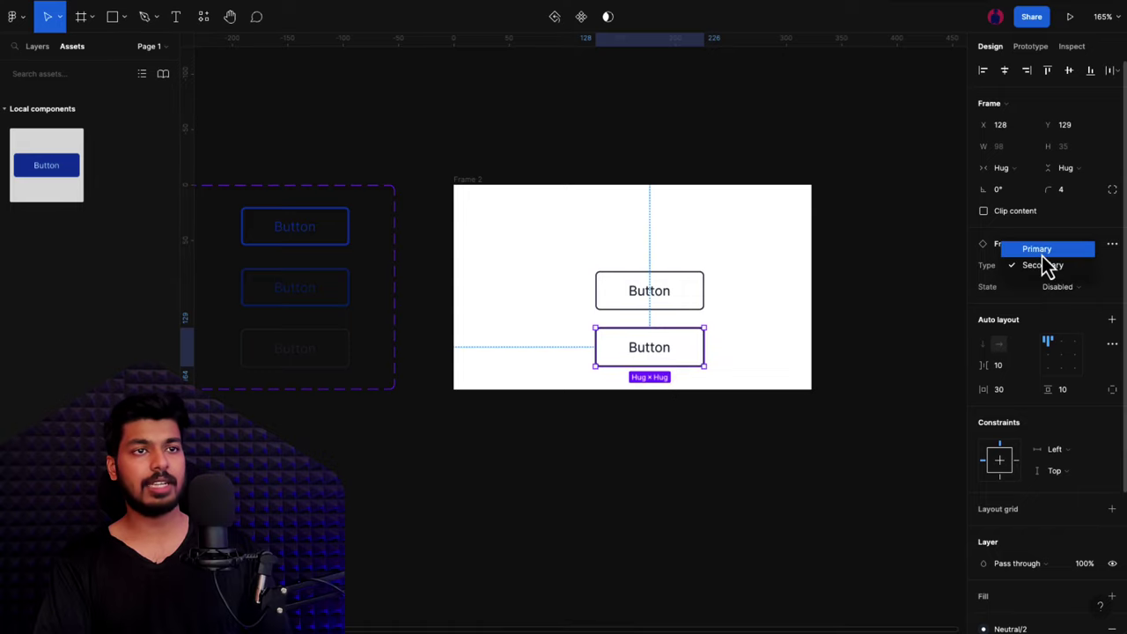
click(1039, 250)
click(1070, 289)
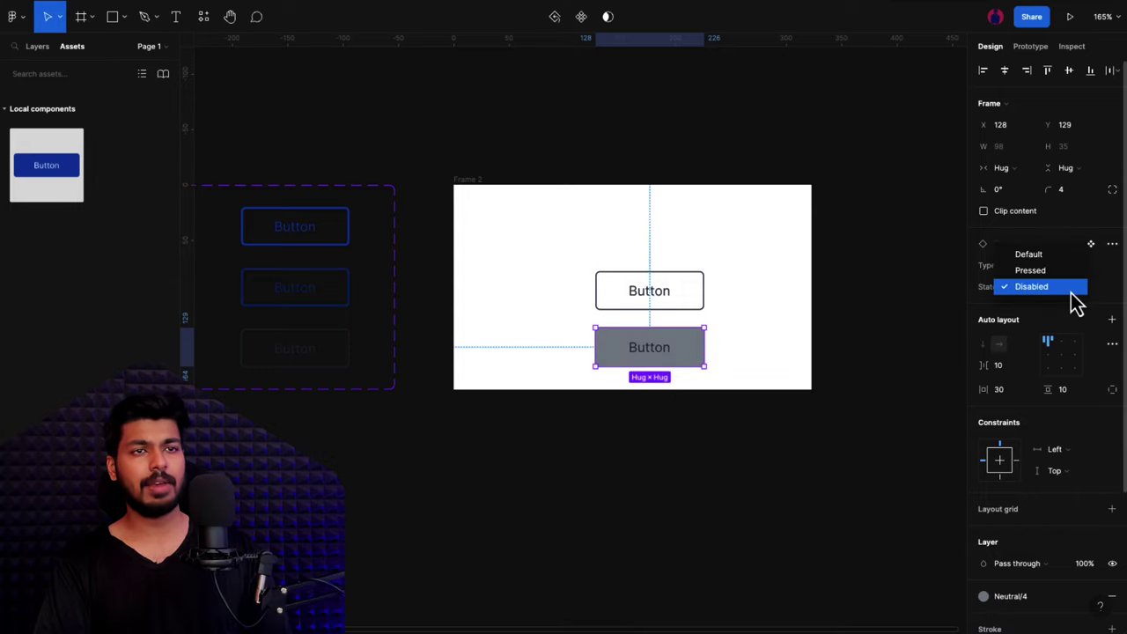
click(1028, 254)
click(680, 426)
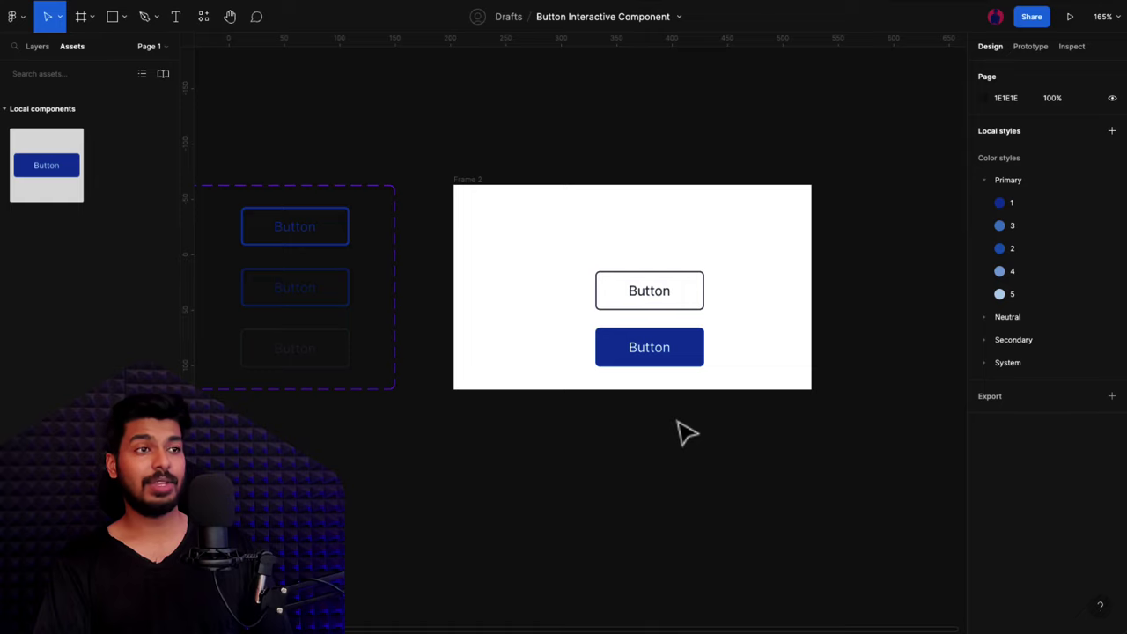
- Widen the Primary instance to about 170 and center the auto layout contents of all six button variants
click(695, 362)
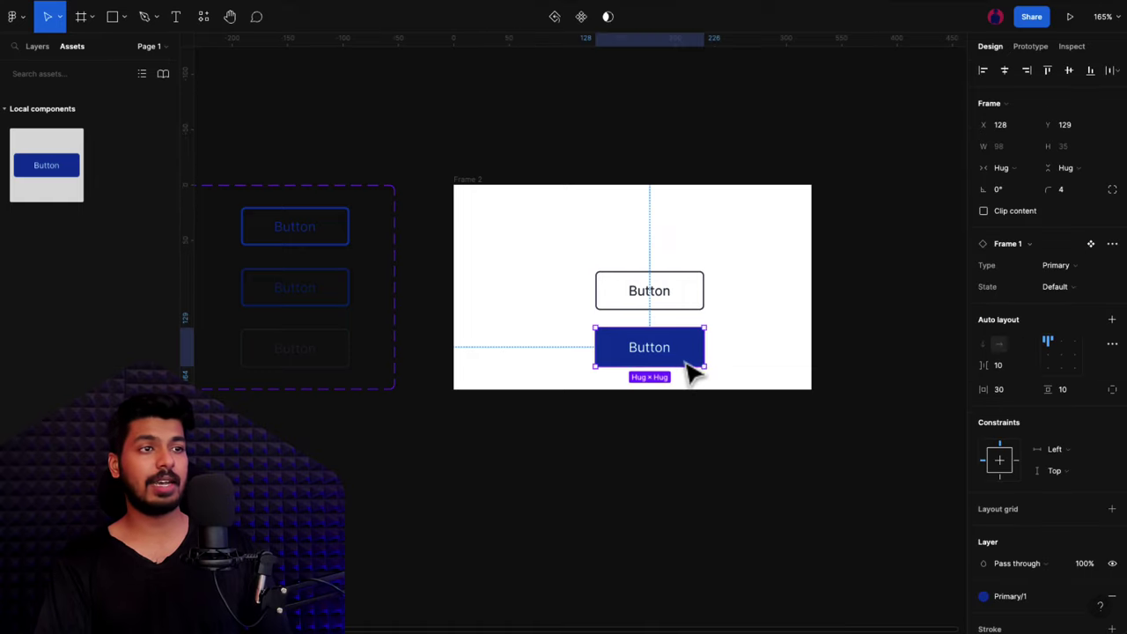
drag(710, 354, 784, 349)
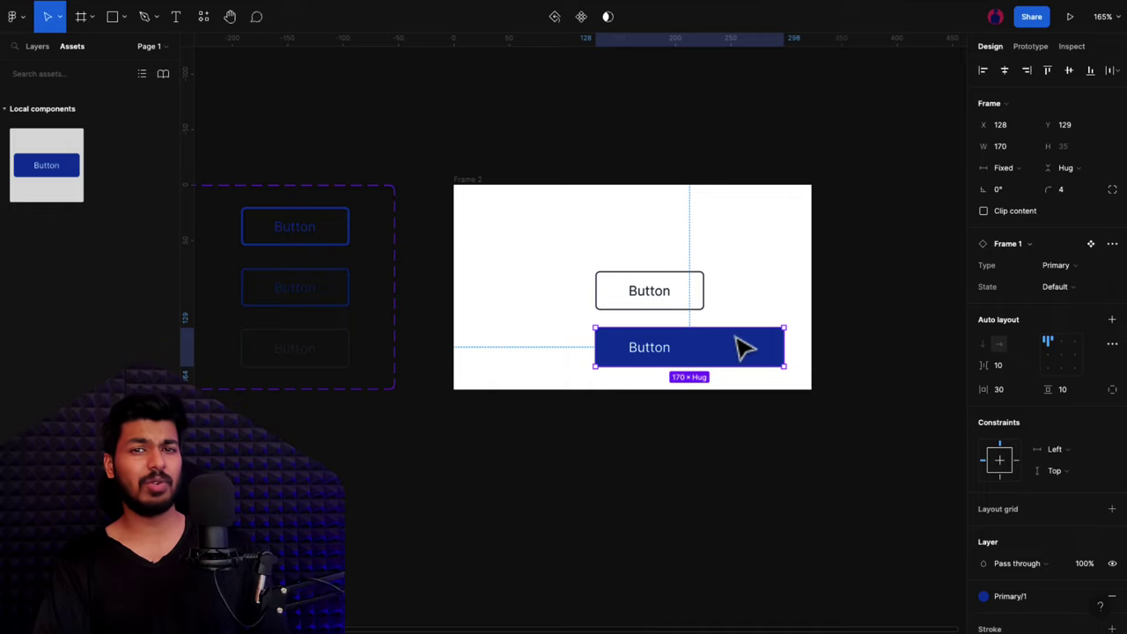
scroll(744, 348, left, 5)
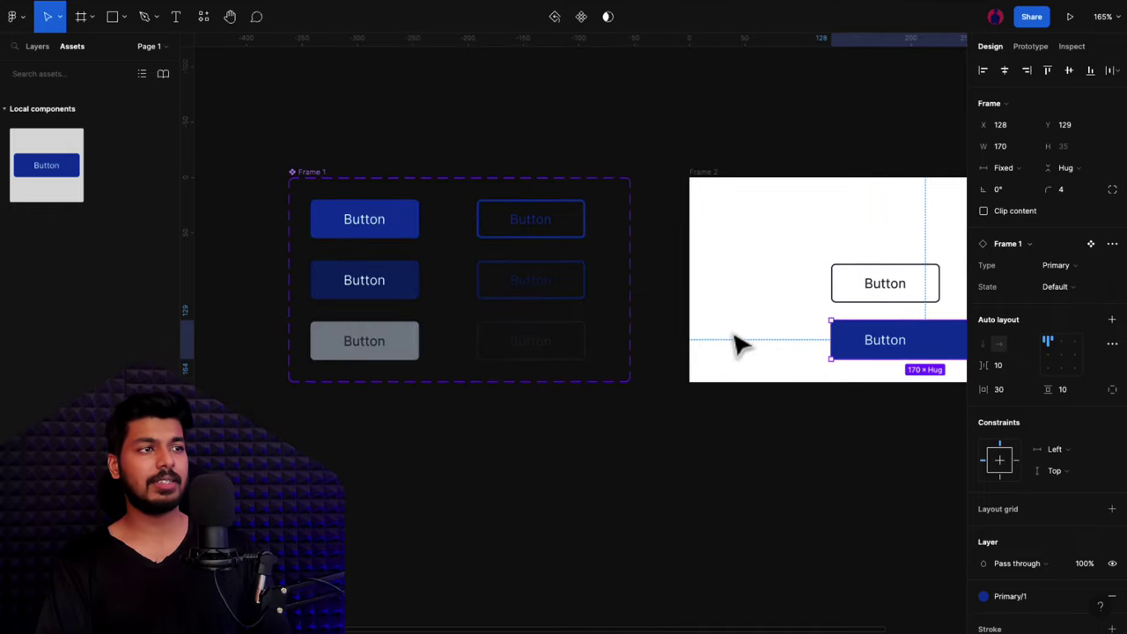
mouse_move(646, 168)
mouse_down()
mouse_move(485, 365)
mouse_move(385, 415)
mouse_move(357, 414)
mouse_up()
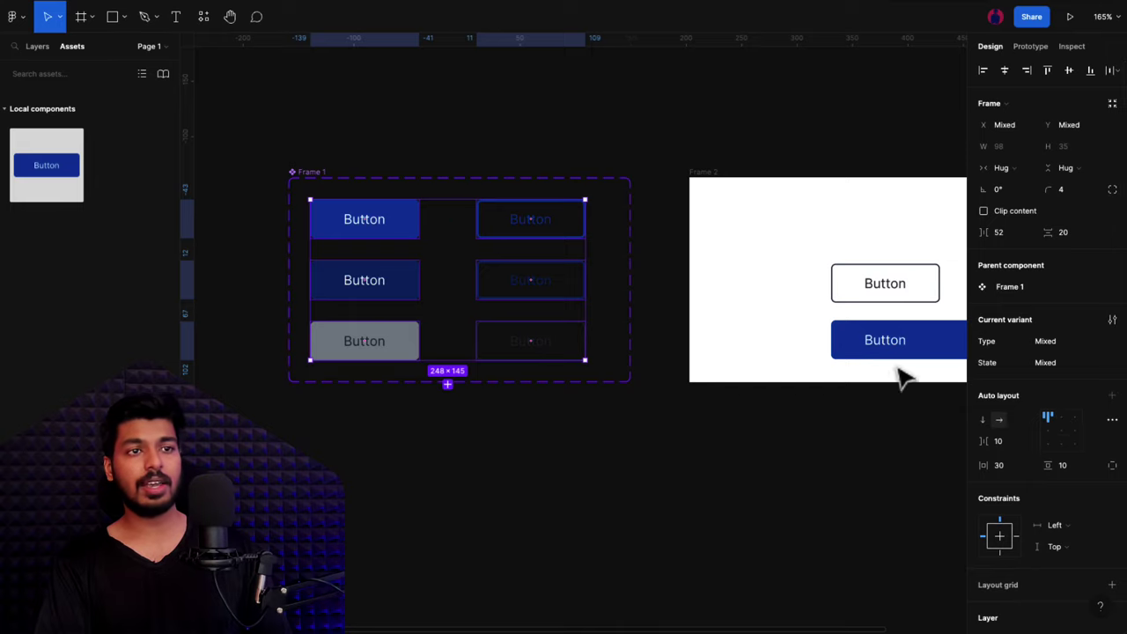
click(1068, 445)
scroll(936, 432, right, 5)
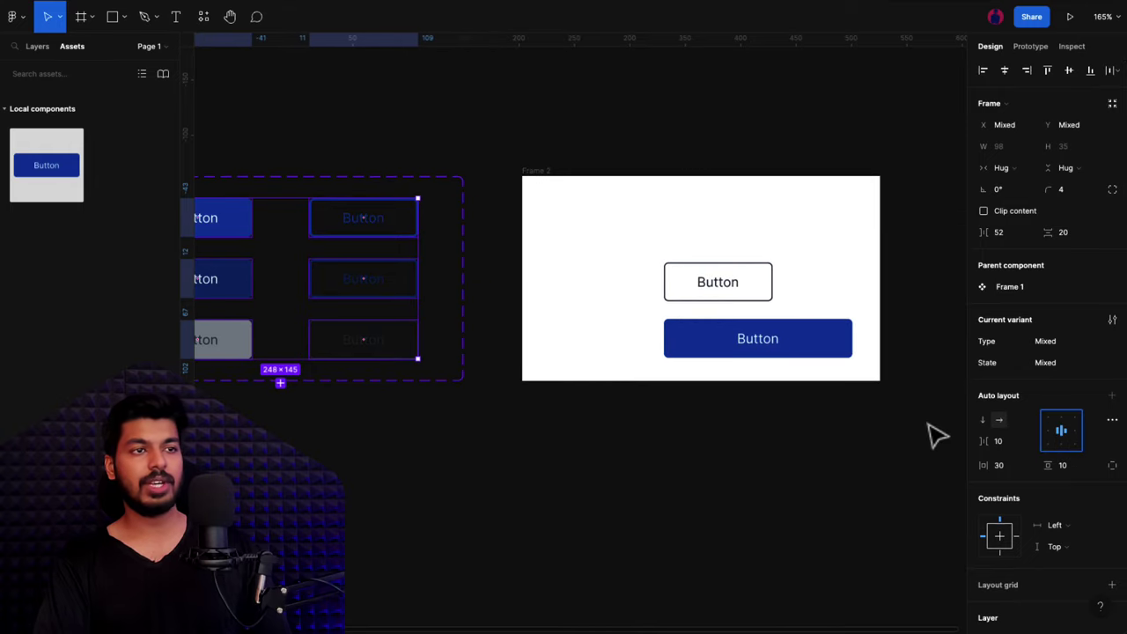
- Widen the Secondary button instance in Frame 2 symmetrically to about 225
click(776, 310)
click(770, 285)
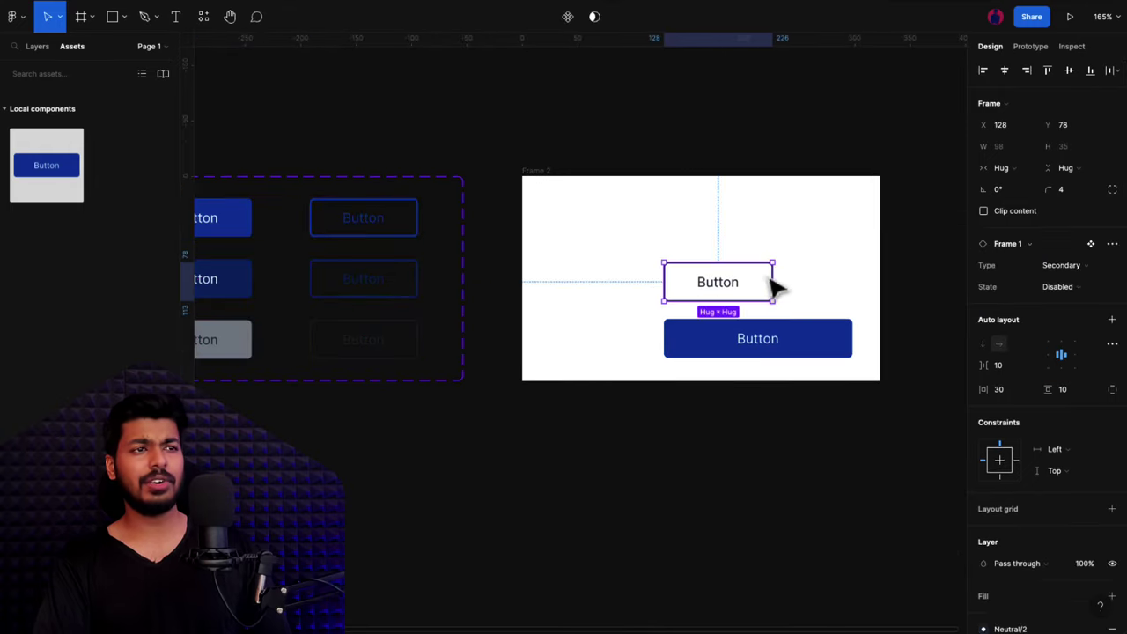
drag(775, 284, 843, 292)
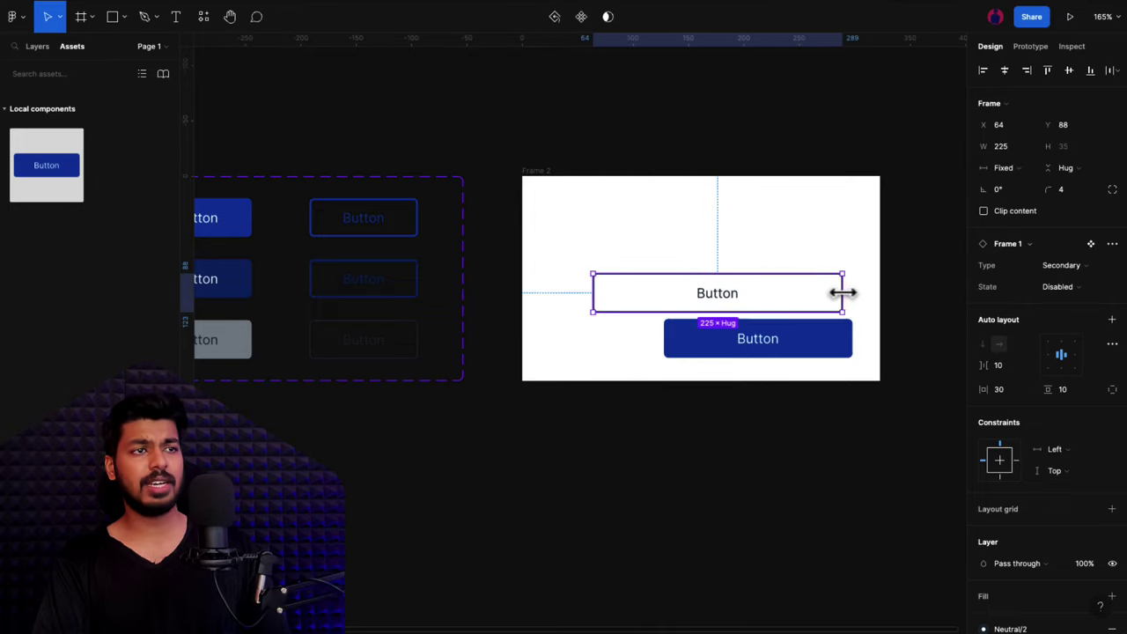
- Change the label of the Primary button instance in Frame 2 to "This is a Big Button"
click(822, 338)
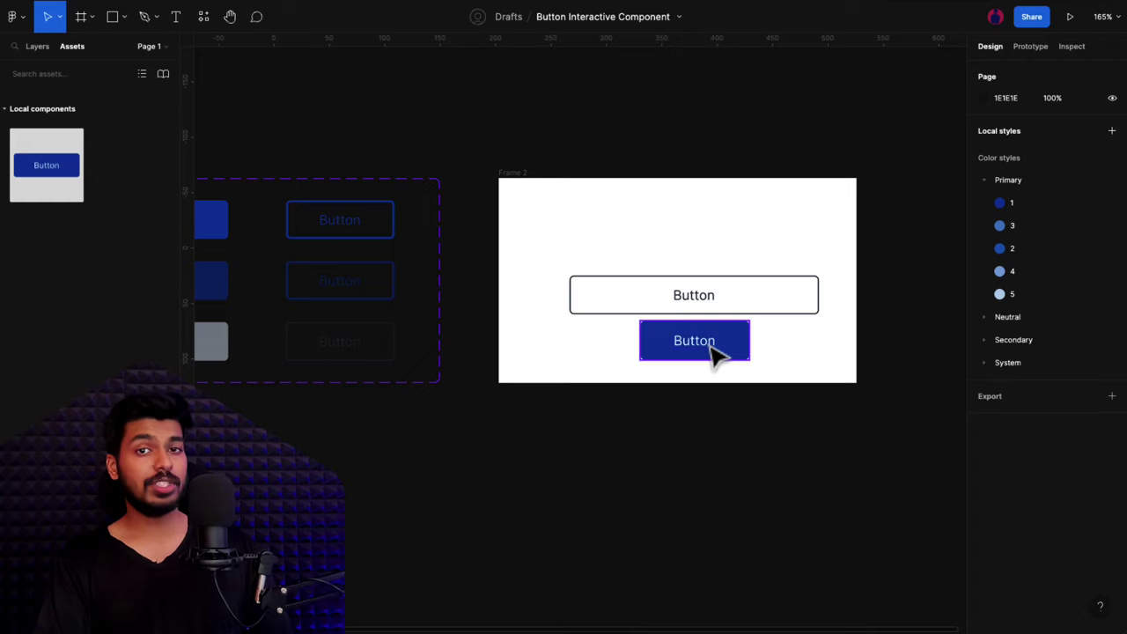
click(709, 353)
double_click(697, 344)
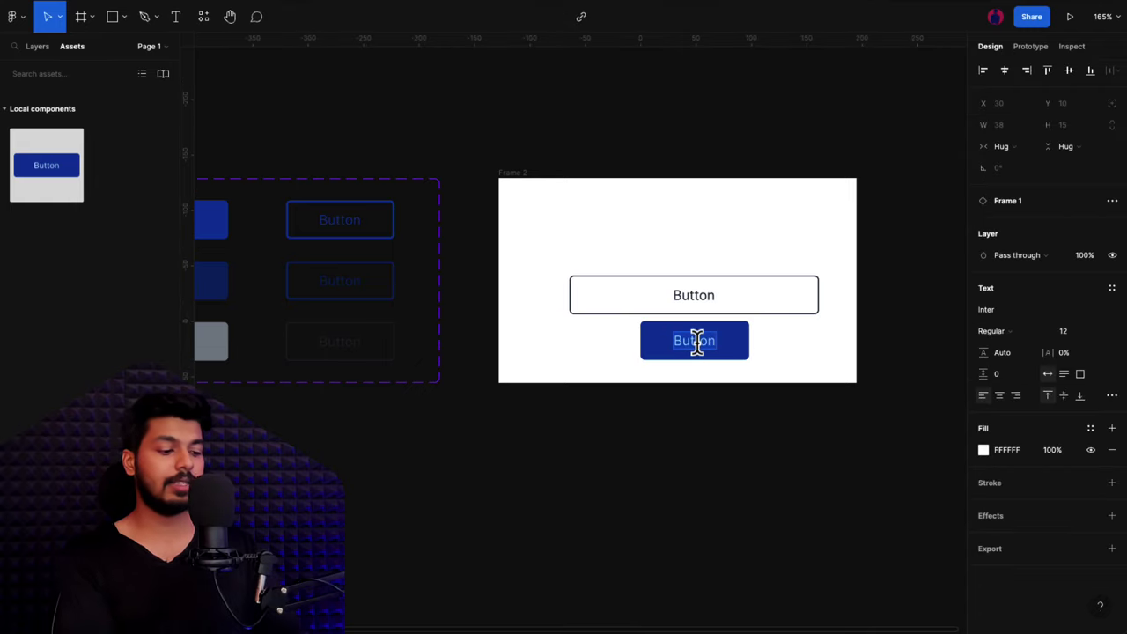
key(Left)
text(This is a Big)
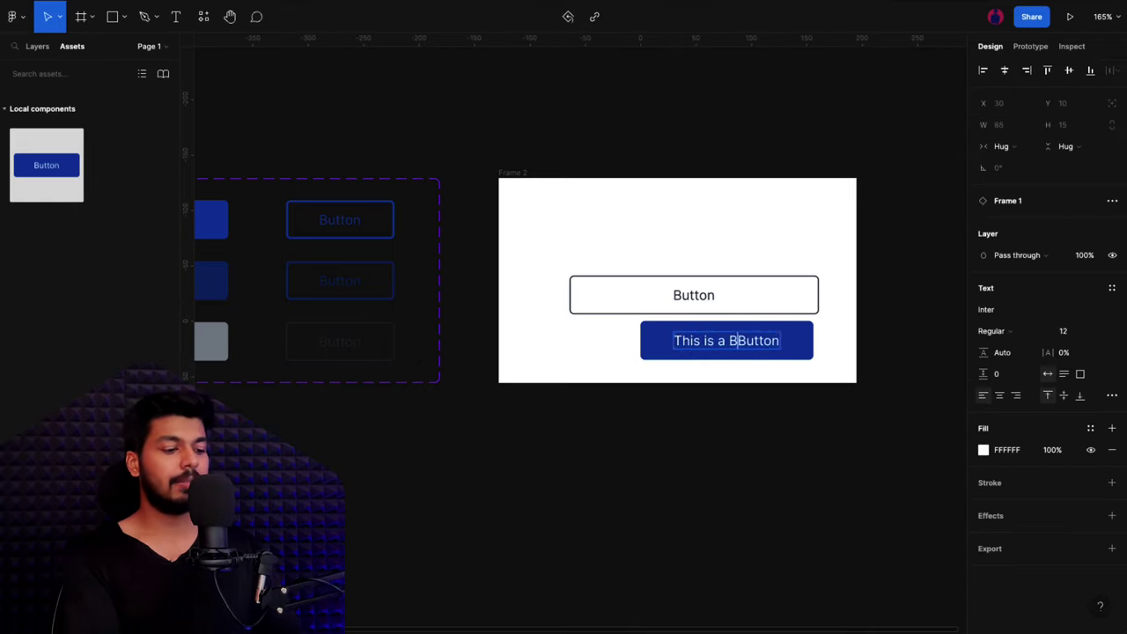
key(Escape)
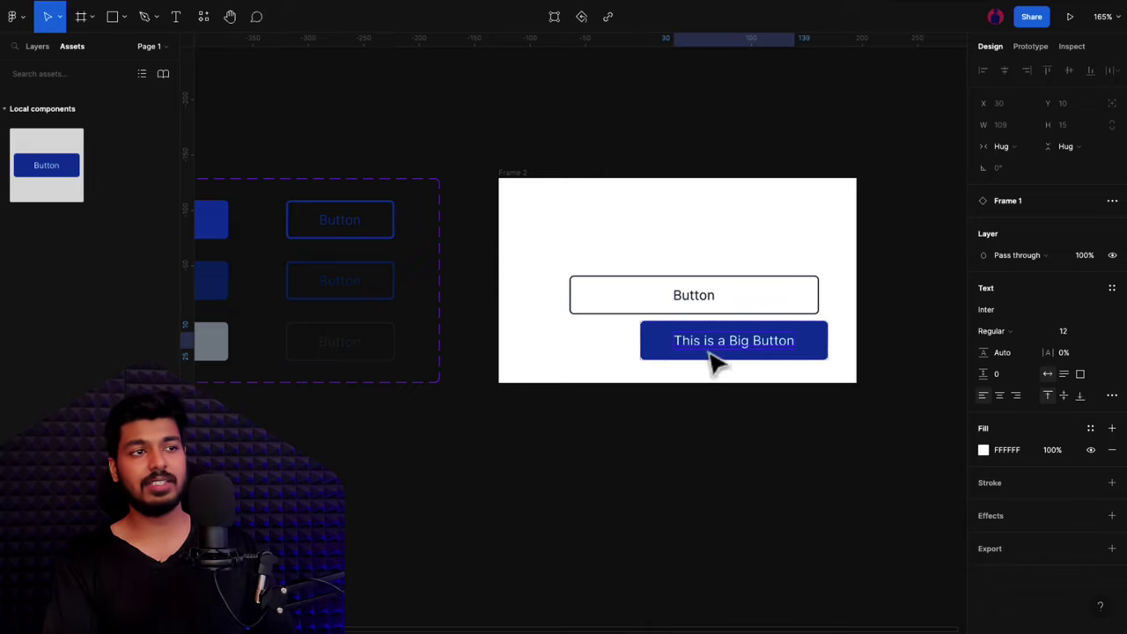
click(738, 396)
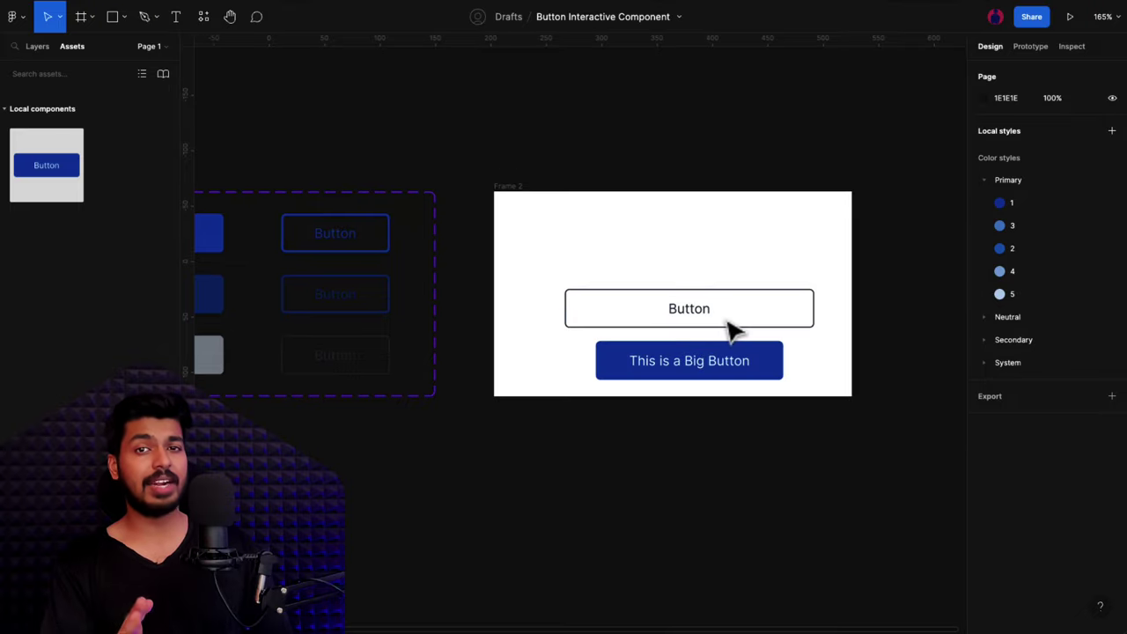
- Add a prototype interaction from the Primary Default variant to the Primary Pressed variant, triggered While pressing
scroll(731, 327, left, 4)
scroll(731, 328, left, 1)
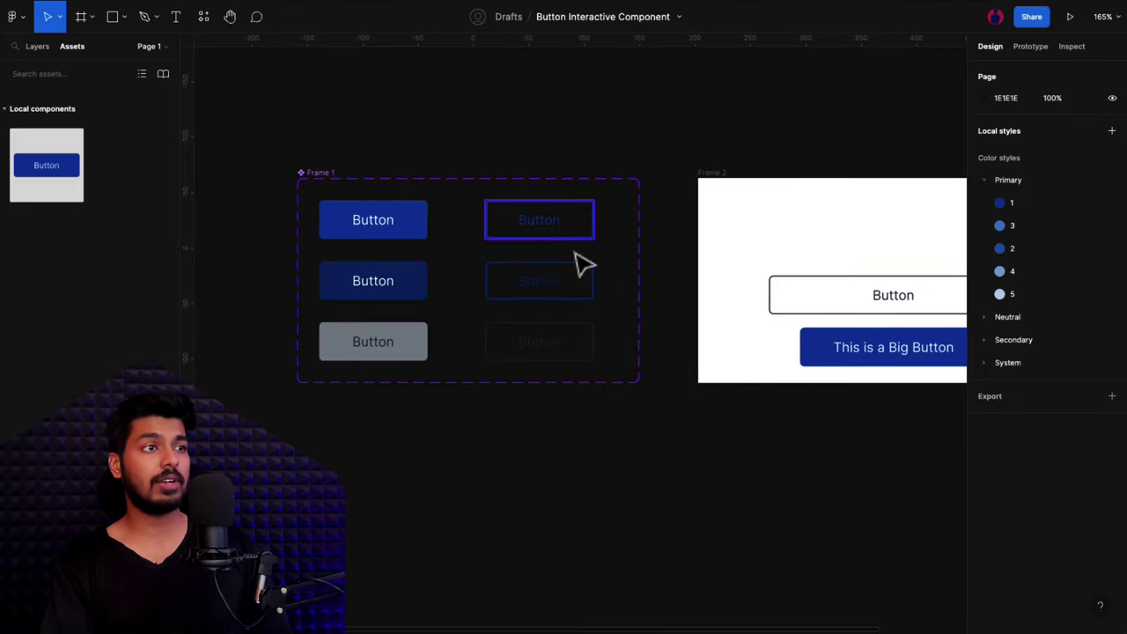
click(1032, 46)
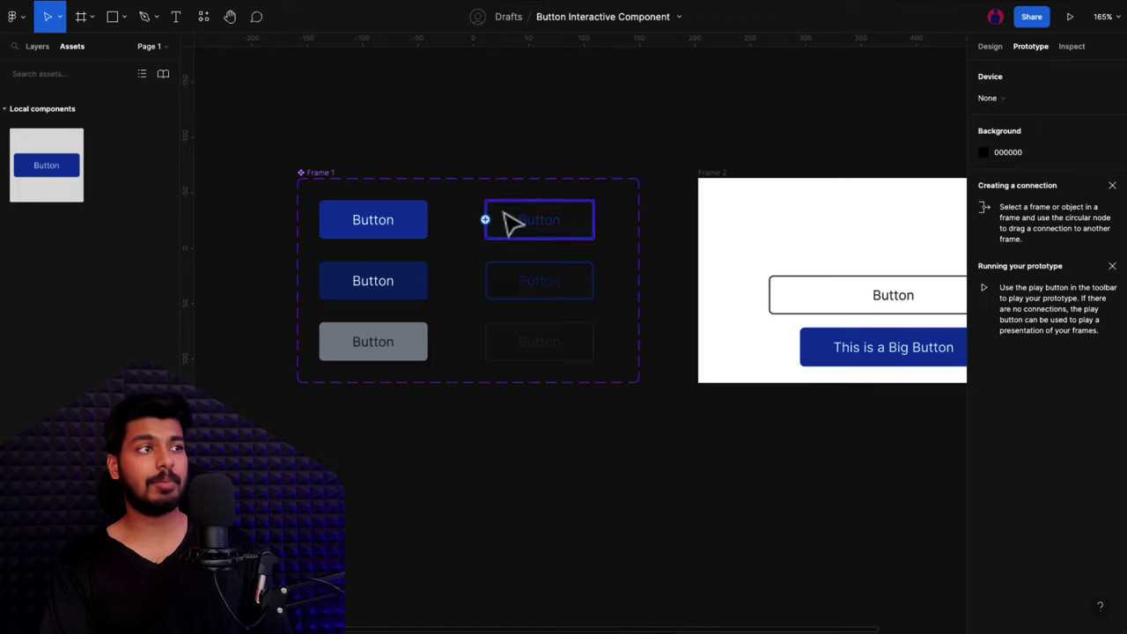
click(423, 228)
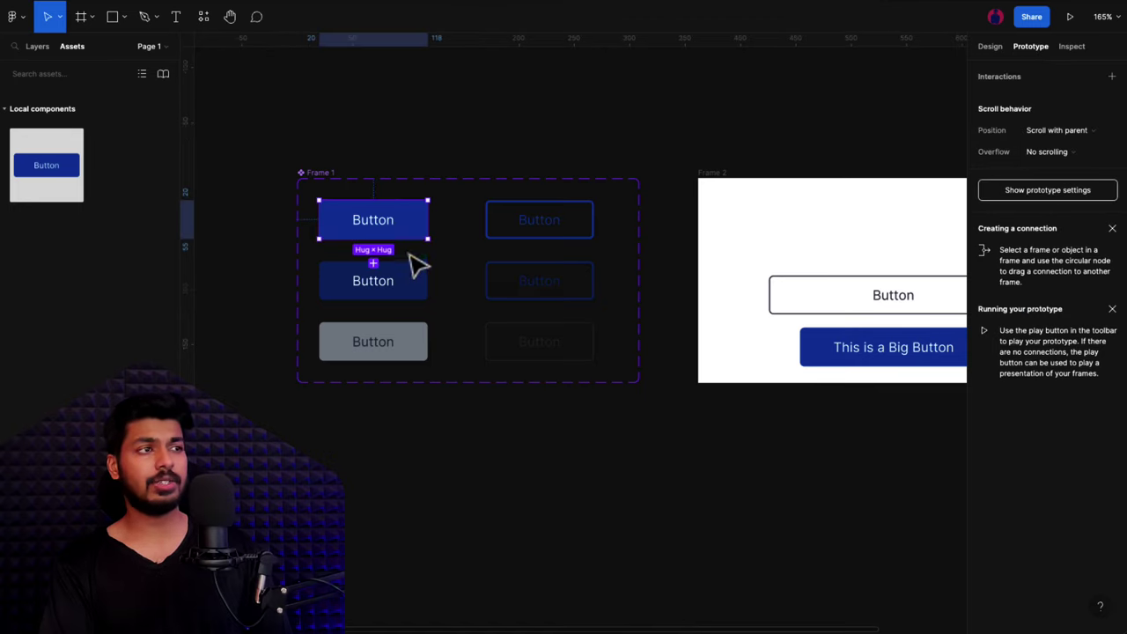
mouse_move(411, 232)
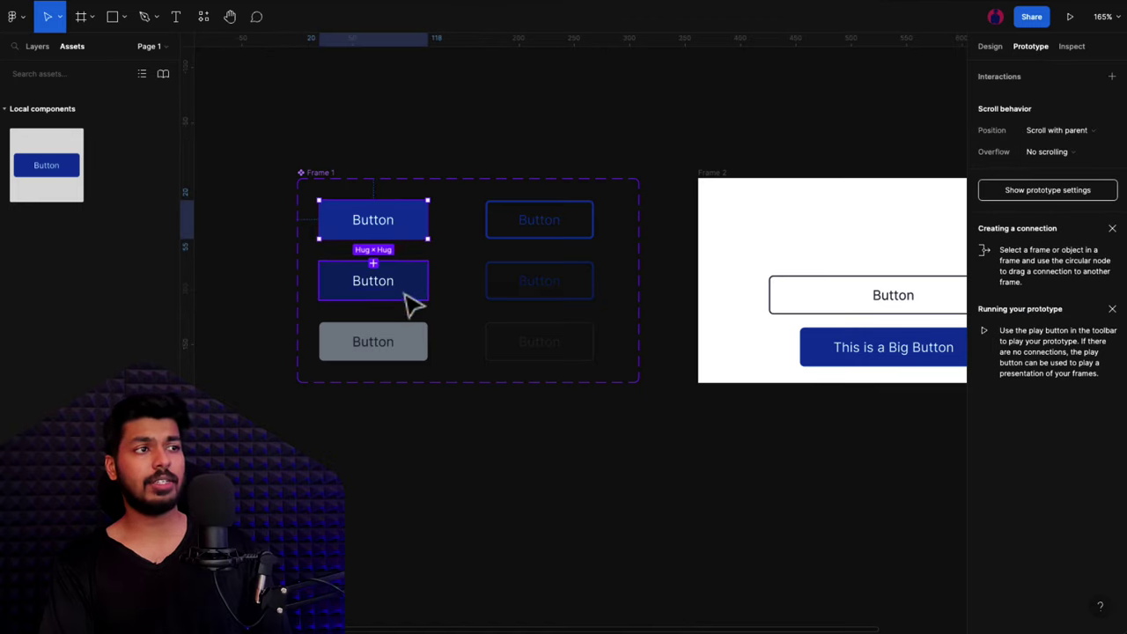
drag(428, 221, 415, 290)
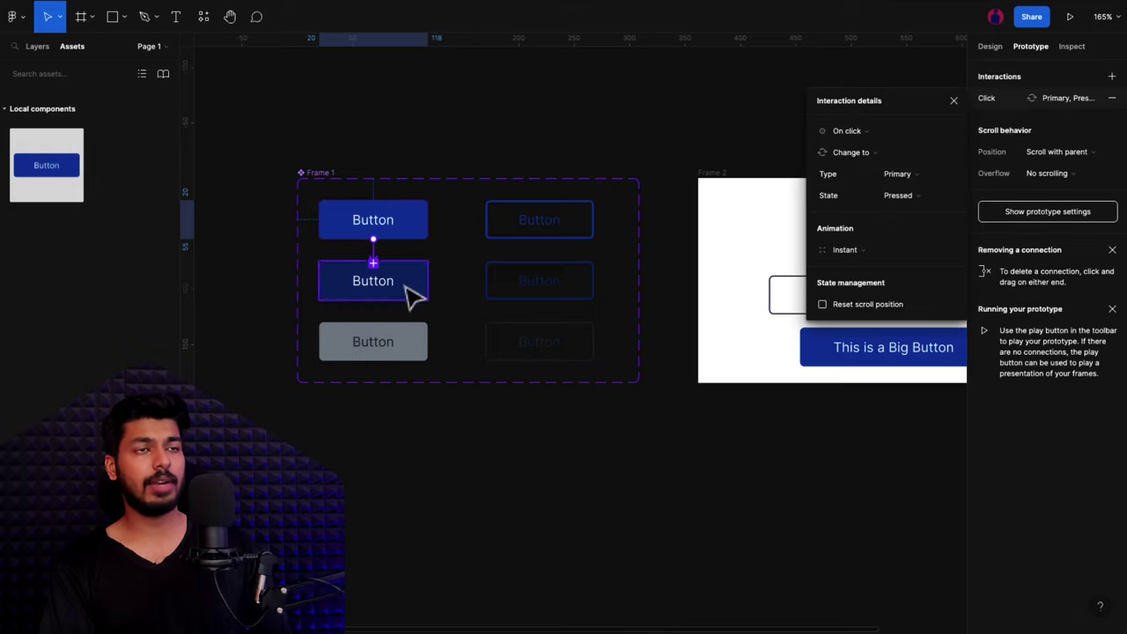
click(854, 138)
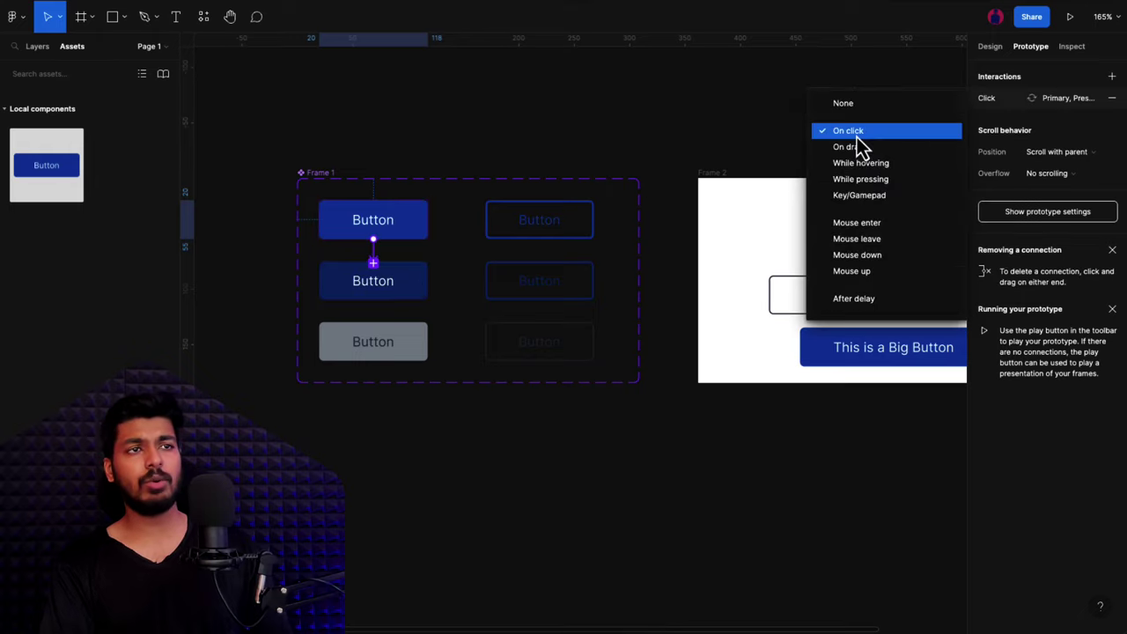
click(883, 181)
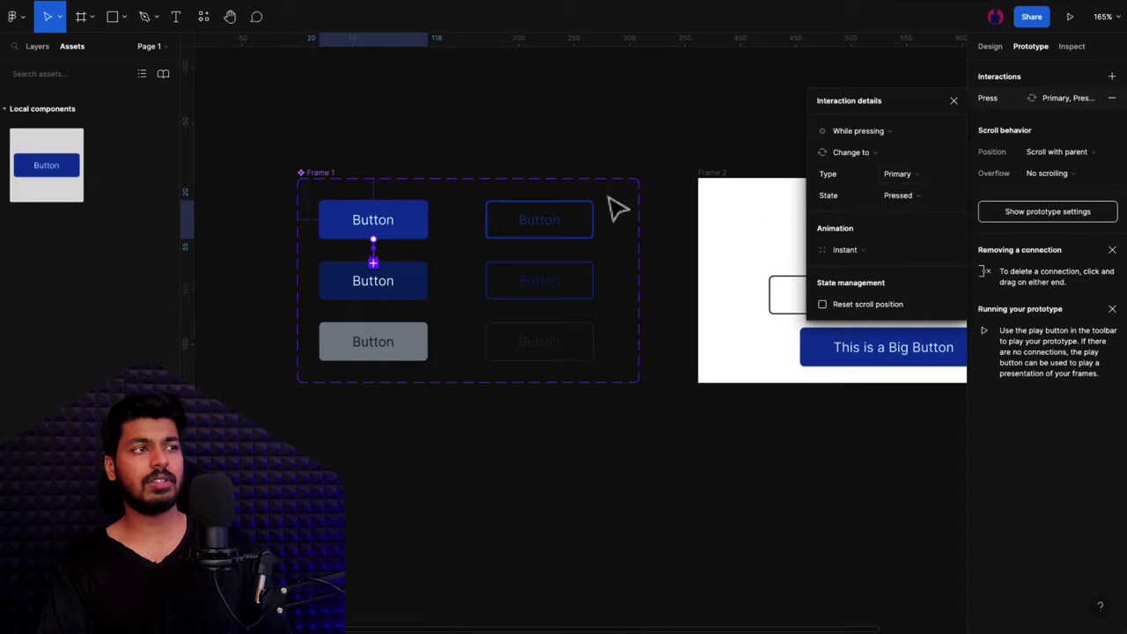
- Add a While pressing prototype interaction from the Secondary Default variant to the Secondary Pressed variant
click(562, 233)
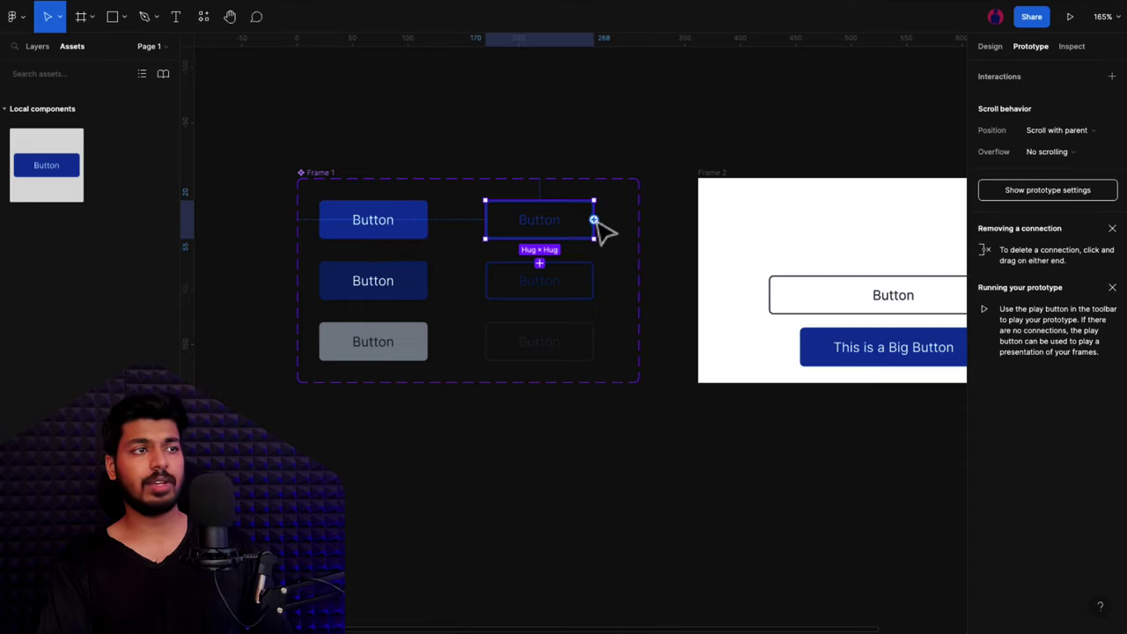
drag(595, 220, 579, 283)
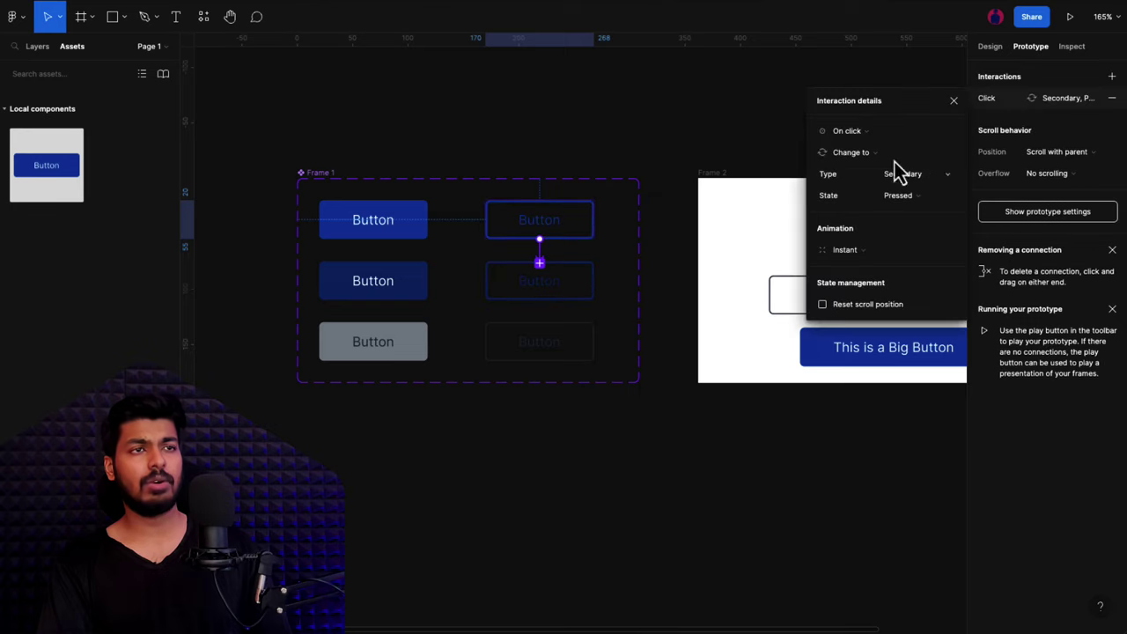
click(861, 134)
click(861, 155)
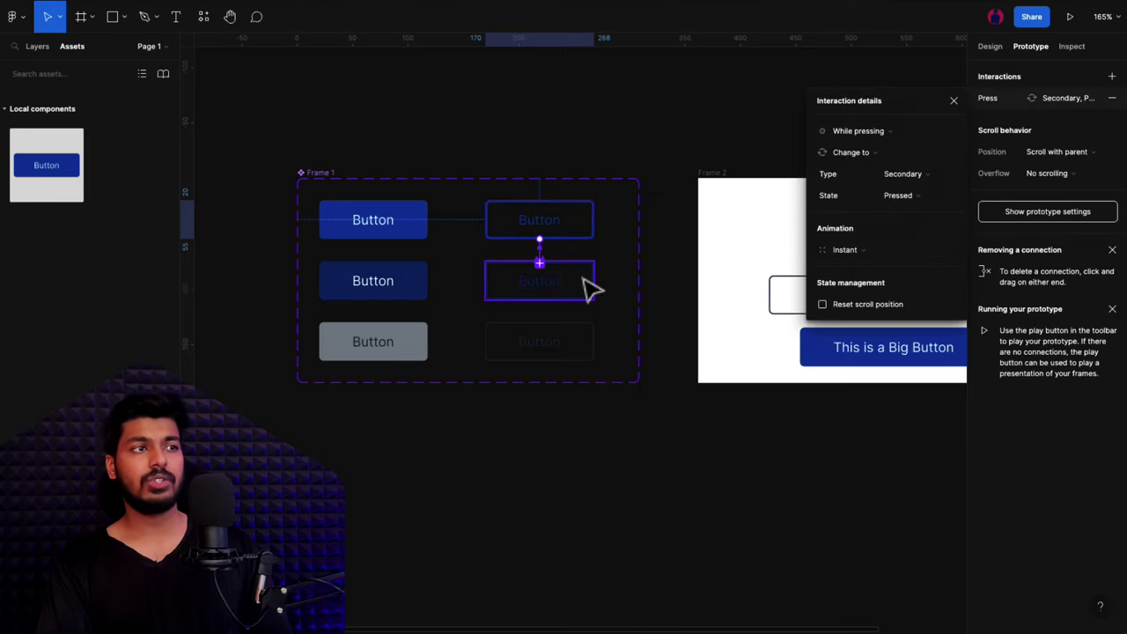
click(867, 132)
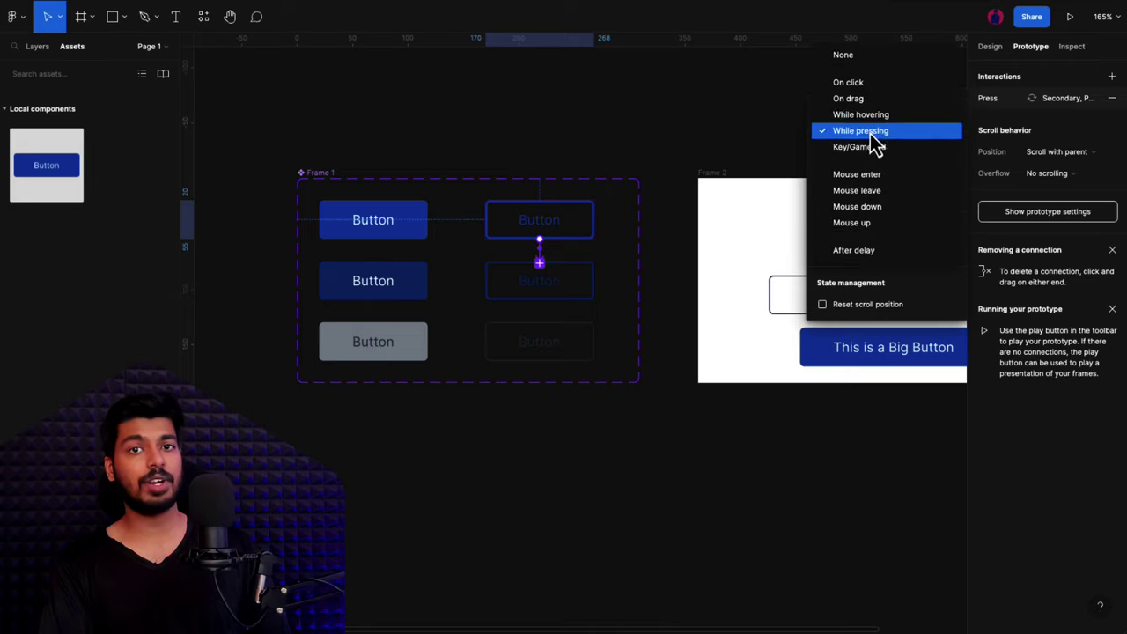
click(870, 137)
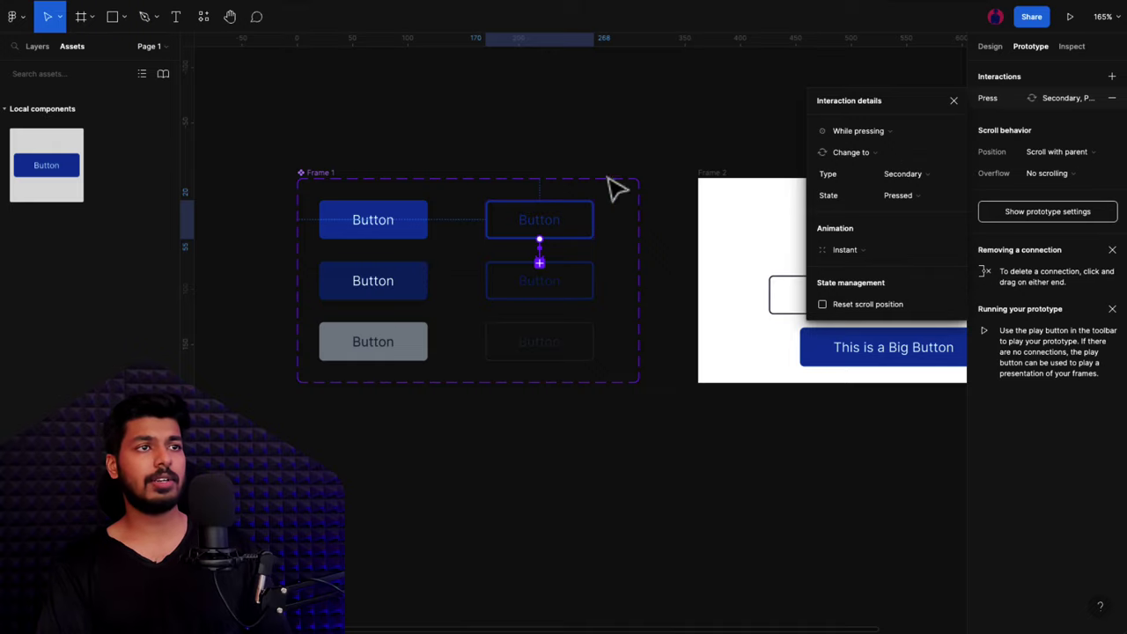
- Run the Frame 2 prototype and test the pressed state of the "This is a Big Button" instance
click(714, 181)
click(1070, 17)
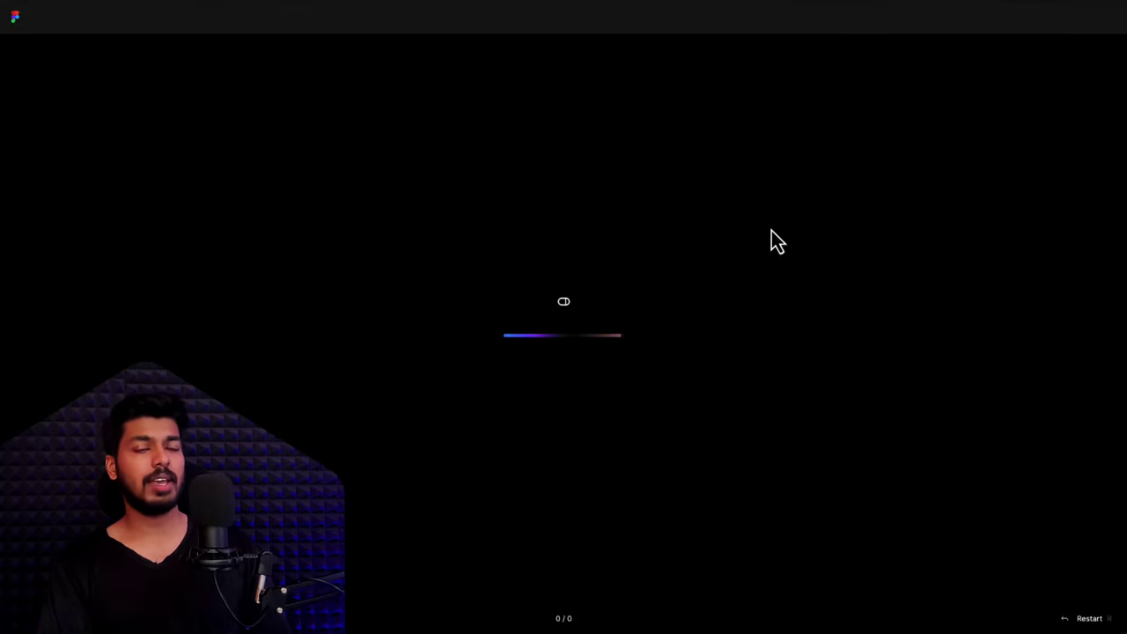
click(613, 359)
click(614, 358)
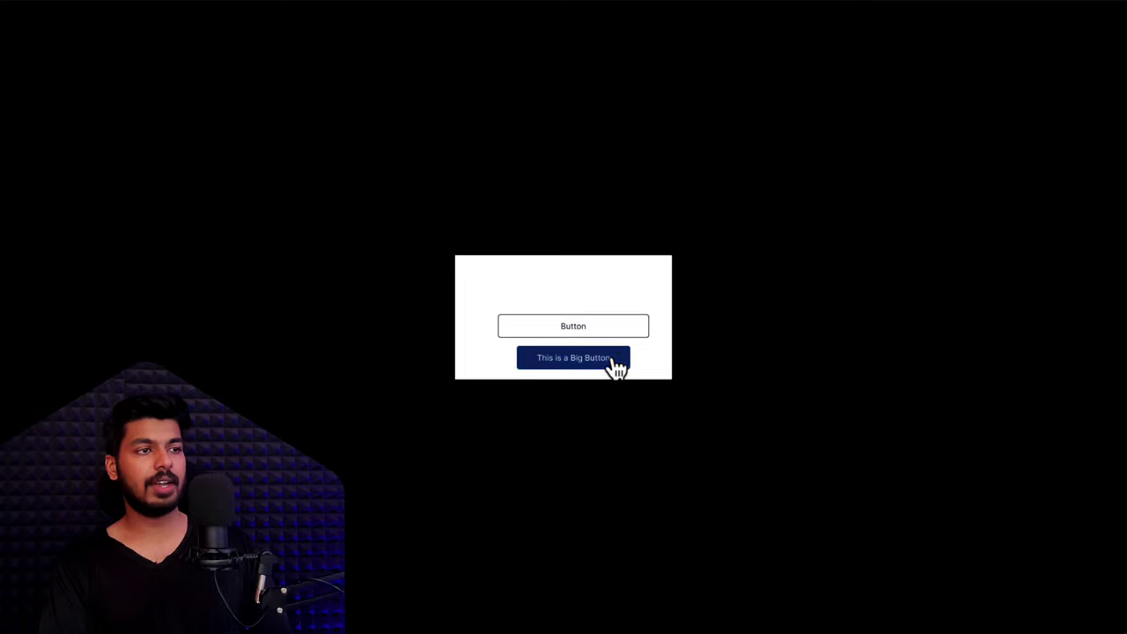
click(614, 358)
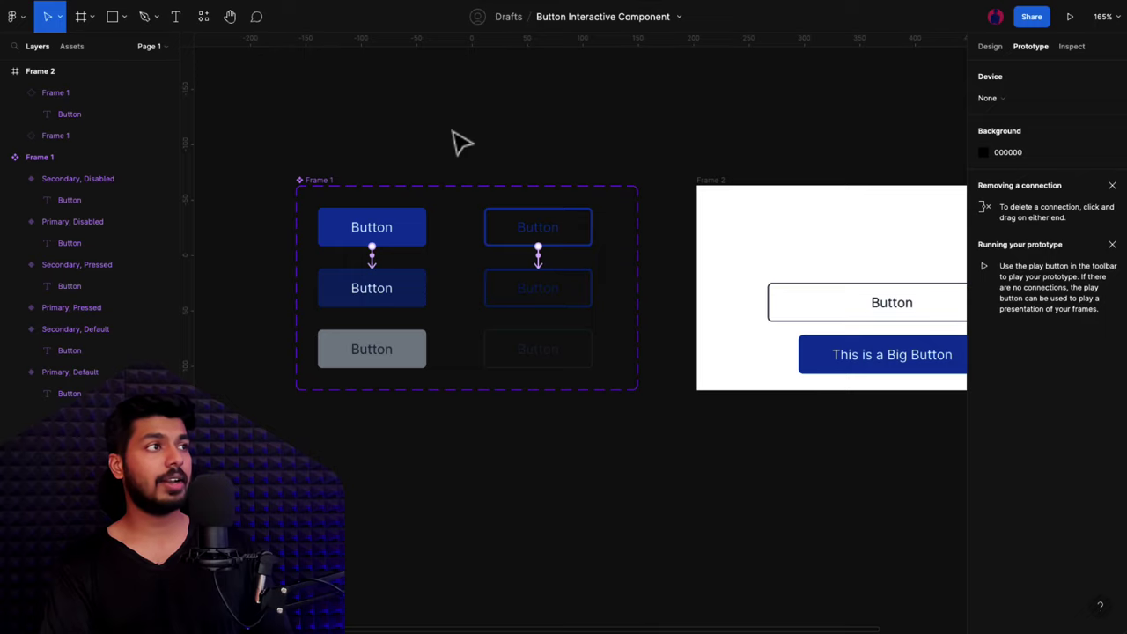
- Paste the log-out icon into the Primary Default variant and place it before the button label
click(990, 46)
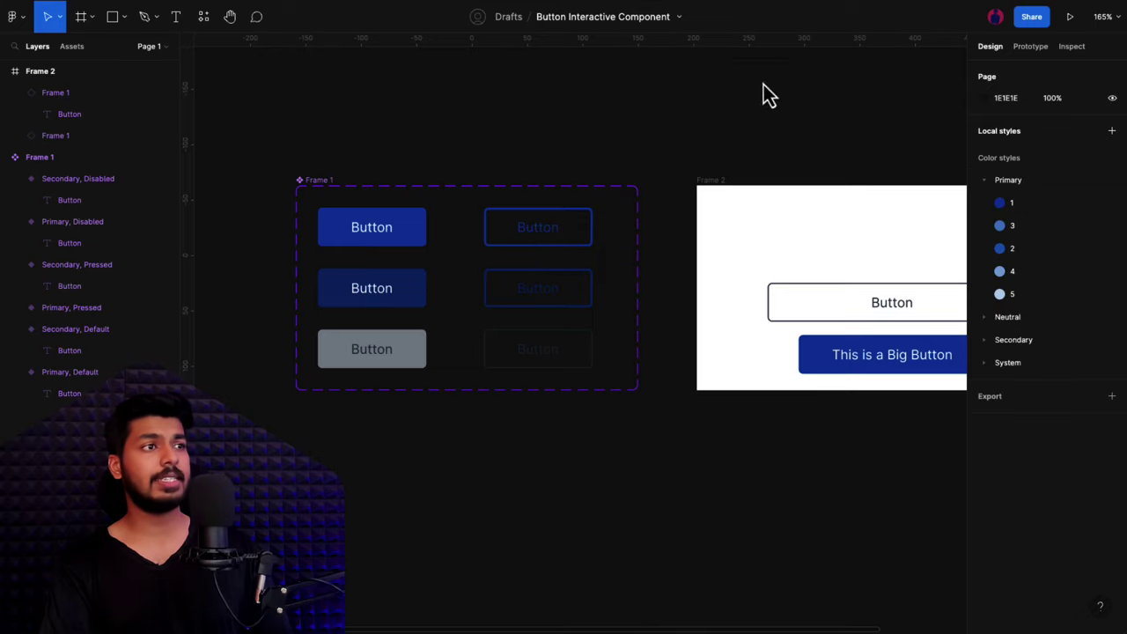
click(419, 227)
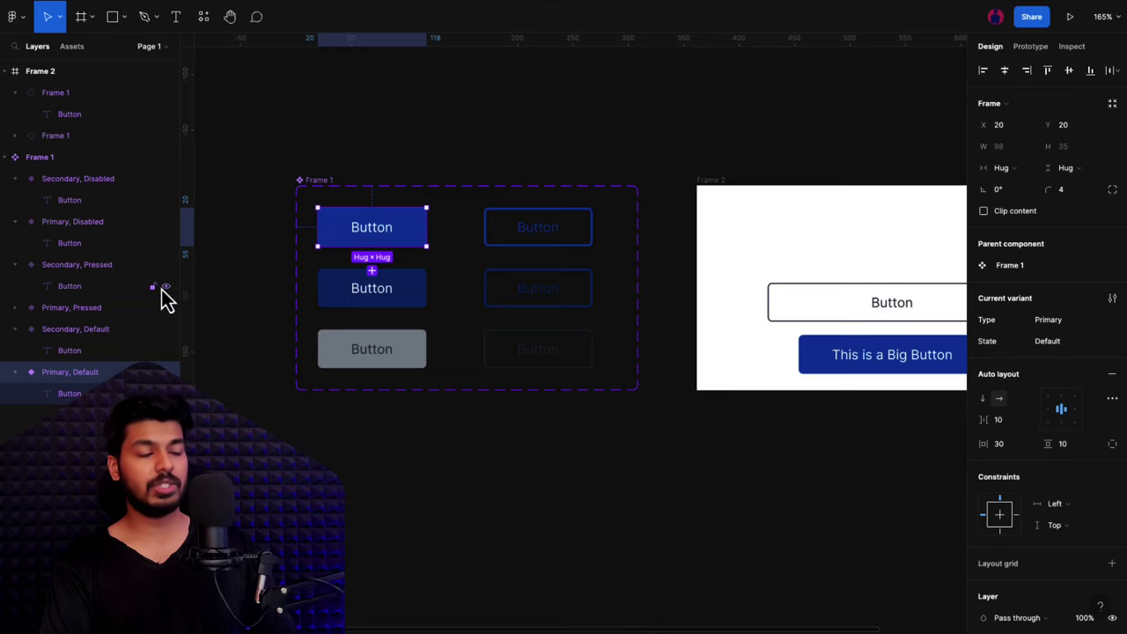
key(ctrl+v)
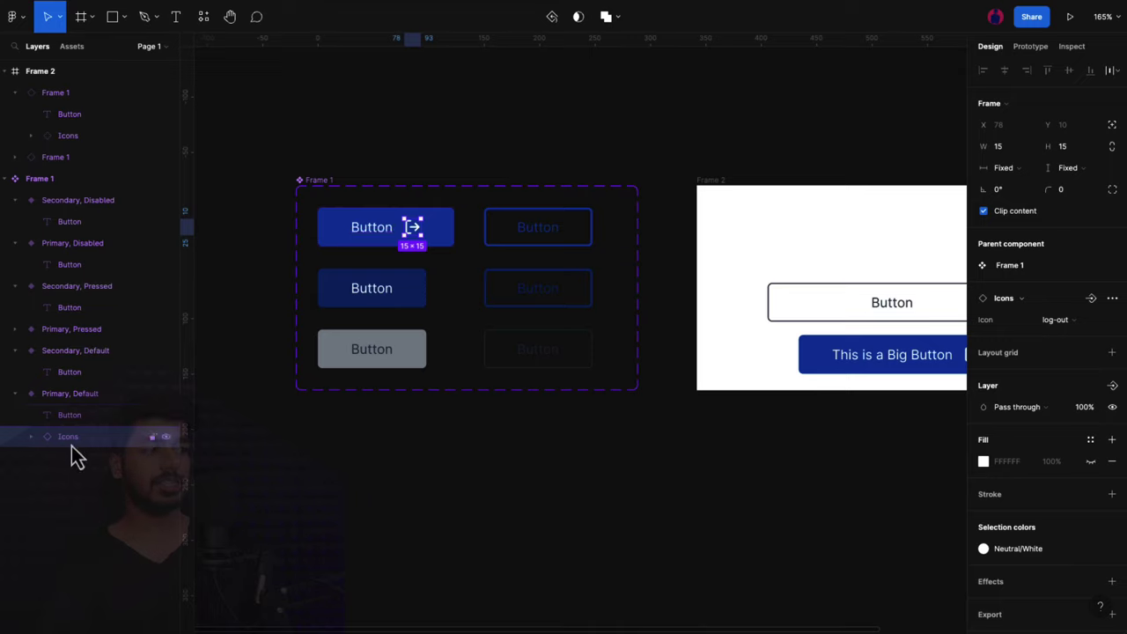
drag(72, 445, 149, 390)
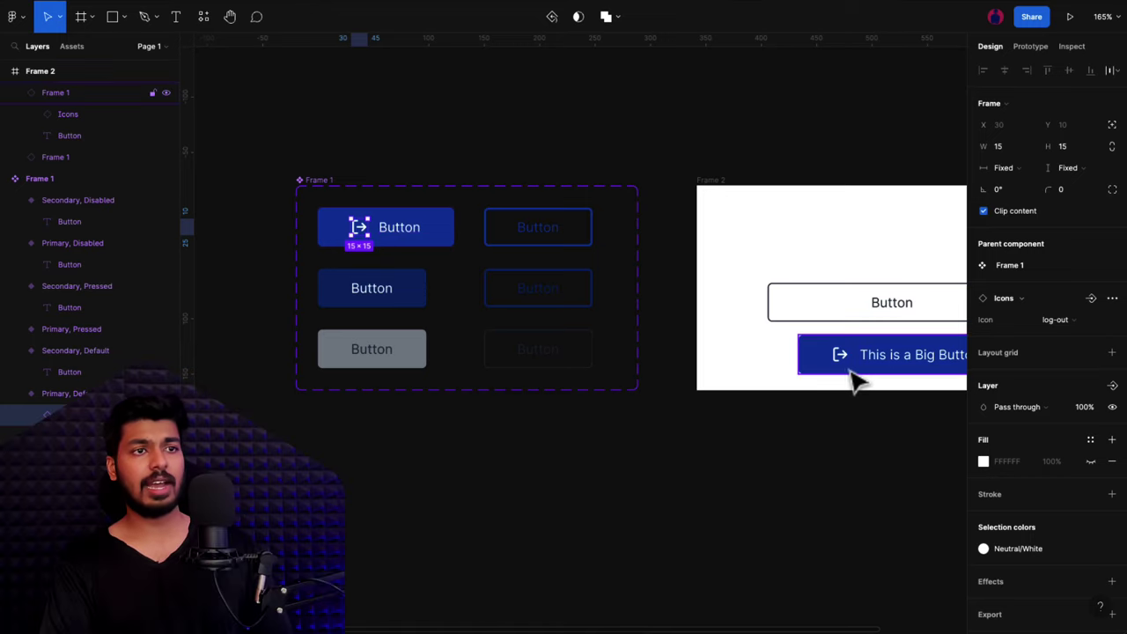
scroll(904, 374, right, 4)
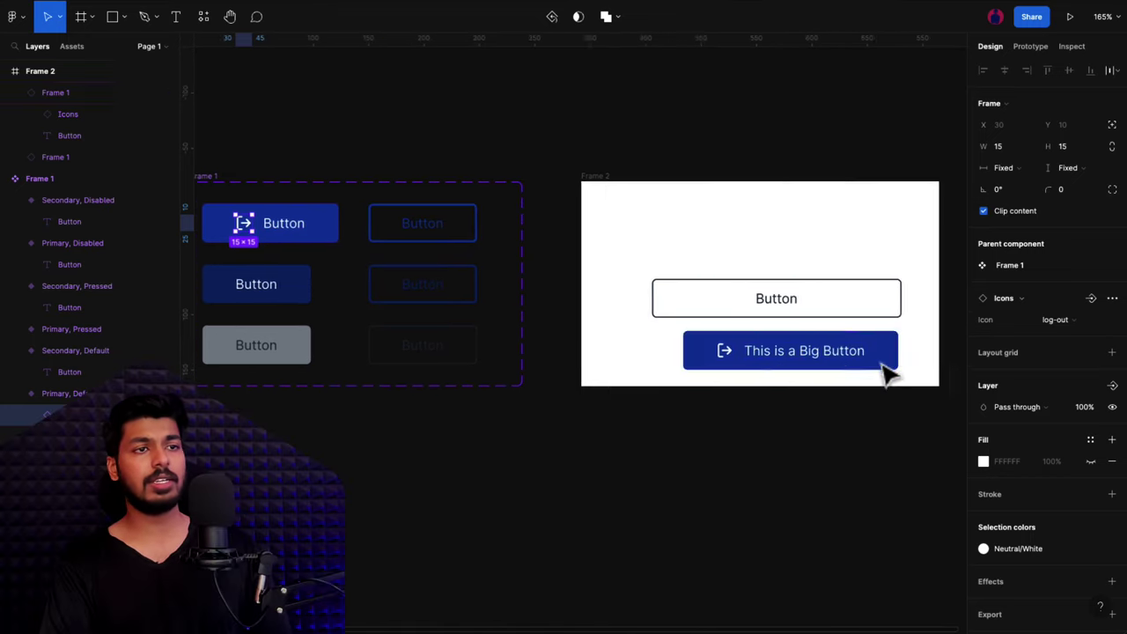
- Resize the "This is a Big Button" instance in Frame 2 to a width of 180
click(795, 367)
mouse_move(859, 353)
mouse_down()
mouse_move(907, 351)
mouse_move(785, 351)
mouse_move(925, 345)
mouse_move(838, 349)
mouse_up()
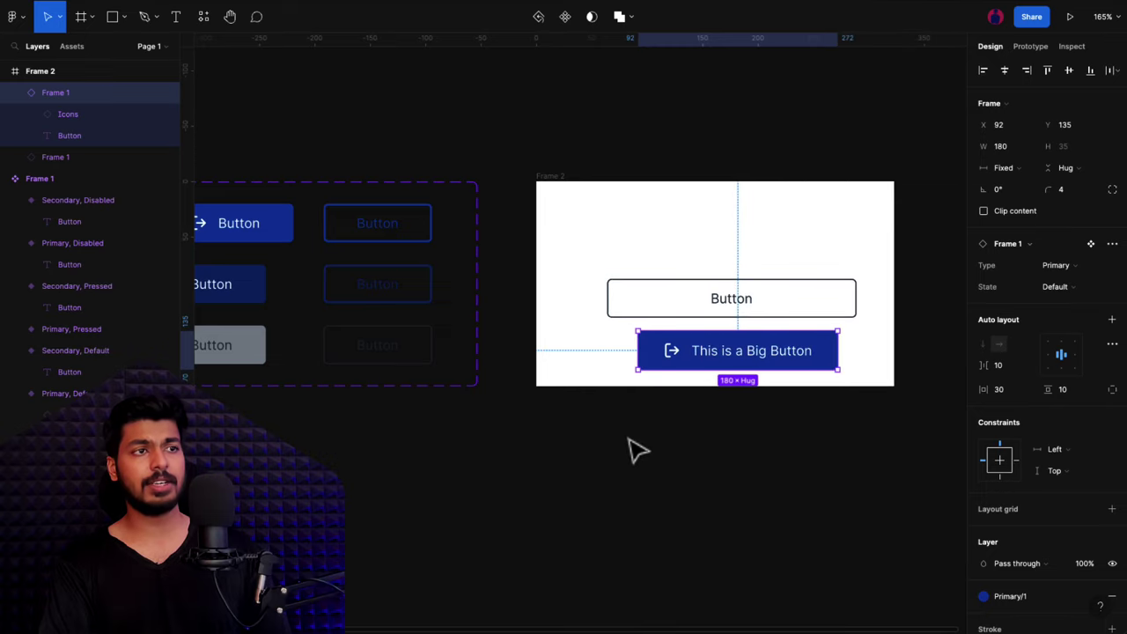
- Create a boolean component property named "Icons" with value True for the visibility of the log-out icon in the Primary Default variant
scroll(637, 449, left, 3)
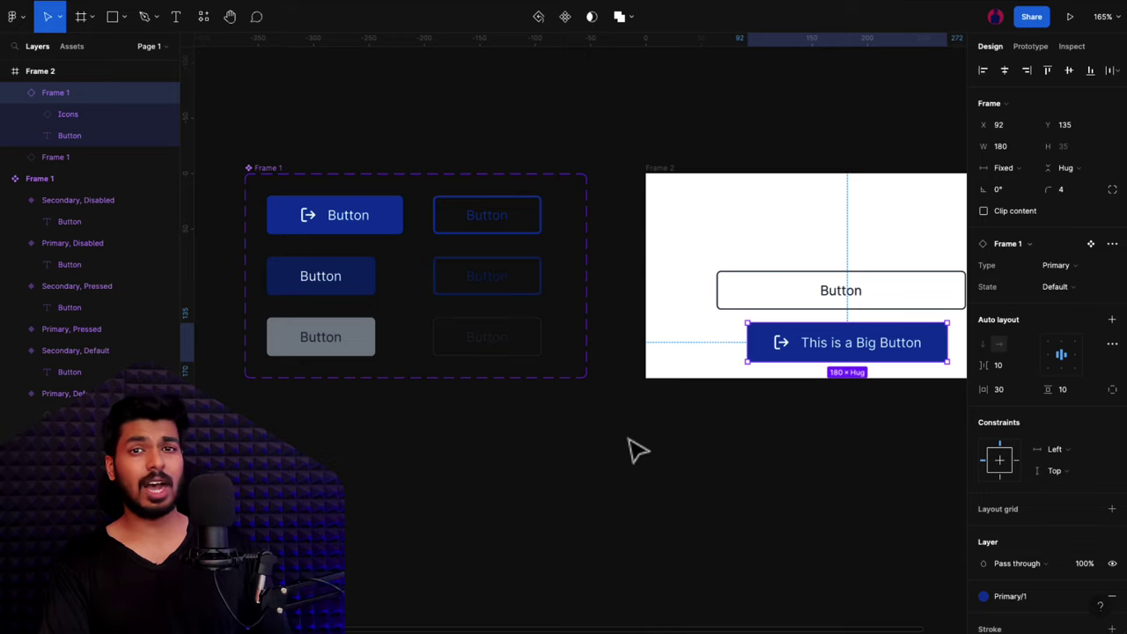
ctrl+click(313, 226)
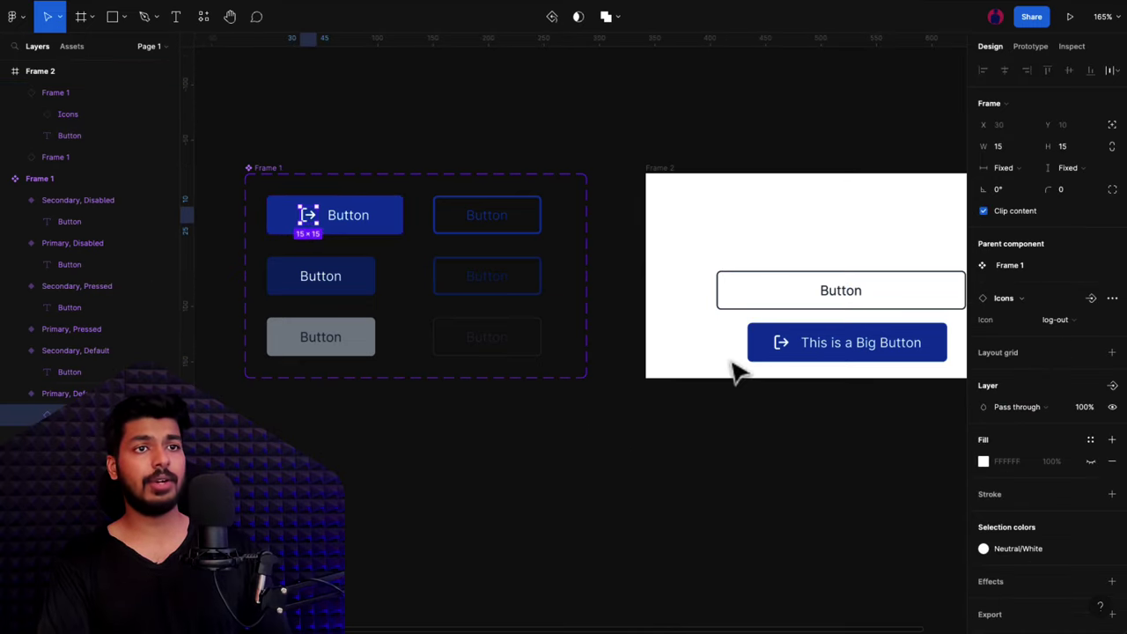
click(1114, 387)
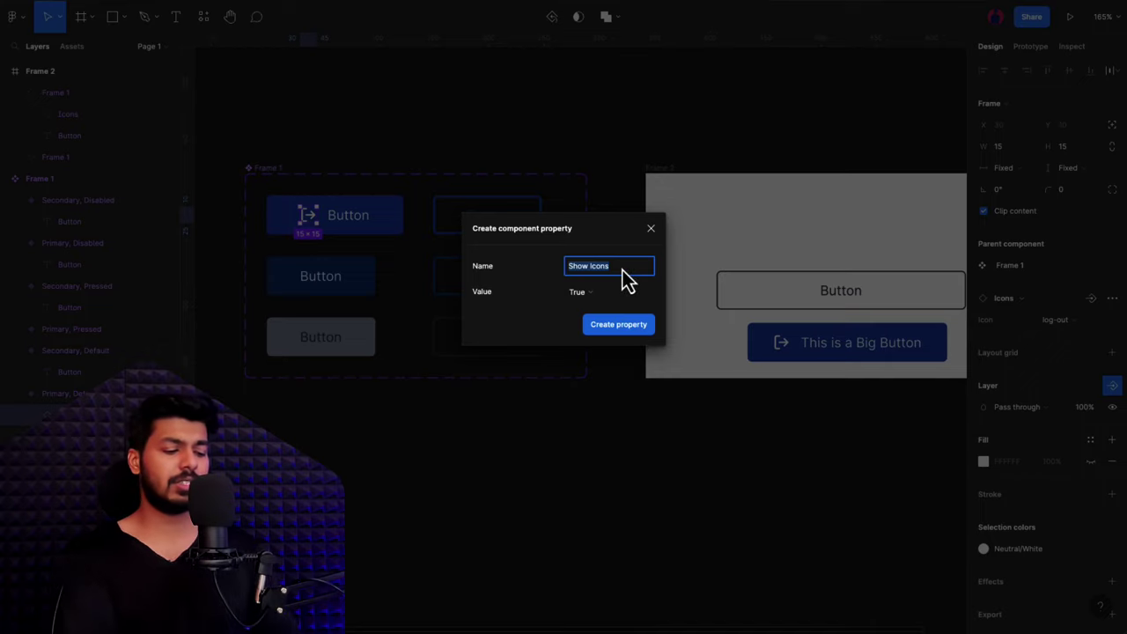
text(Icons)
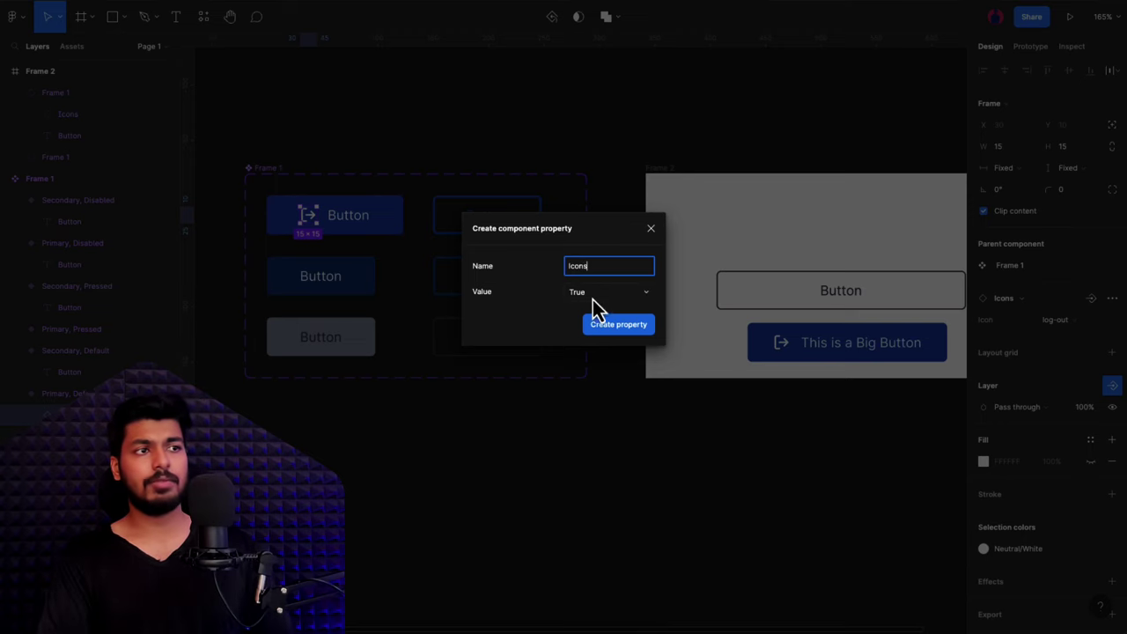
click(608, 324)
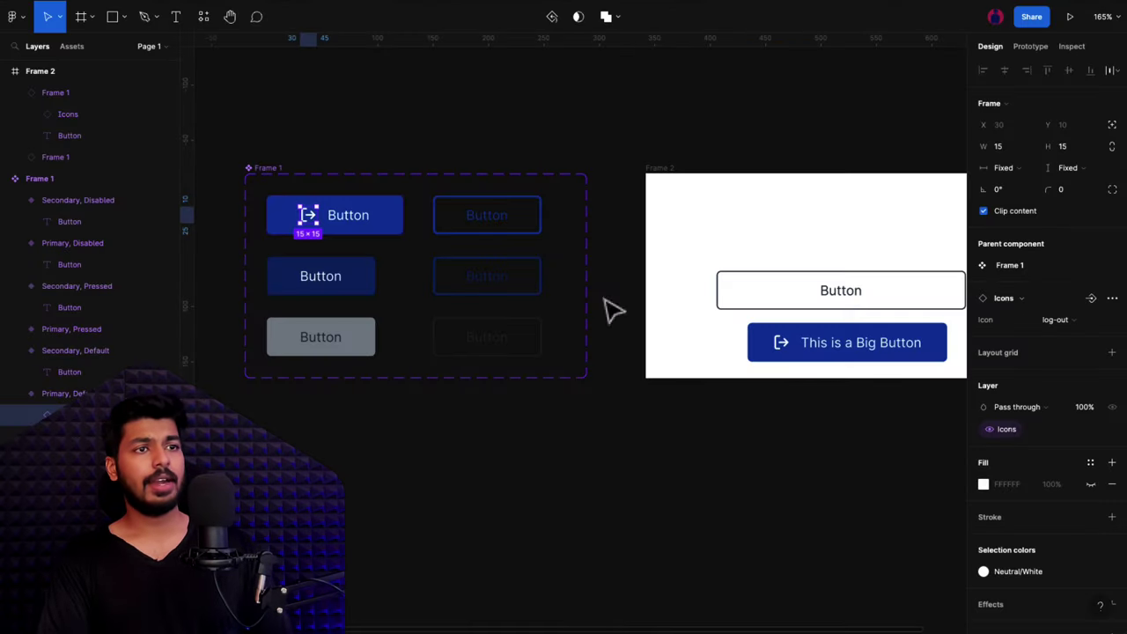
- Test the Icons property on the "This is a Big Button" instance by switching it off and back on
scroll(766, 385, right, 5)
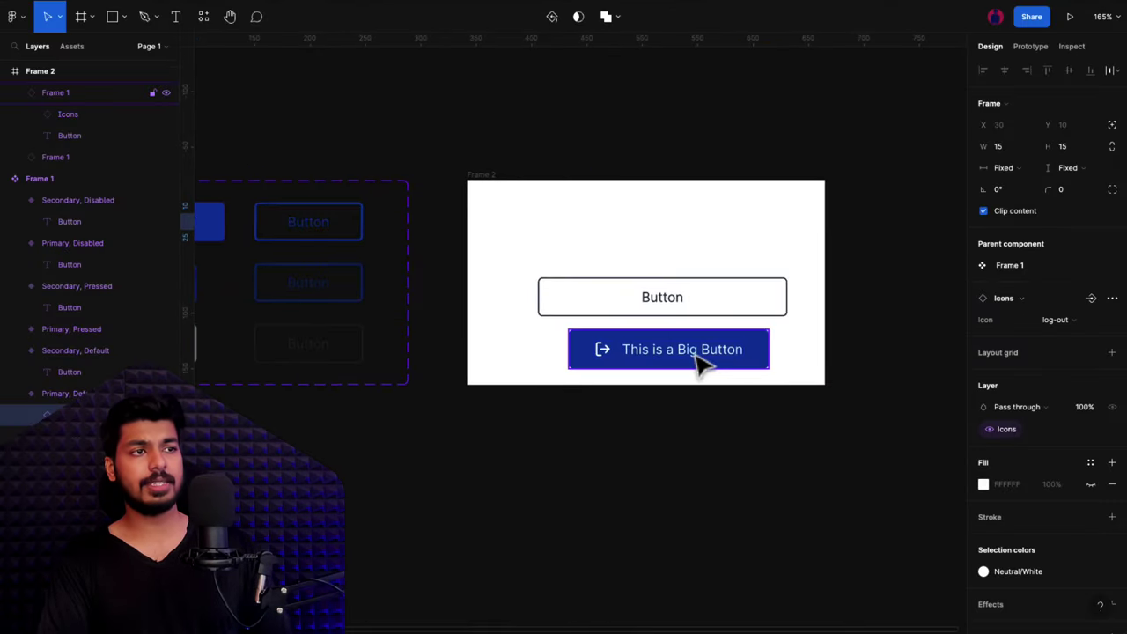
click(701, 361)
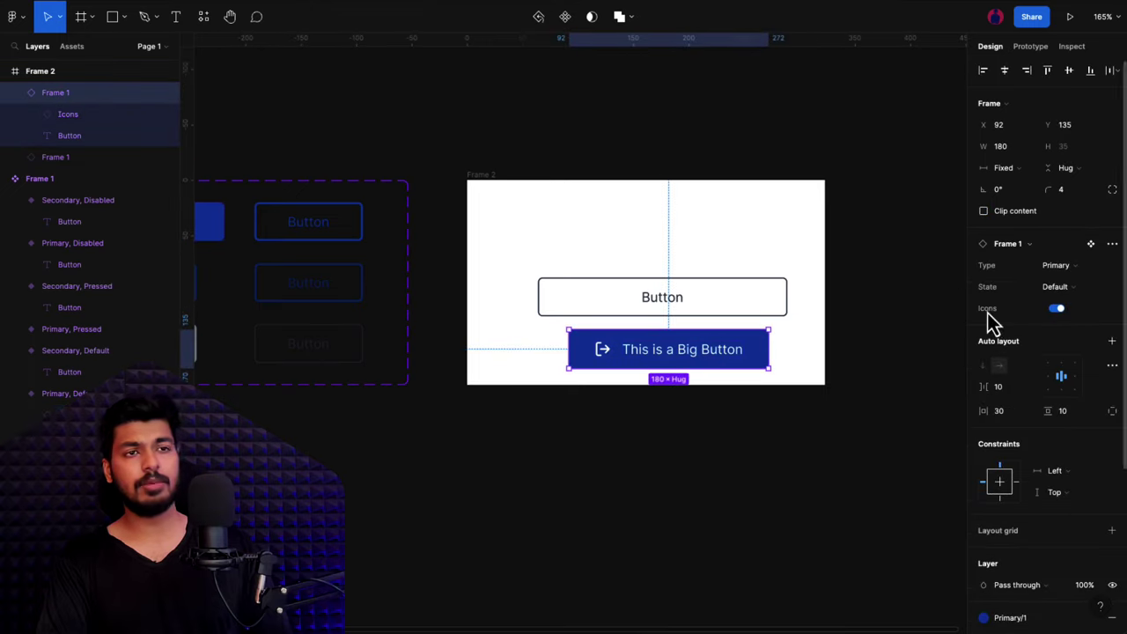
click(1057, 309)
click(1057, 309)
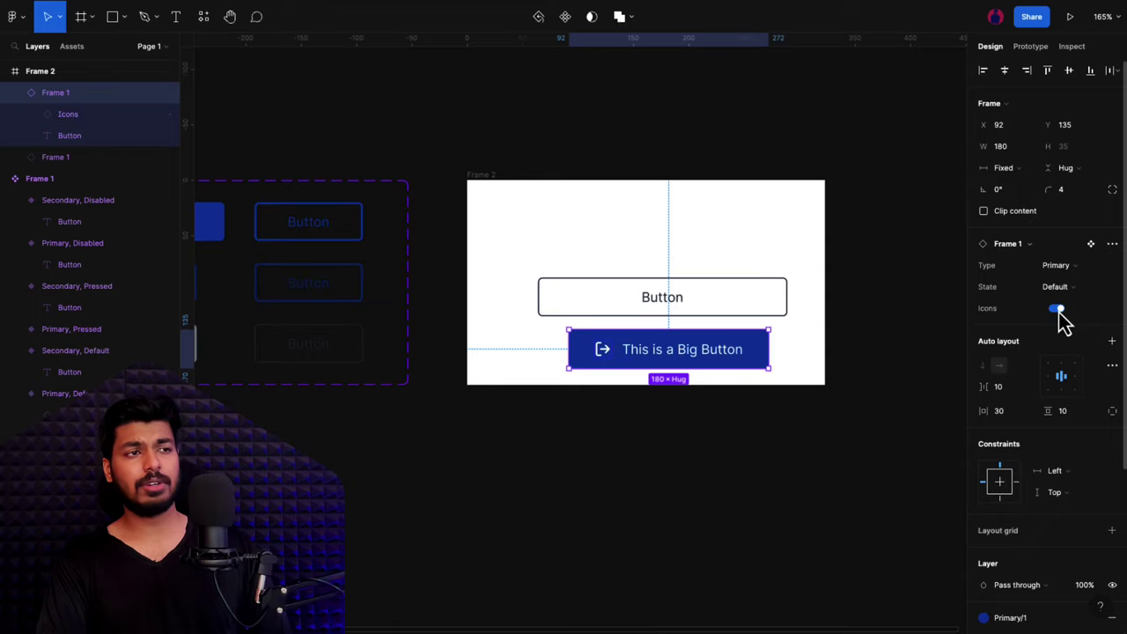